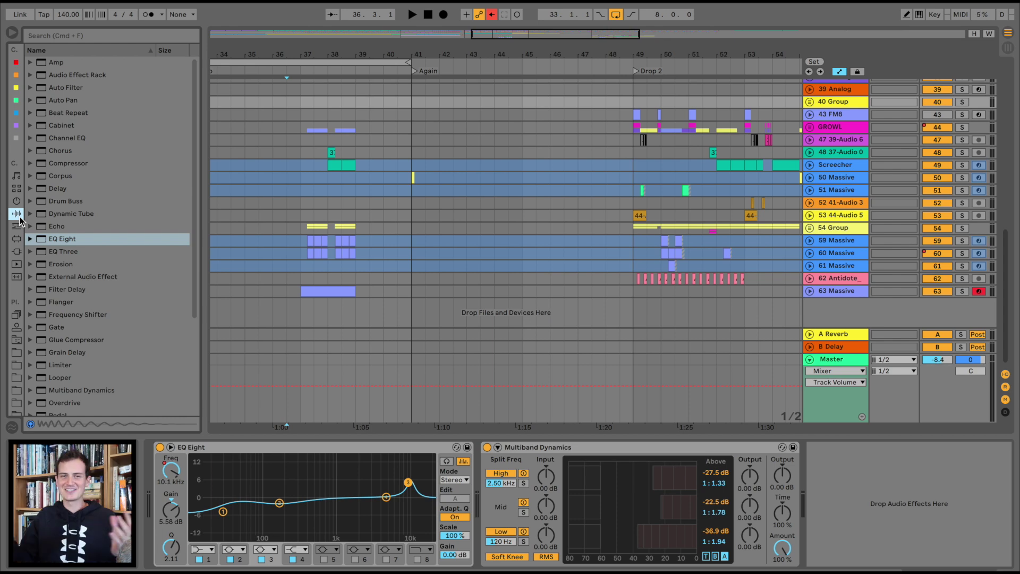
Step: Play back the start of the Drop 2 section from bar 49 and stop at about bar 53
left_click(415, 155)
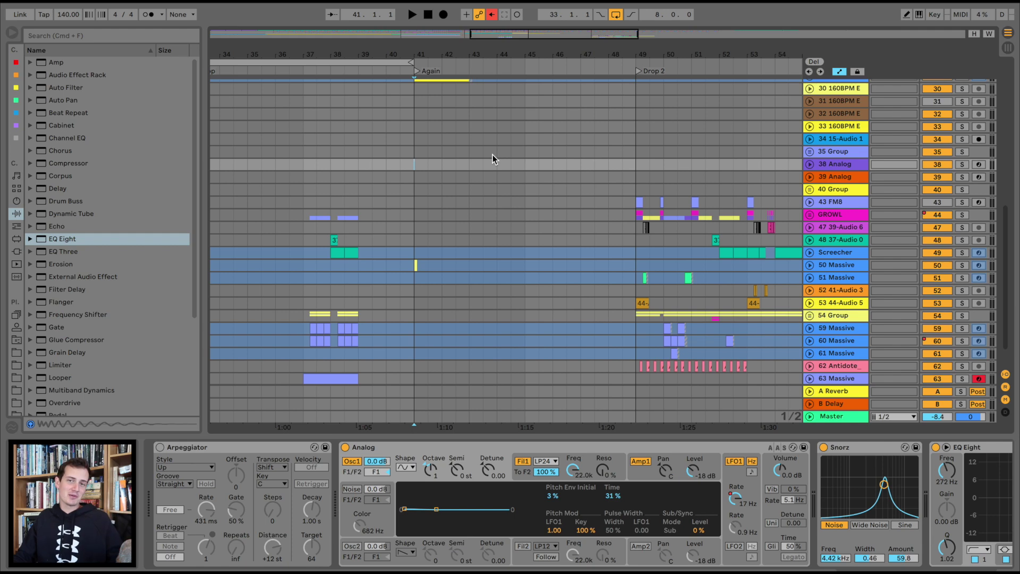
scroll(527, 155, "right", 5)
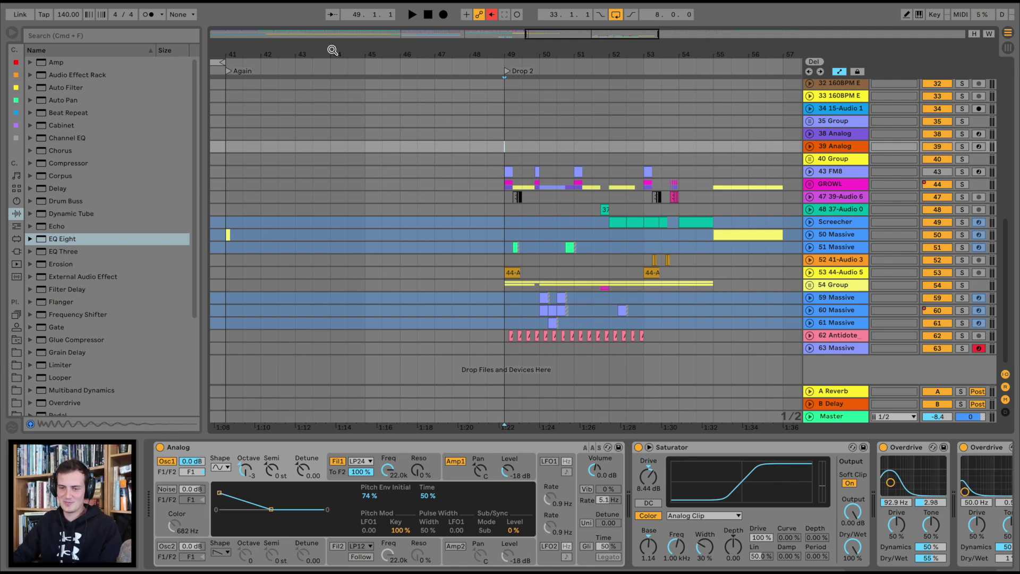
left_click_drag(332, 49, 330, 51)
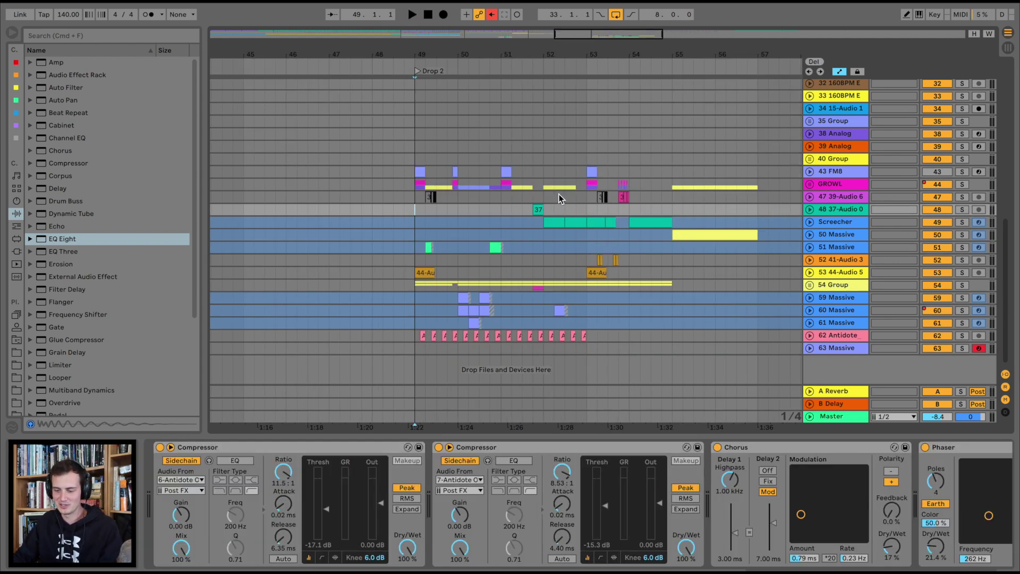
key("space")
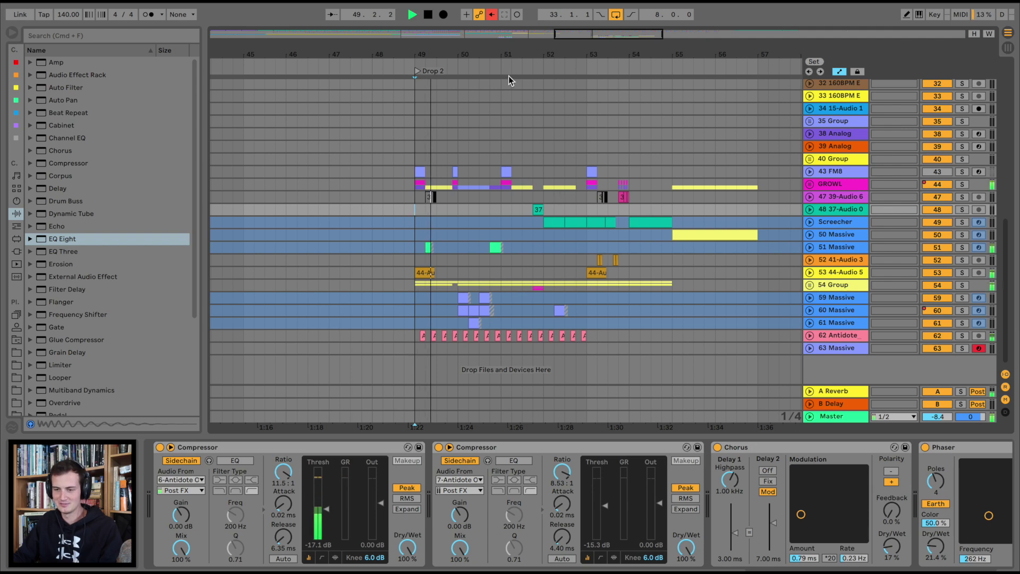
left_click_drag(497, 50, 498, 54)
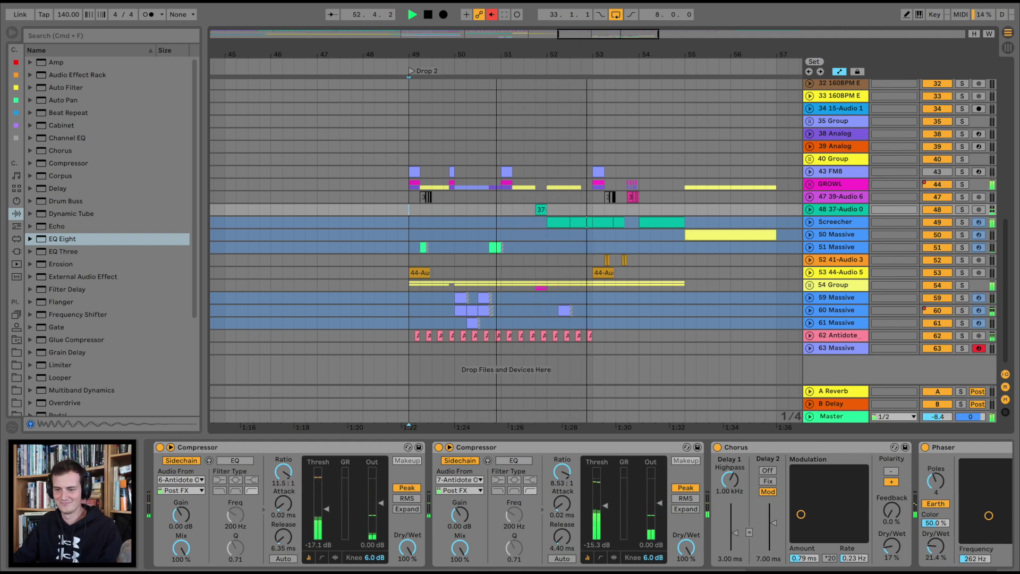
left_click_drag(497, 51, 497, 55)
key("space")
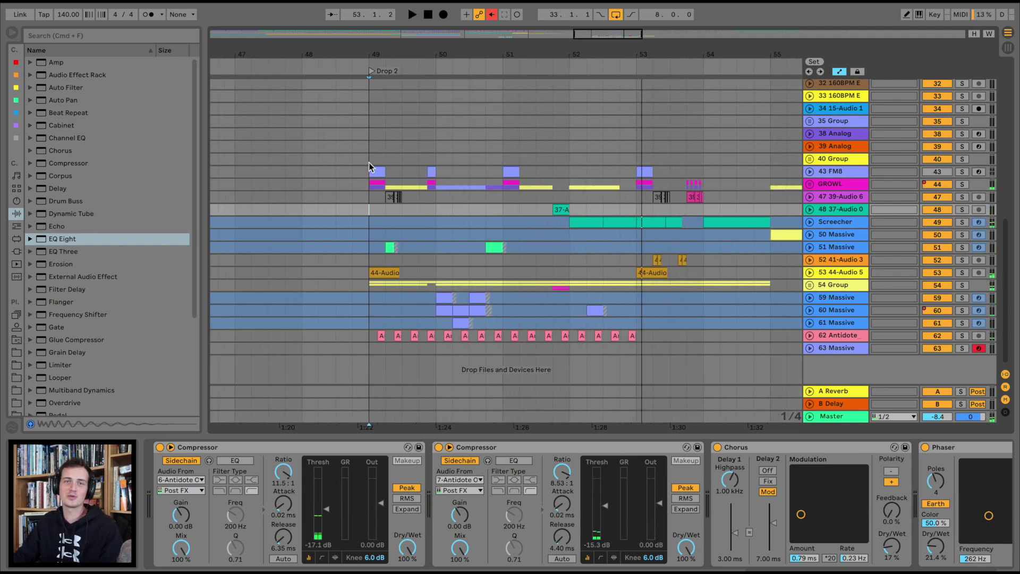
Step: Look over the Massive synth patch on track 55 and close its plug-in window
left_click_drag(437, 52, 437, 70)
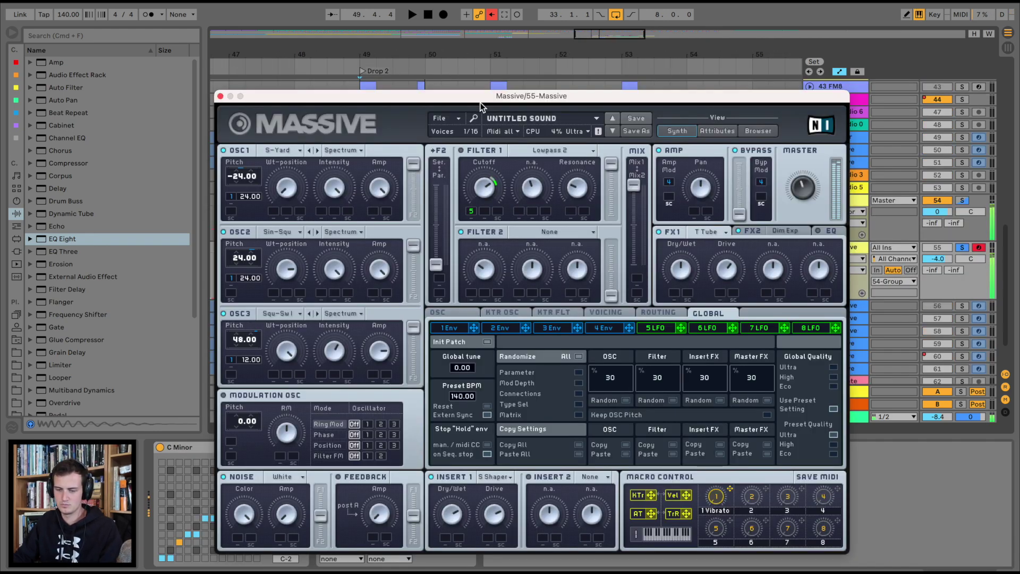
left_click(220, 95)
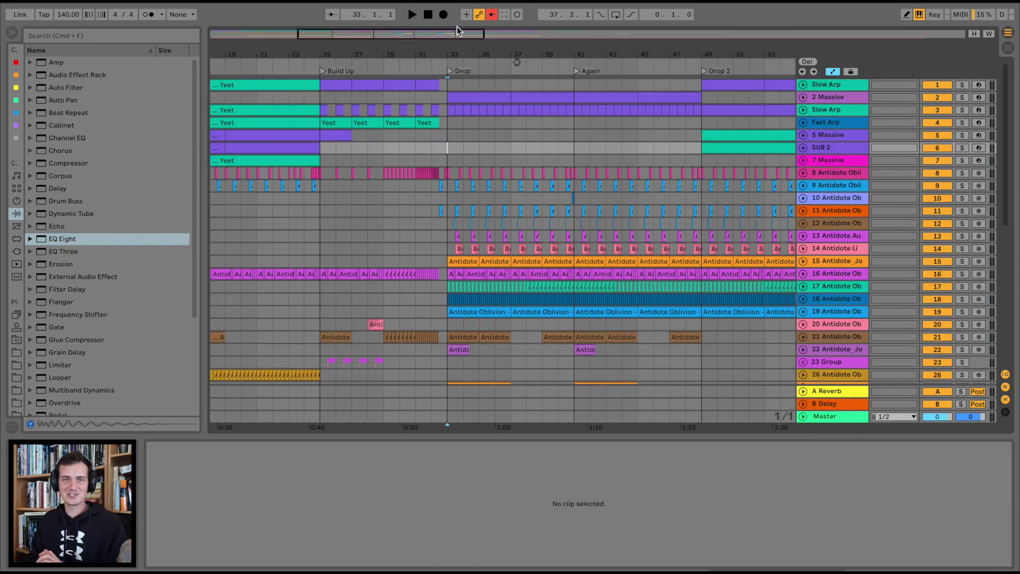
Step: Play the arrangement from Build Up through Drop 2 and stop at bar 65
left_click_drag(546, 51, 536, 54)
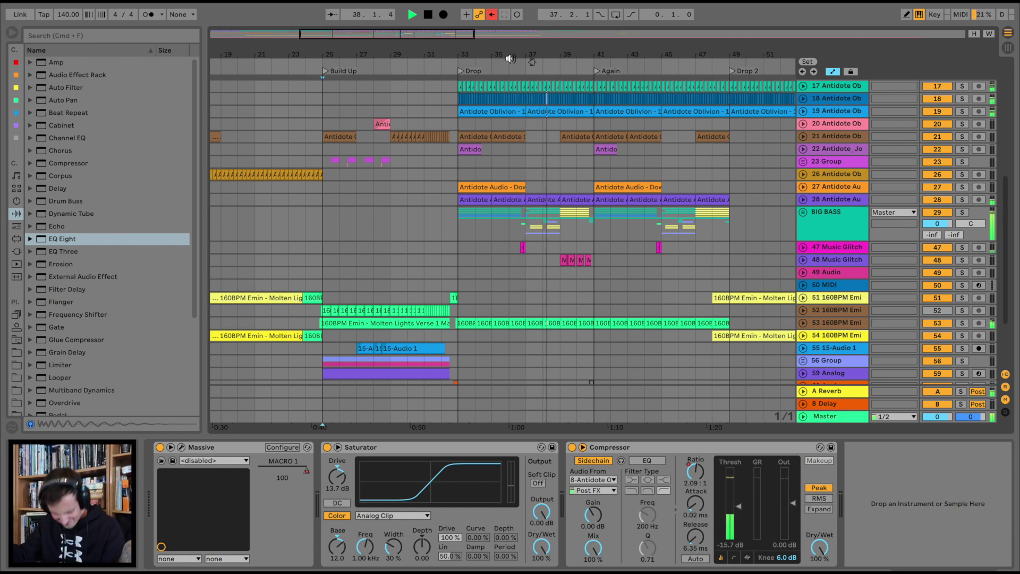
left_click_drag(568, 49, 568, 66)
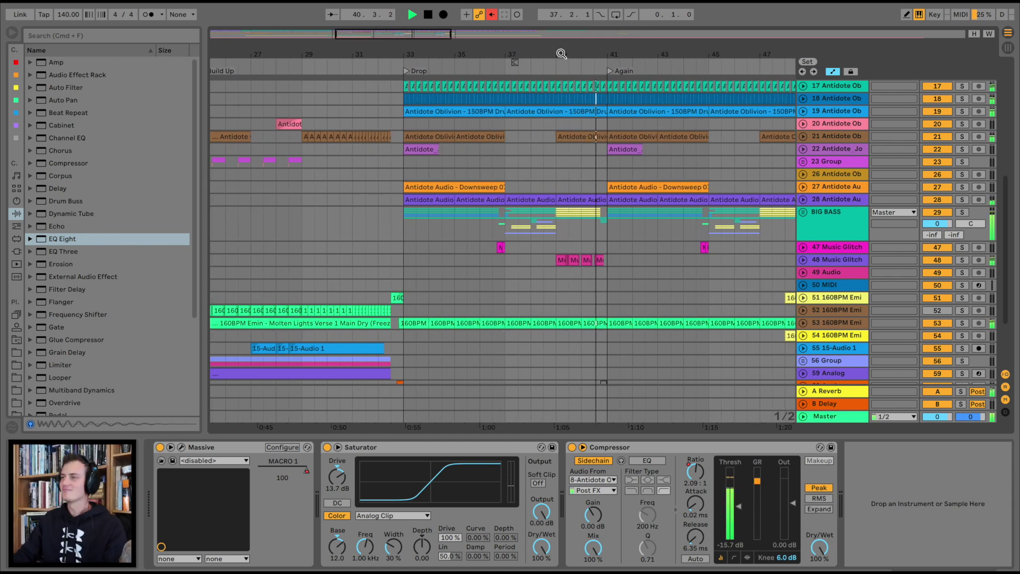
scroll(609, 168, "right", 3)
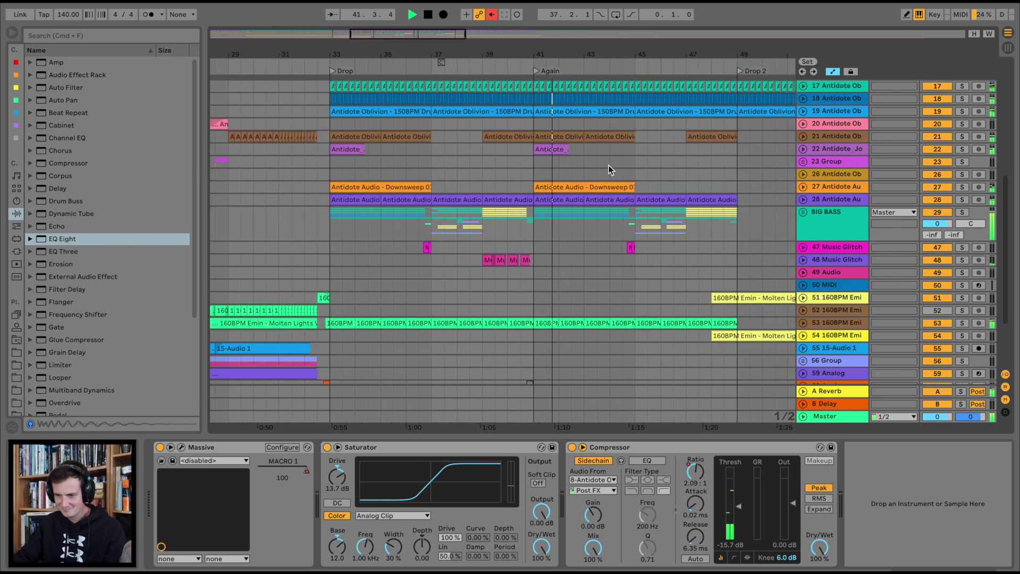
scroll(608, 162, "right", 4)
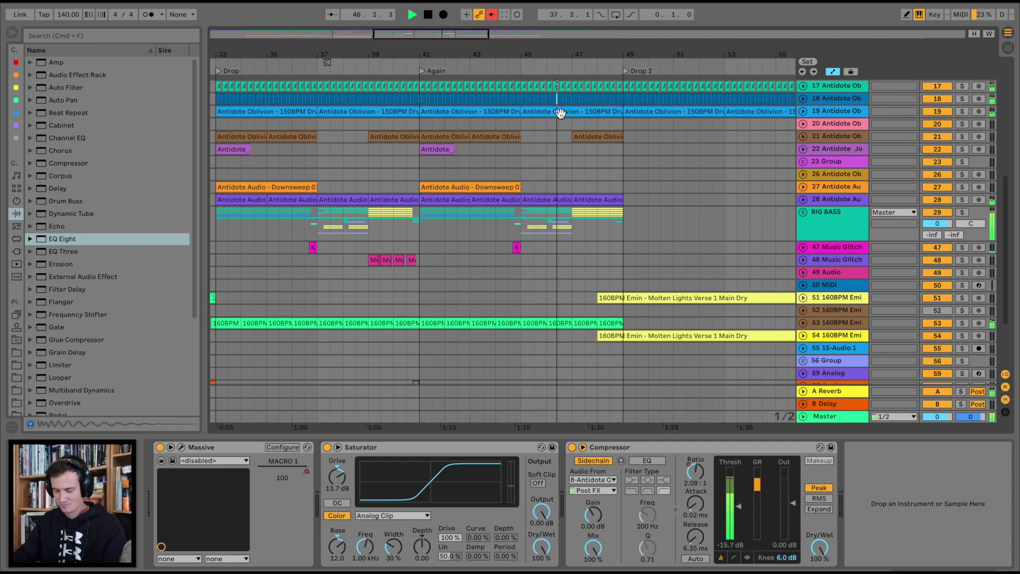
scroll(557, 121, "right", 5)
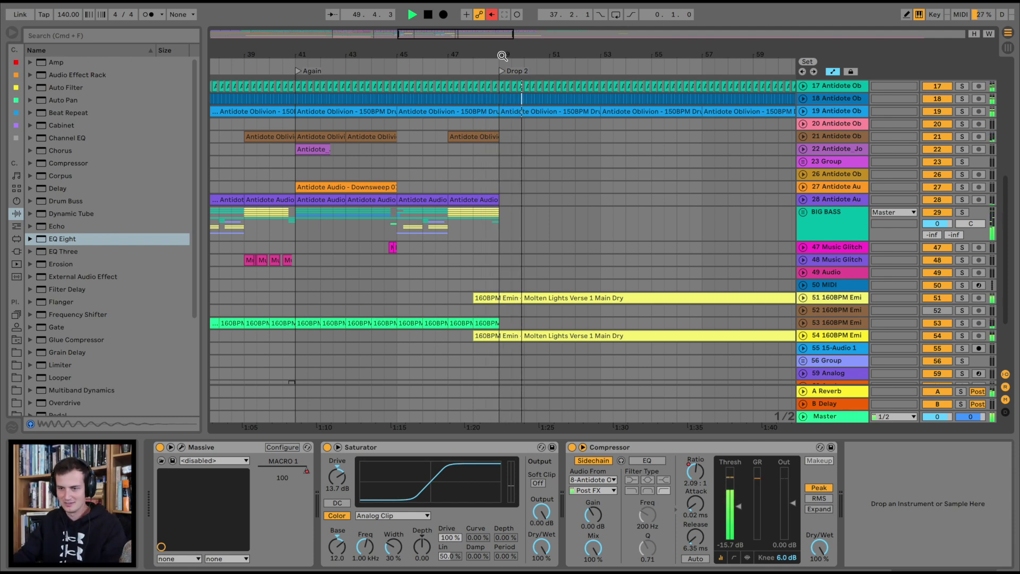
left_click_drag(503, 55, 546, 31)
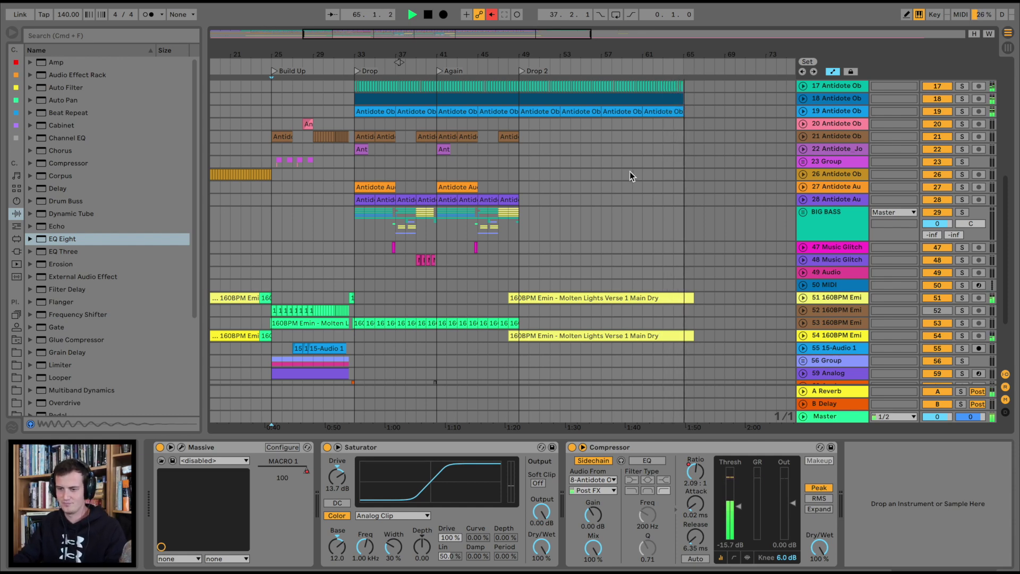
key("space")
Step: Solo the BIG BASS group and play it from the Drop at bar 33 to the end of bar 40
scroll(720, 216, "down", 5)
scroll(720, 216, "up", 3)
scroll(721, 215, "up", 8)
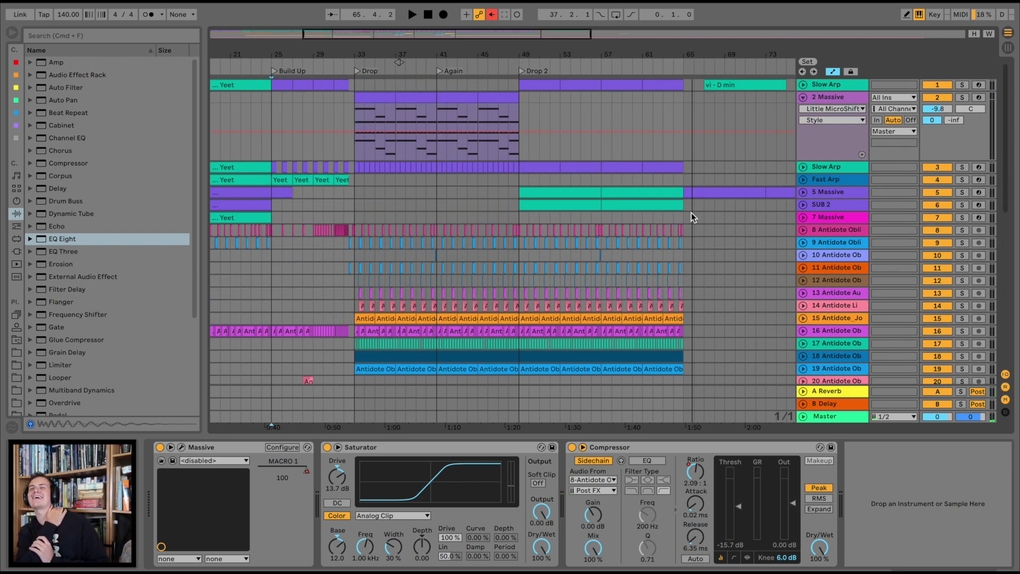
scroll(390, 211, "down", 10)
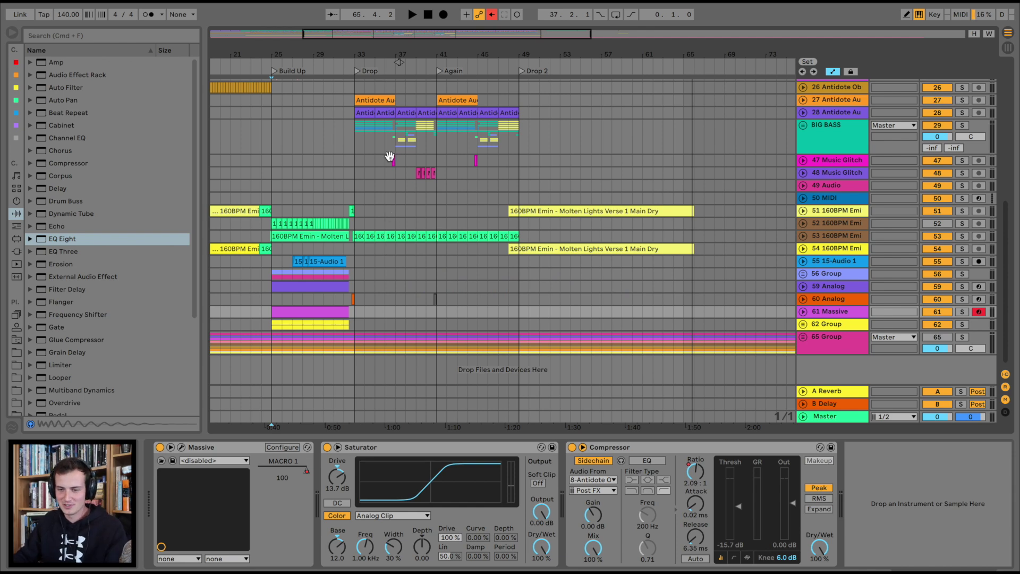
left_click(357, 148)
key("plus")
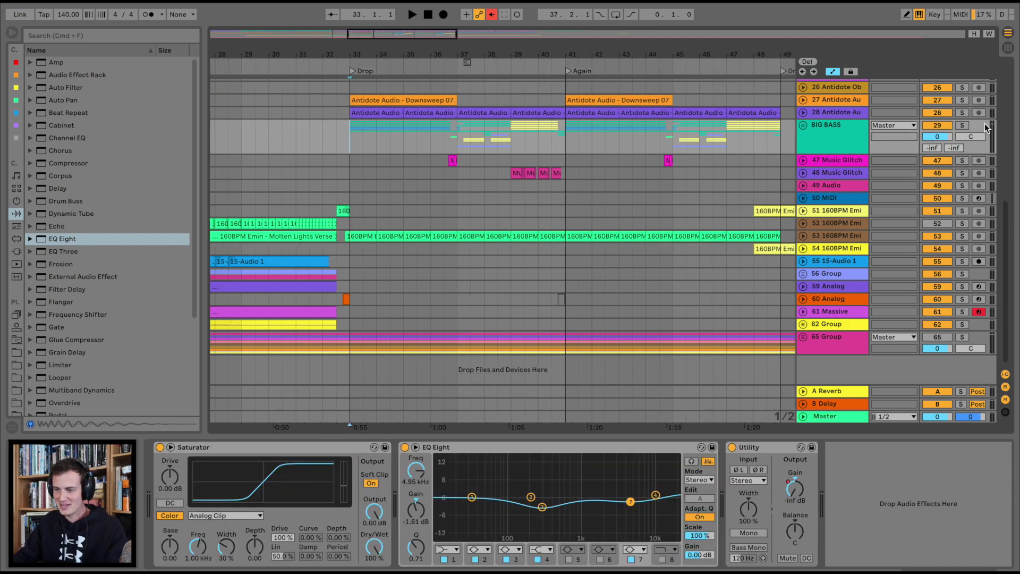
left_click(962, 126)
key("space")
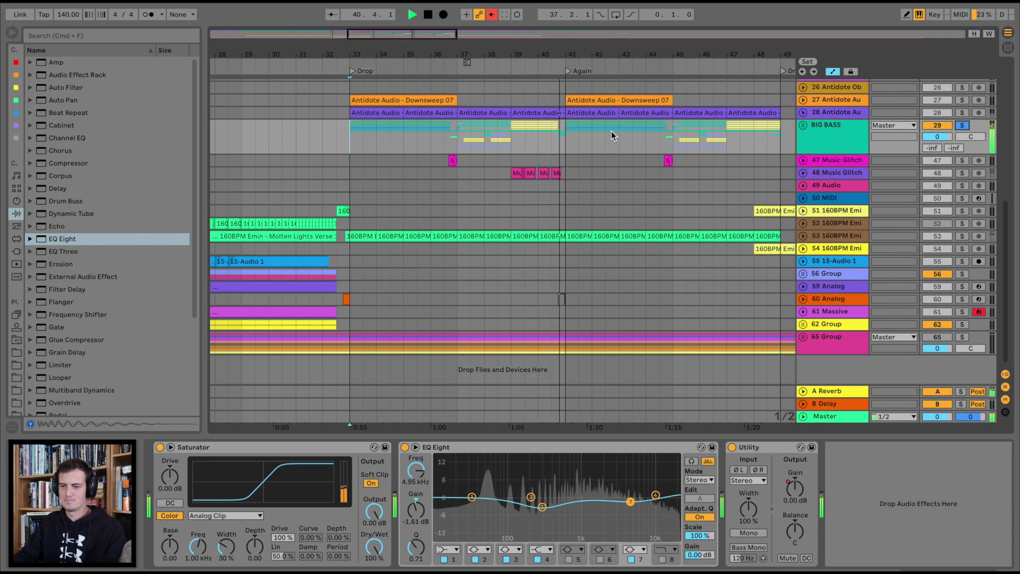
key("space")
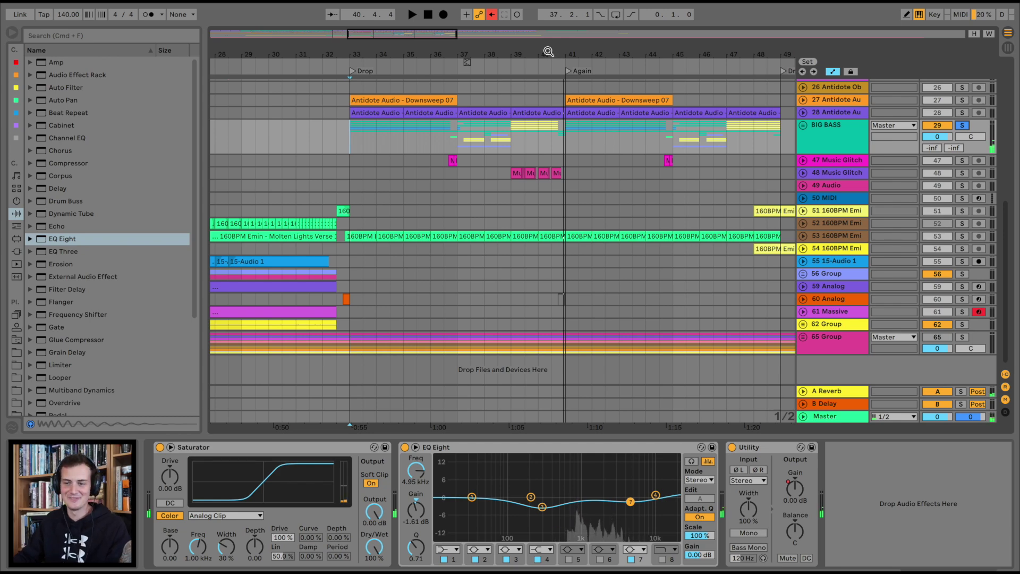
Step: Play the arrangement from bar 9 to about bar 11
left_click_drag(544, 49, 545, 61)
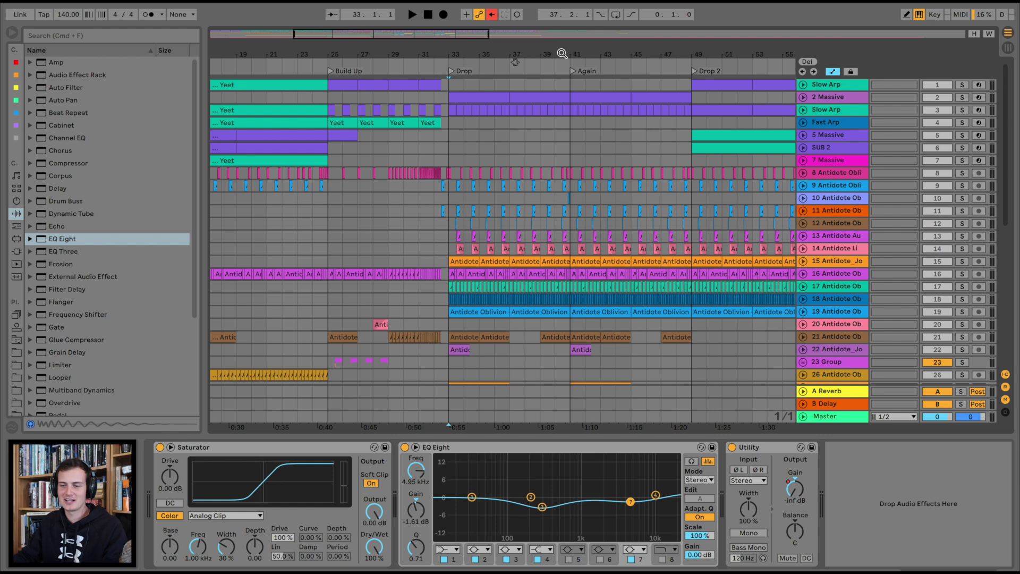
left_click_drag(562, 53, 562, 63)
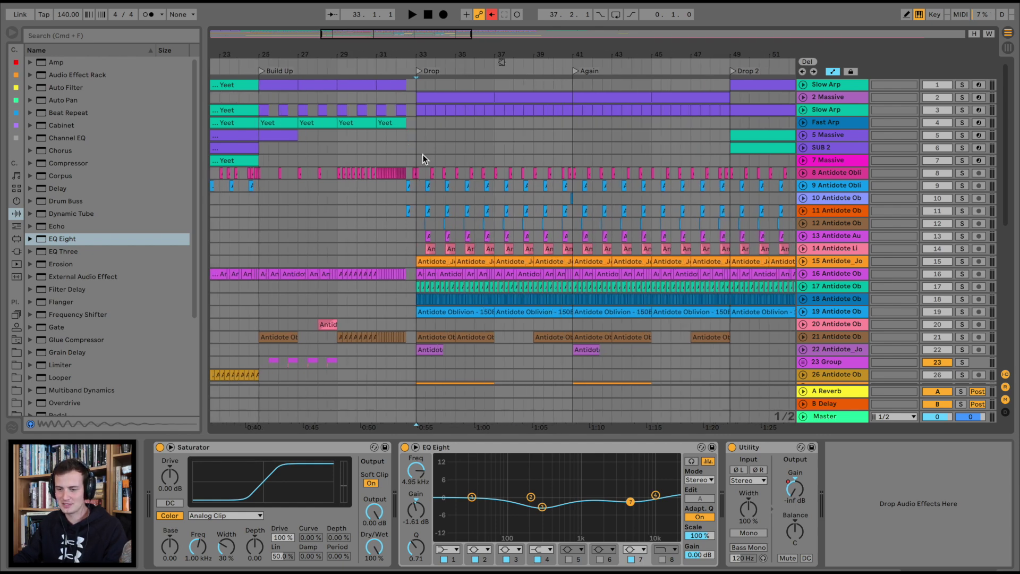
scroll(423, 155, "down", 10)
scroll(423, 154, "up", 10)
scroll(403, 182, "down", 5)
scroll(403, 182, "up", 1)
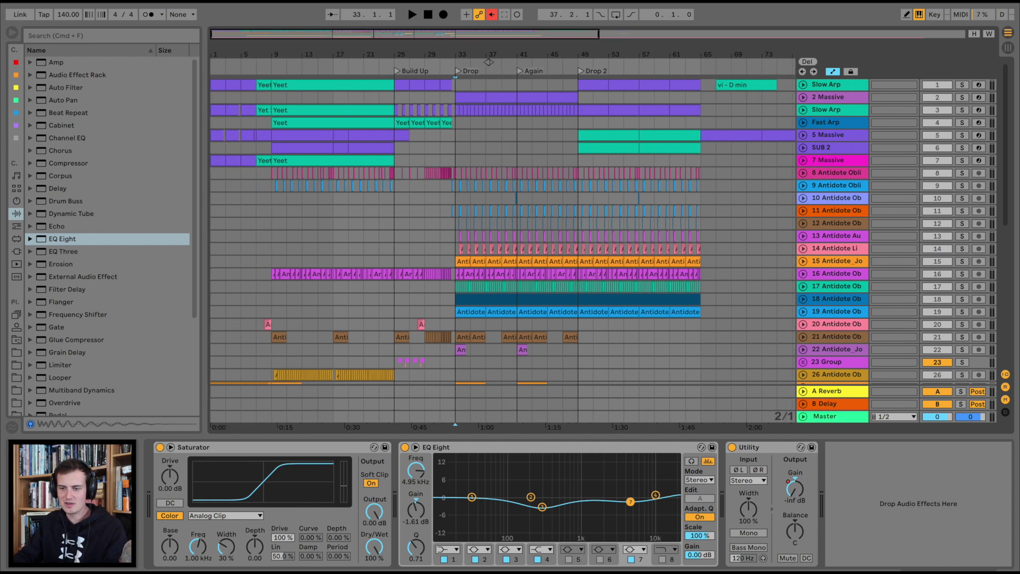
left_click_drag(287, 54, 287, 61)
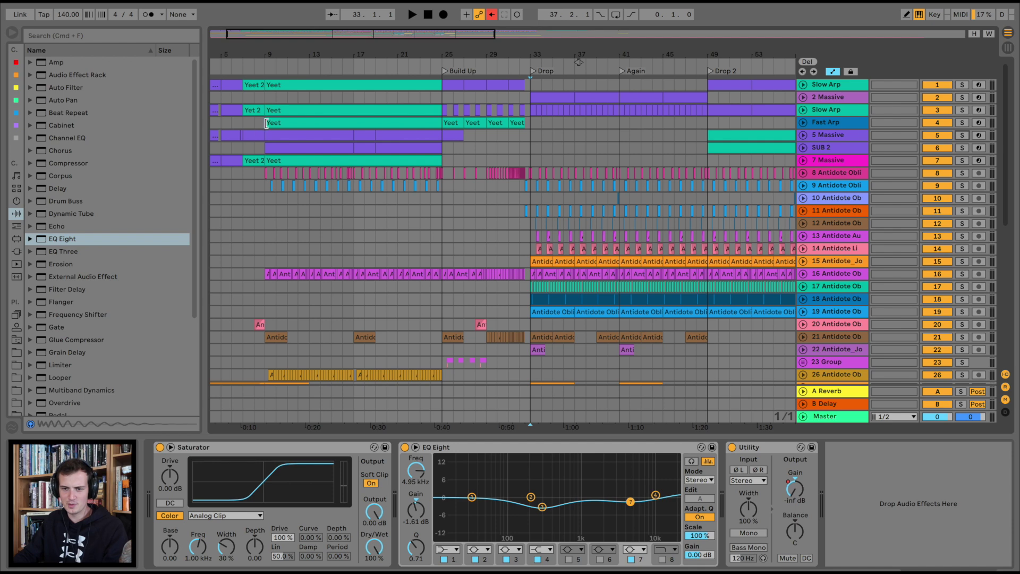
left_click(265, 68)
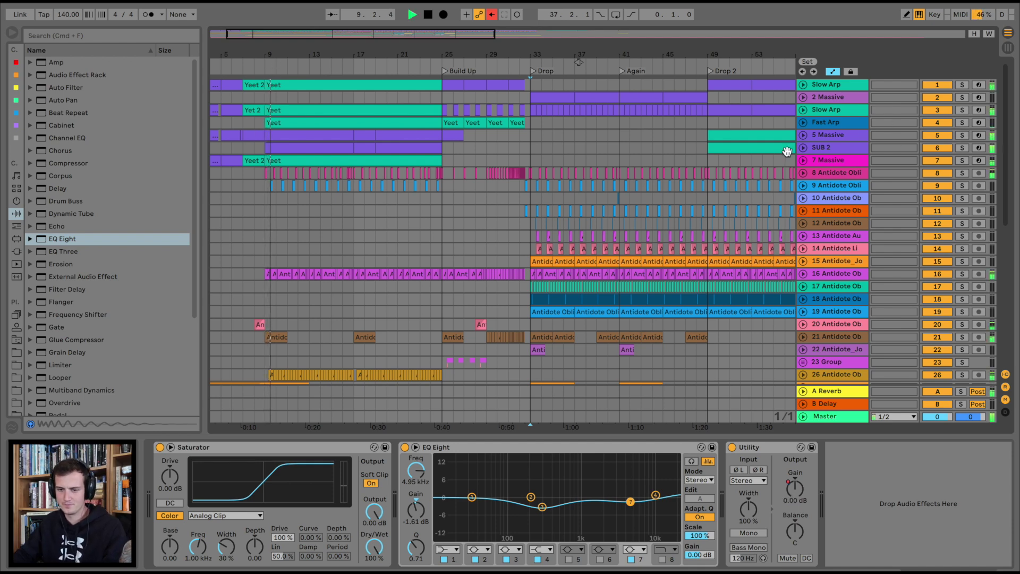
scroll(425, 174, "down", 3)
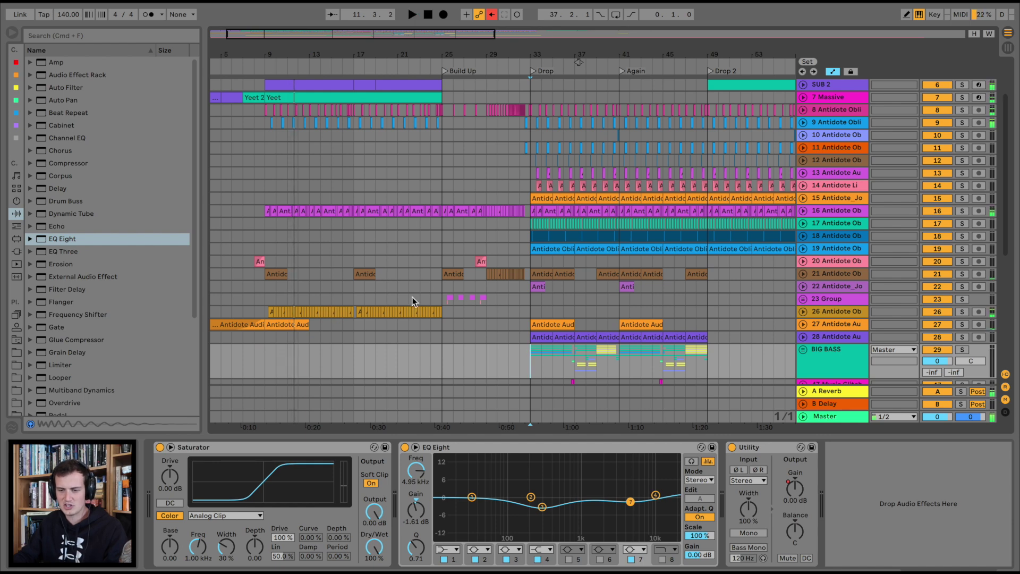
Step: Solo drum tracks 8, 9 and 11 together and play the looped Drop section from bar 33
scroll(374, 213, "up", 3)
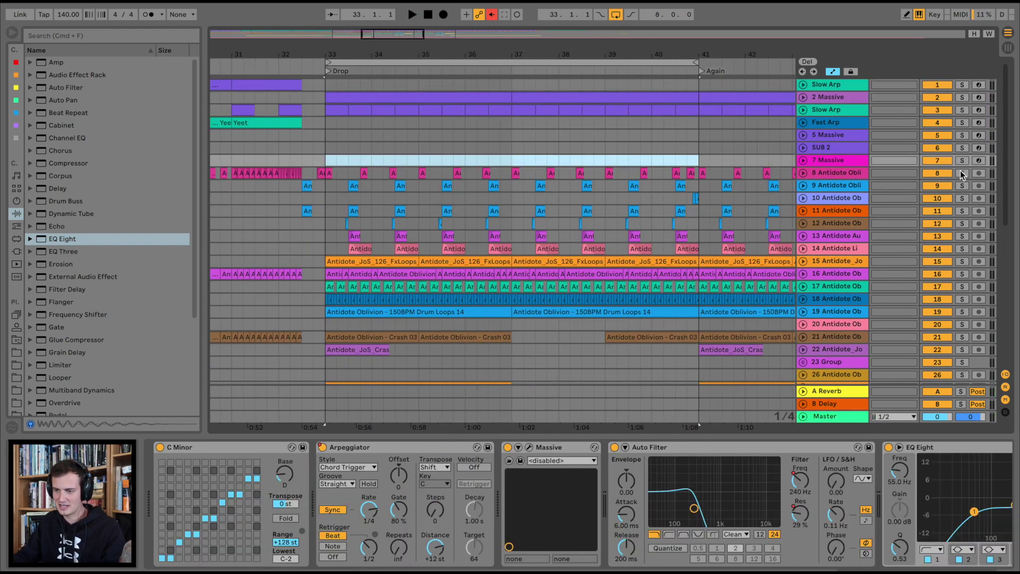
left_click(962, 173)
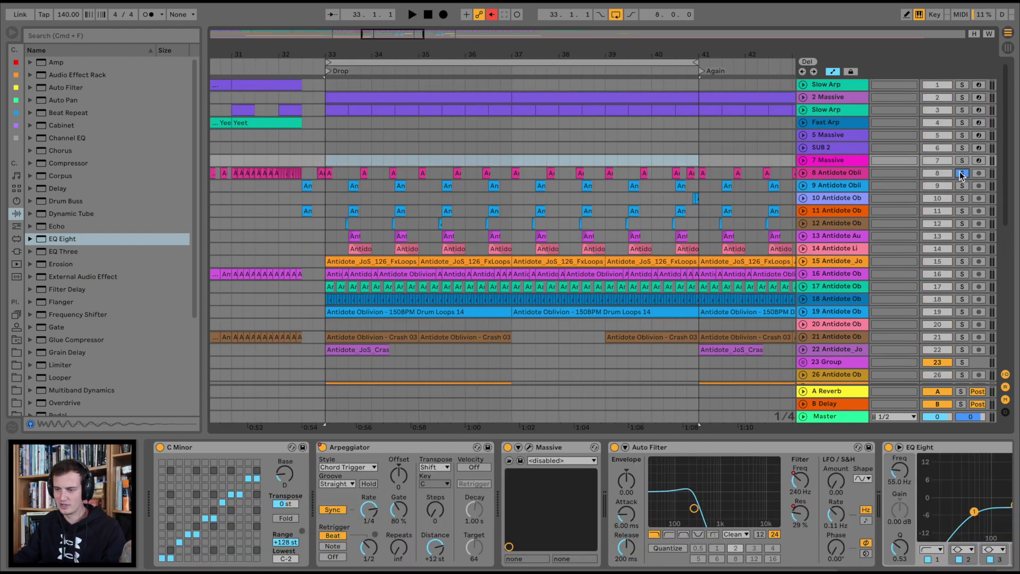
left_click(962, 185)
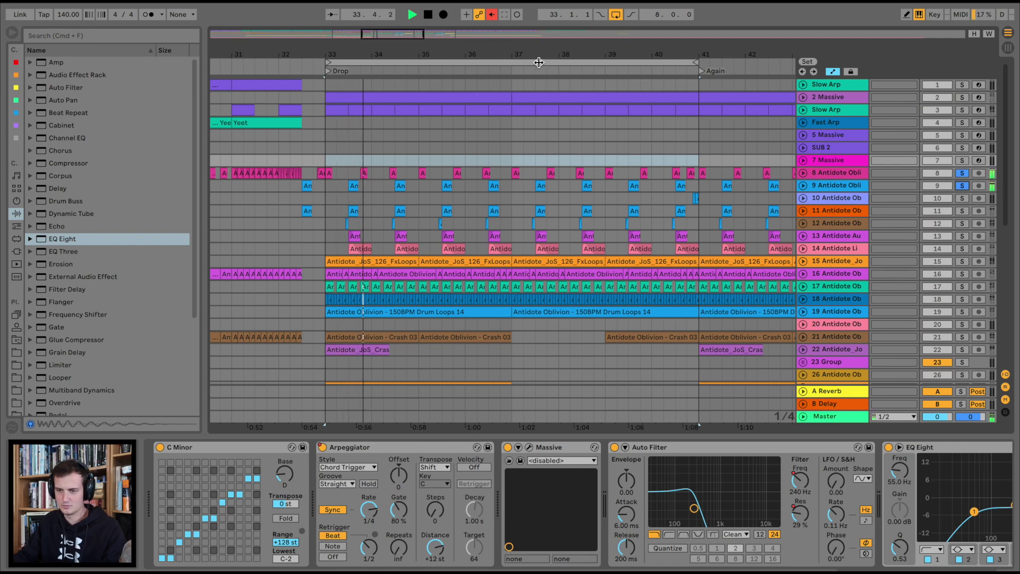
key("minus")
key("minus")
left_click_drag(538, 54, 537, 49)
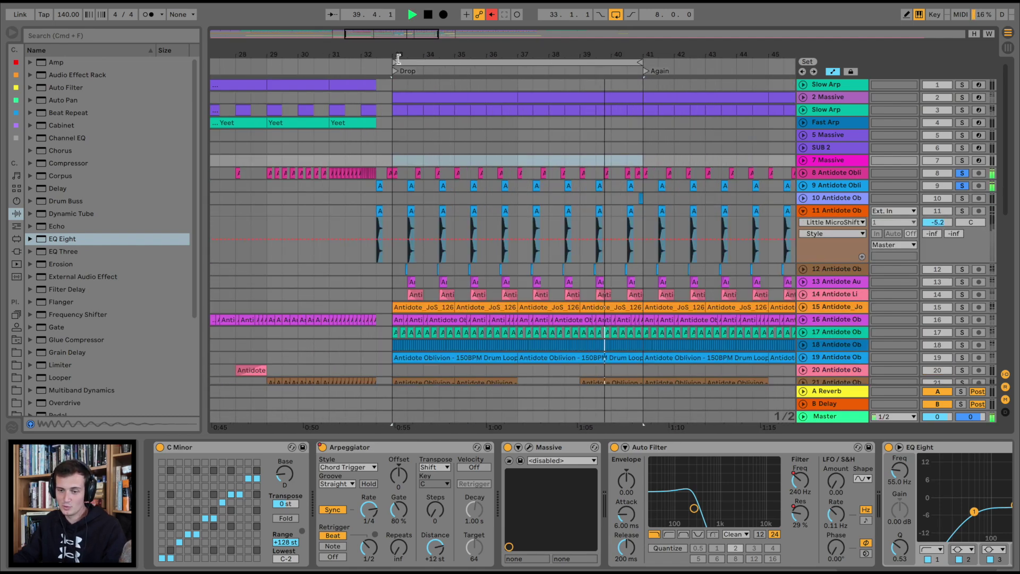
left_click_drag(398, 53, 398, 135)
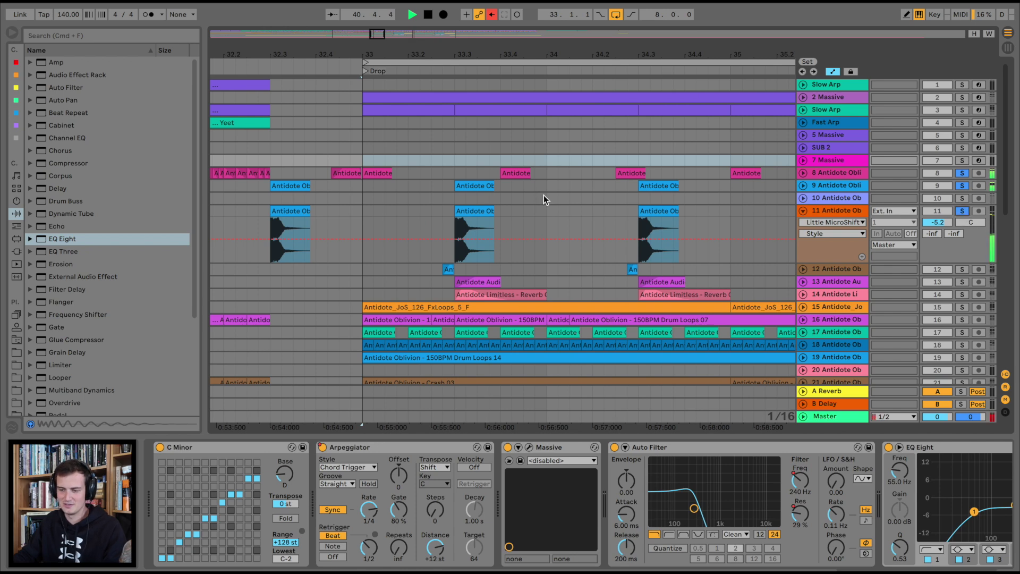
key("space")
Step: Inspect the Little MicroShift effect on snare track 11 and close its plug-in window
key("minus")
key("minus")
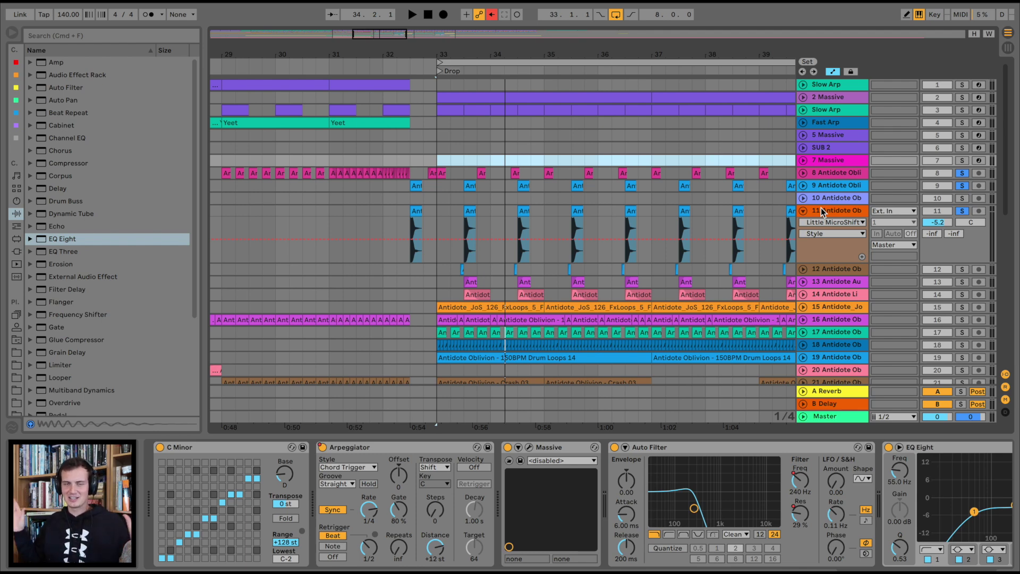
left_click(821, 211)
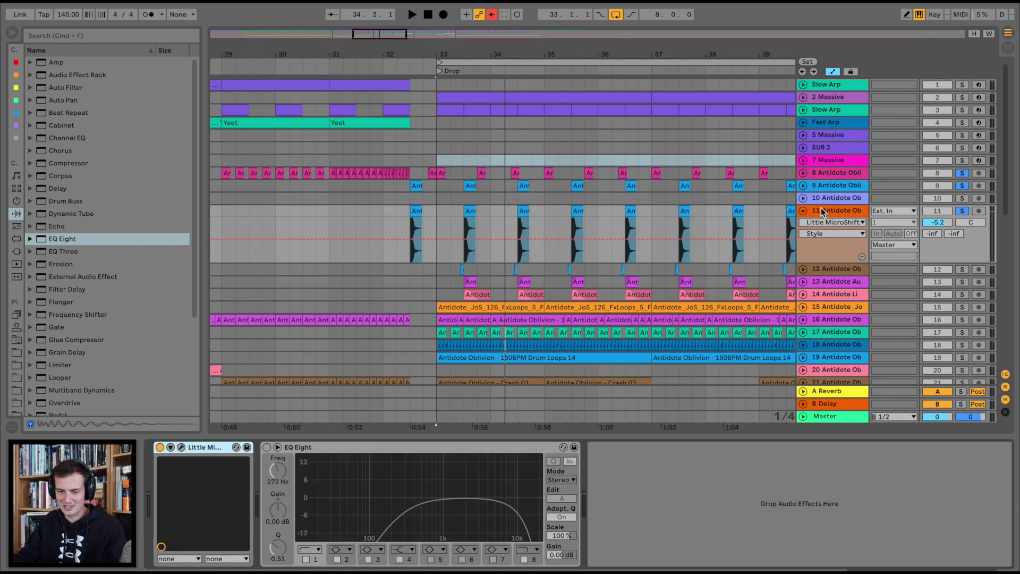
left_click(181, 448)
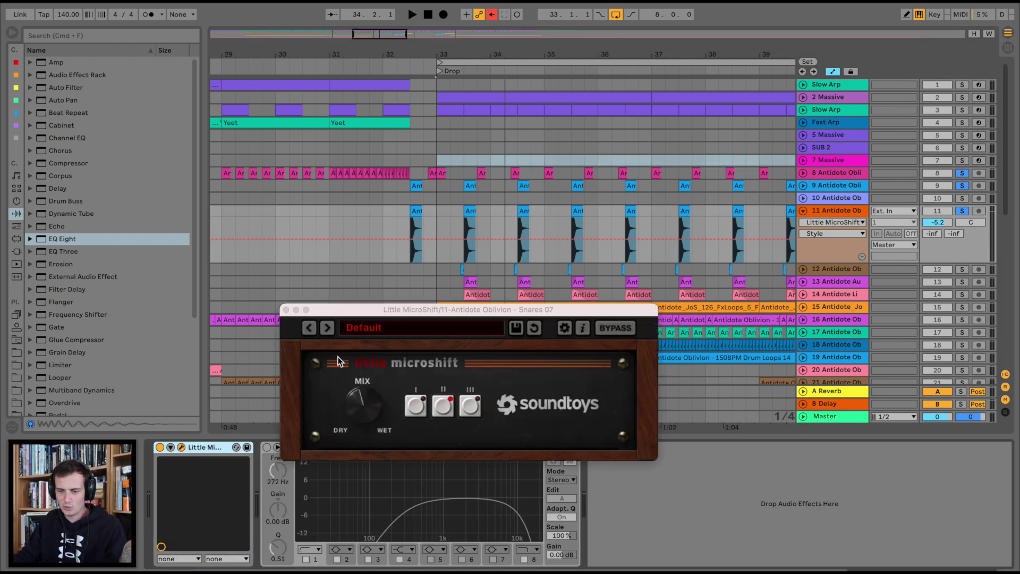
left_click(285, 309)
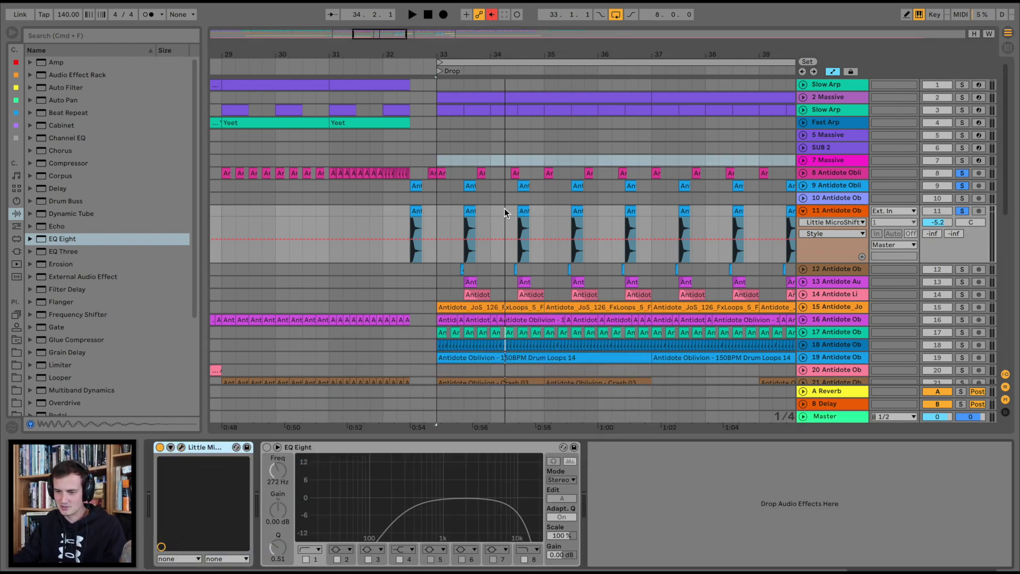
Step: Add track 12 to the soloed drums and play from its first clip in the Drop, stopping in bar 34
scroll(494, 210, "down", 3)
left_click_drag(463, 51, 462, 91)
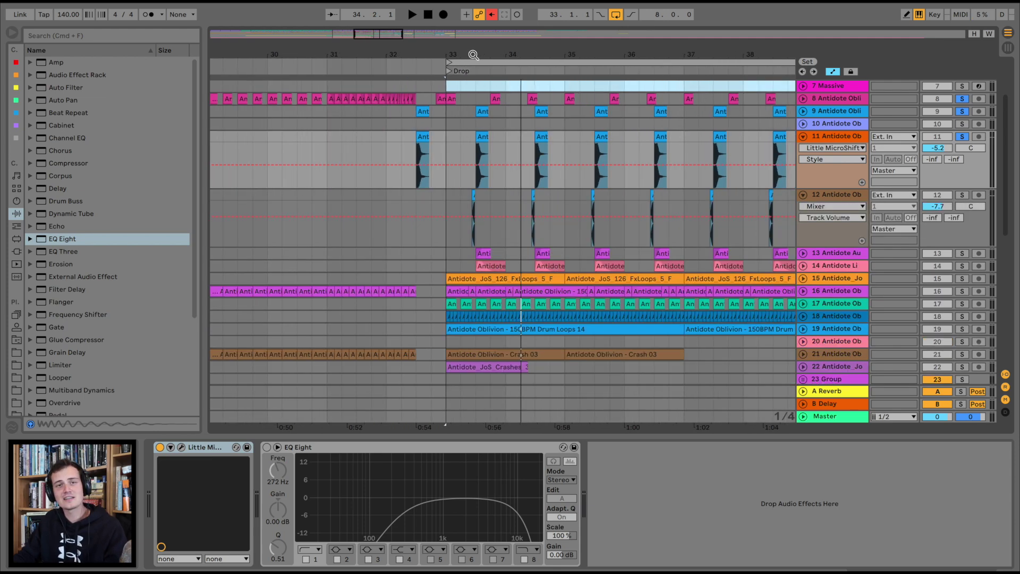
left_click_drag(474, 55, 474, 98)
left_click_drag(484, 51, 483, 87)
left_click(446, 209)
left_click(961, 195)
key("space")
key("minus")
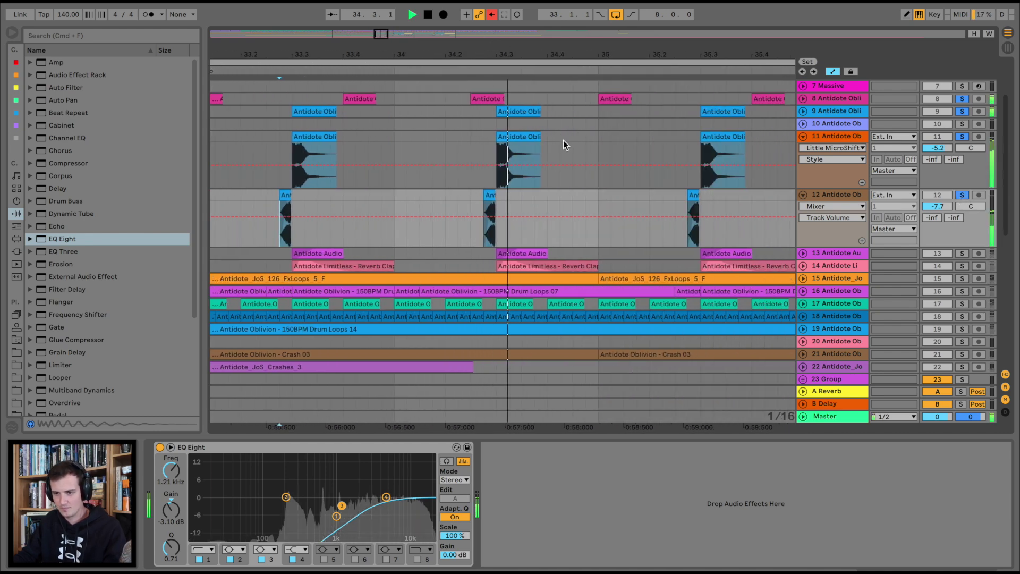
key("space")
key("minus")
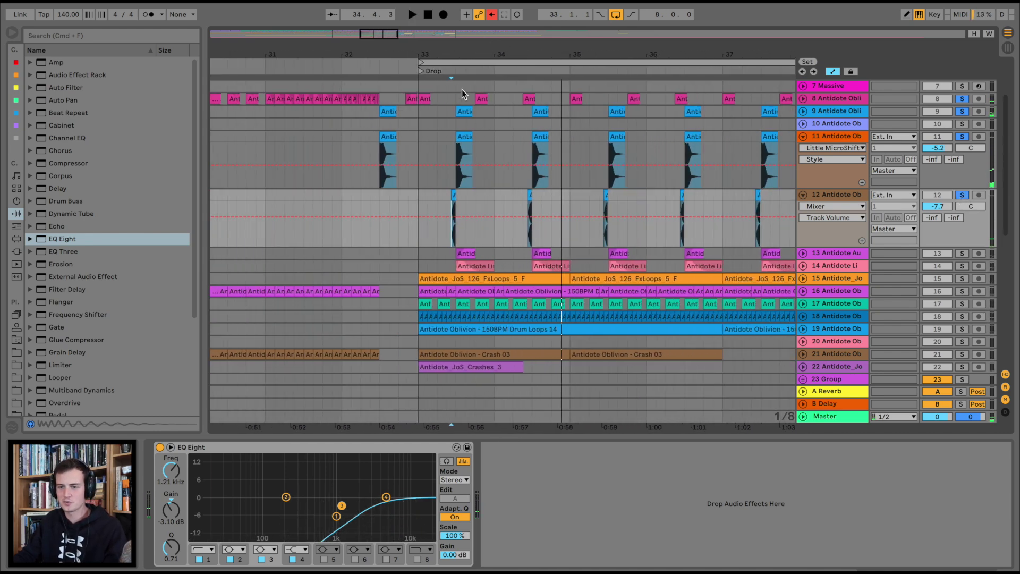
Step: Unfold clap tracks 13 and 14, add both to the soloed drums and play the start of the Drop
left_click_drag(450, 49, 451, 80)
left_click(804, 253)
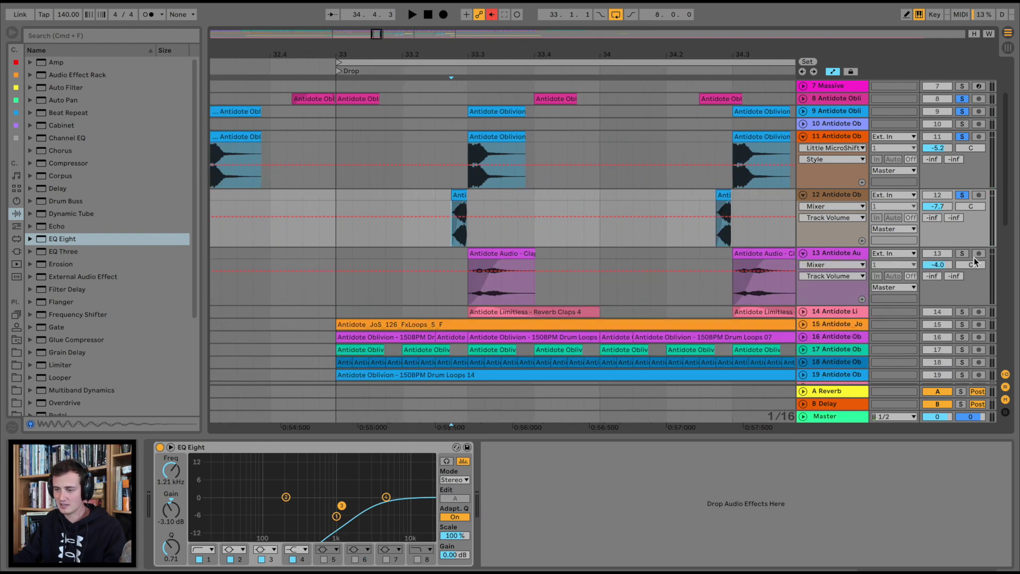
left_click(964, 255)
left_click(803, 313)
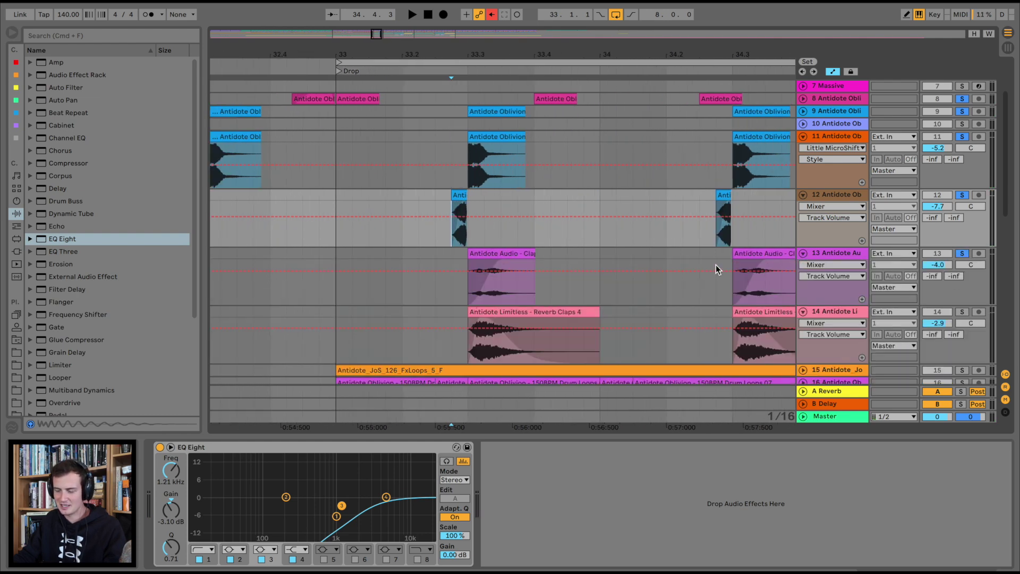
scroll(755, 284, "down", 3)
left_click(961, 266)
key("space")
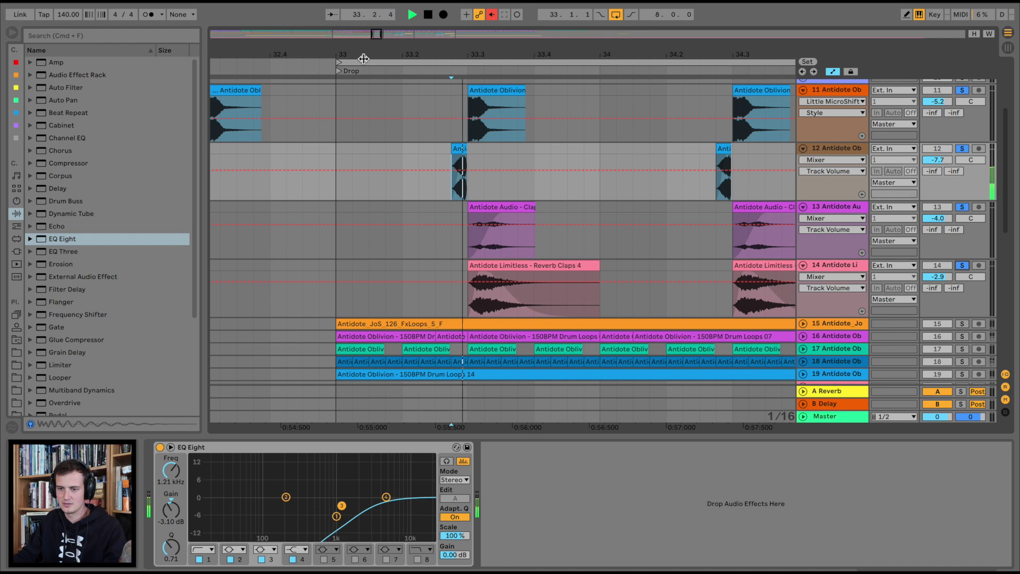
Step: Play the Drop from bar 33 with track 16 soloed too, adding tracks 17, 18, 19, 21 and 22 to the solo
left_click_drag(443, 60, 443, 49)
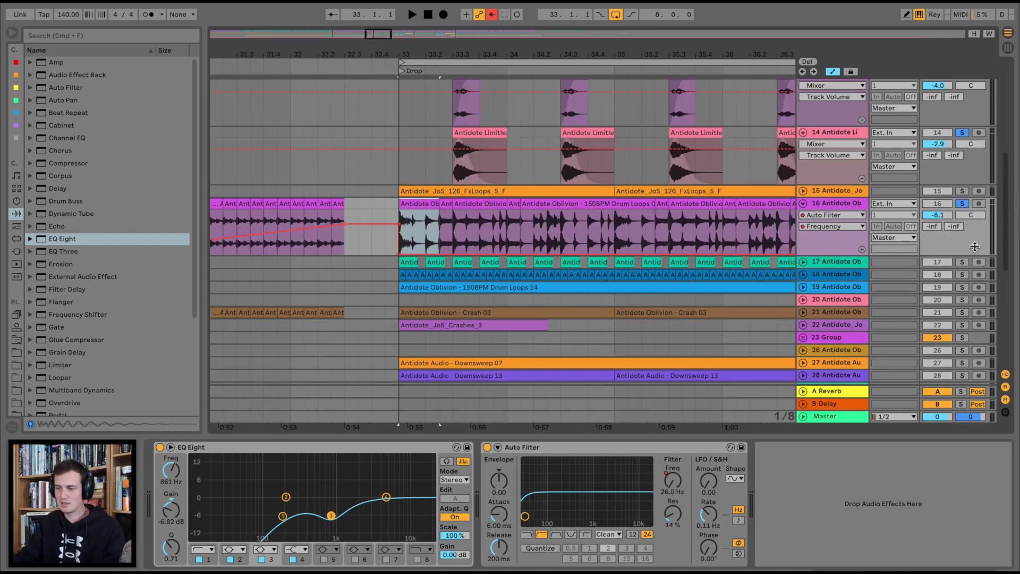
key("space")
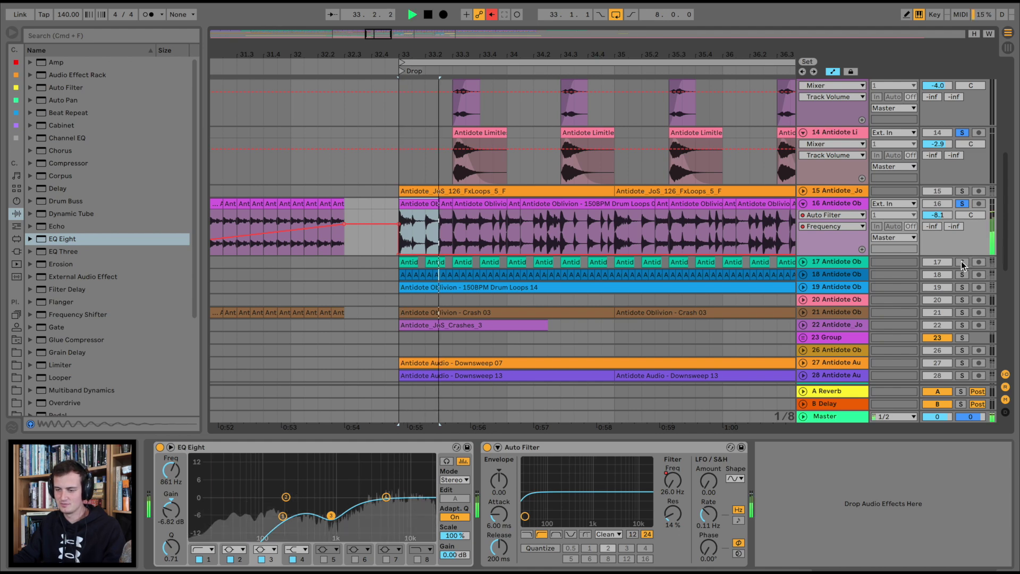
left_click(962, 262)
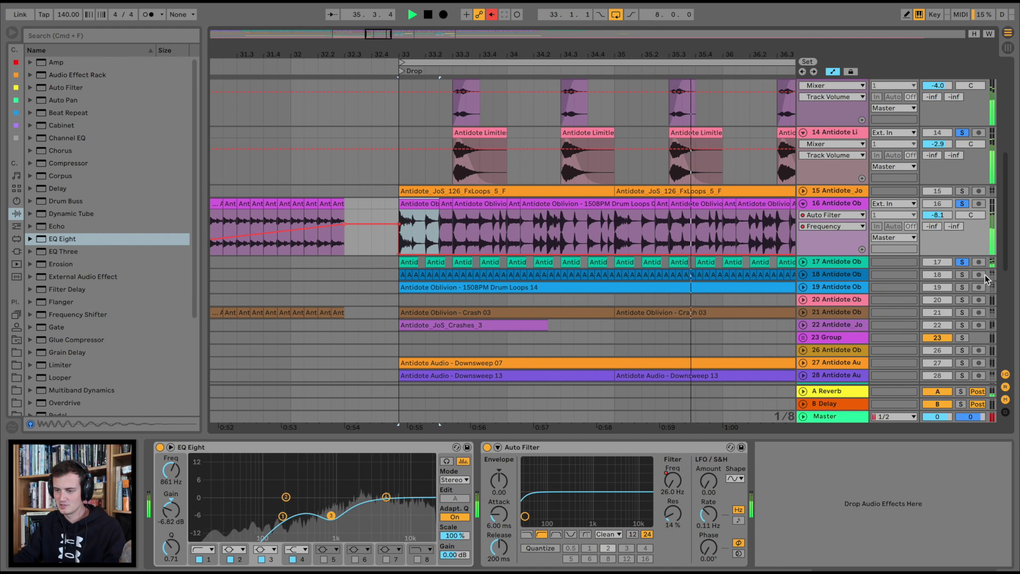
left_click(963, 274)
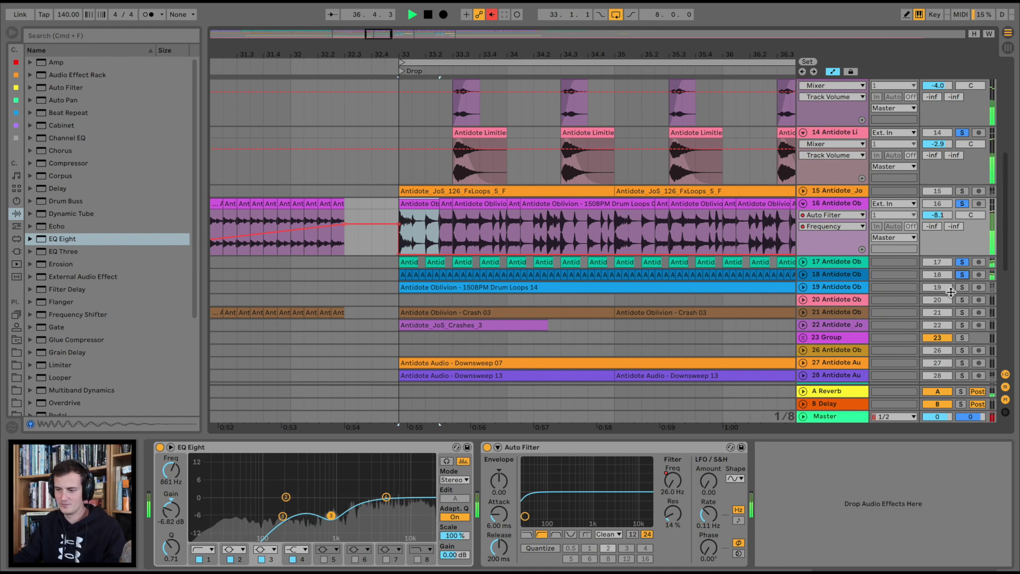
left_click(961, 288)
scroll(684, 271, "down", 3)
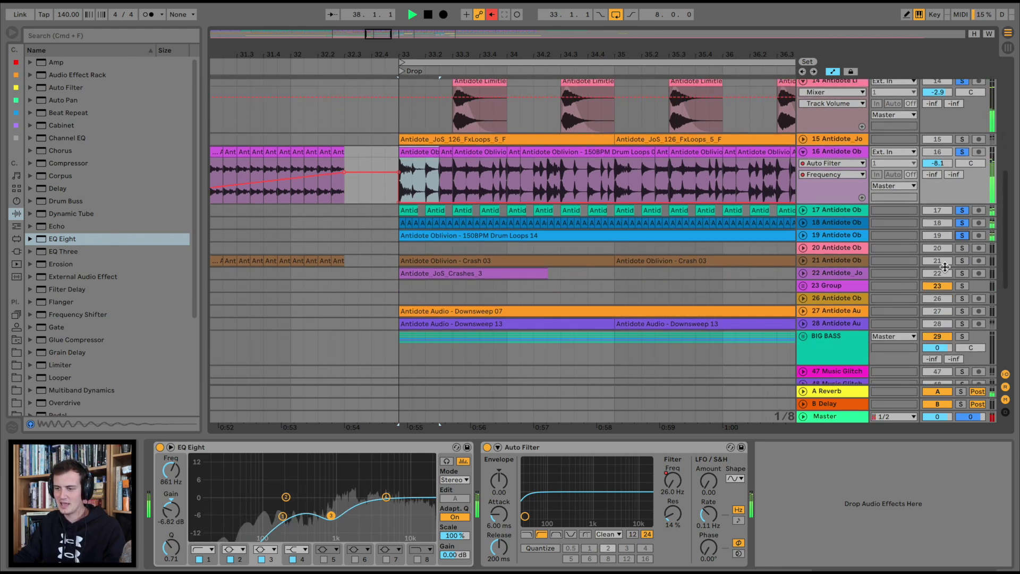
left_click(962, 261)
left_click(962, 273)
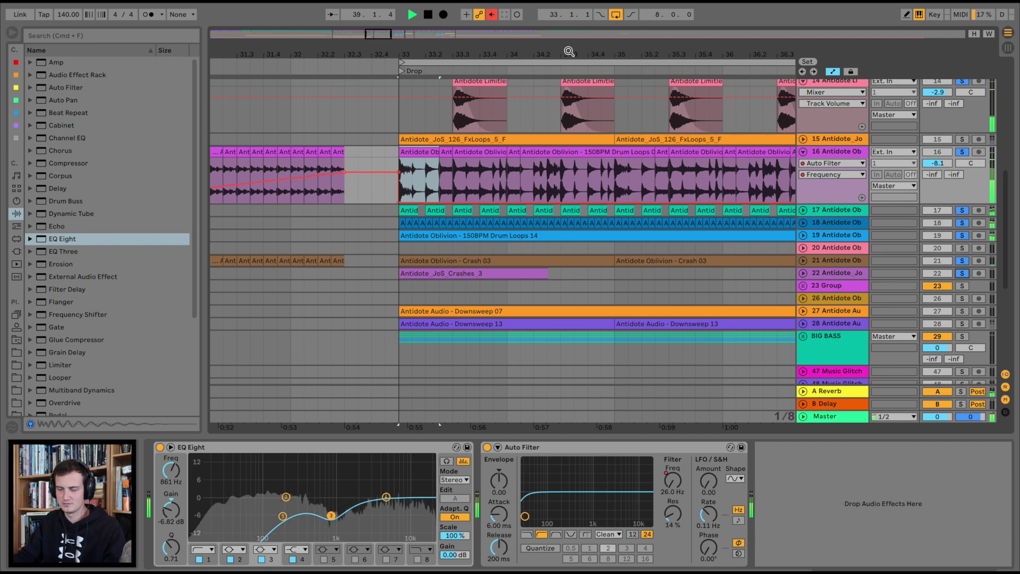
Step: View the soloed drum layers across the whole Drop as the loop restarts at bar 33, and stop playback
left_click_drag(588, 50, 588, 27)
scroll(608, 195, "right", 3)
scroll(607, 196, "up", 8)
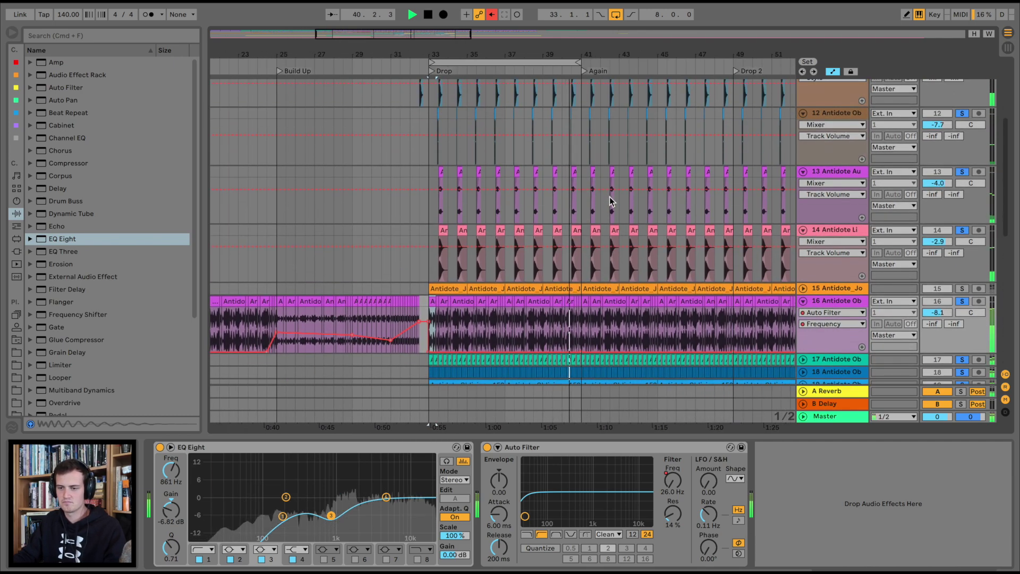
scroll(609, 194, "up", 3)
scroll(608, 195, "up", 5)
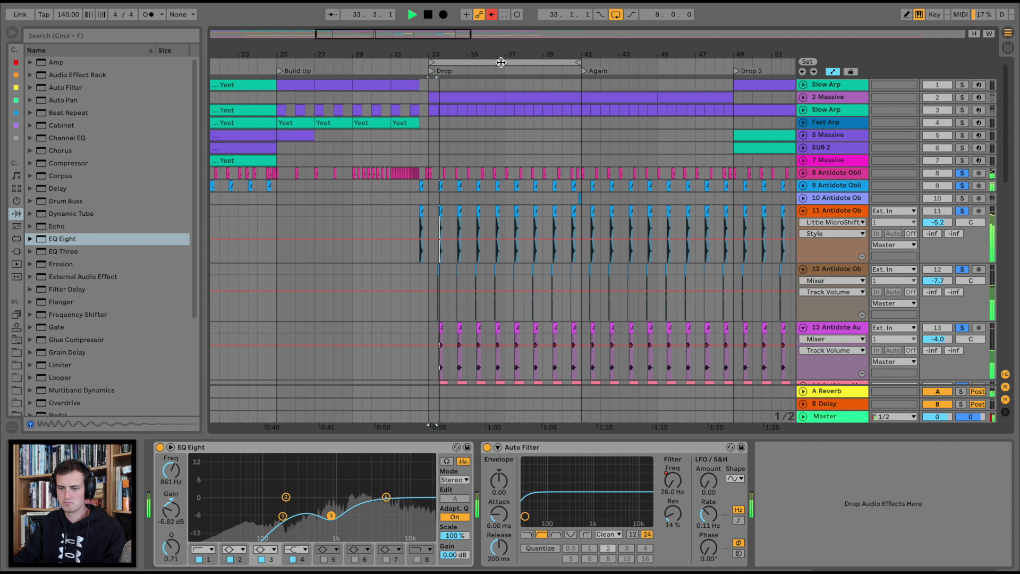
key("space")
Step: Look over the stack of drum tracks and fold track 11
scroll(778, 303, "down", 10)
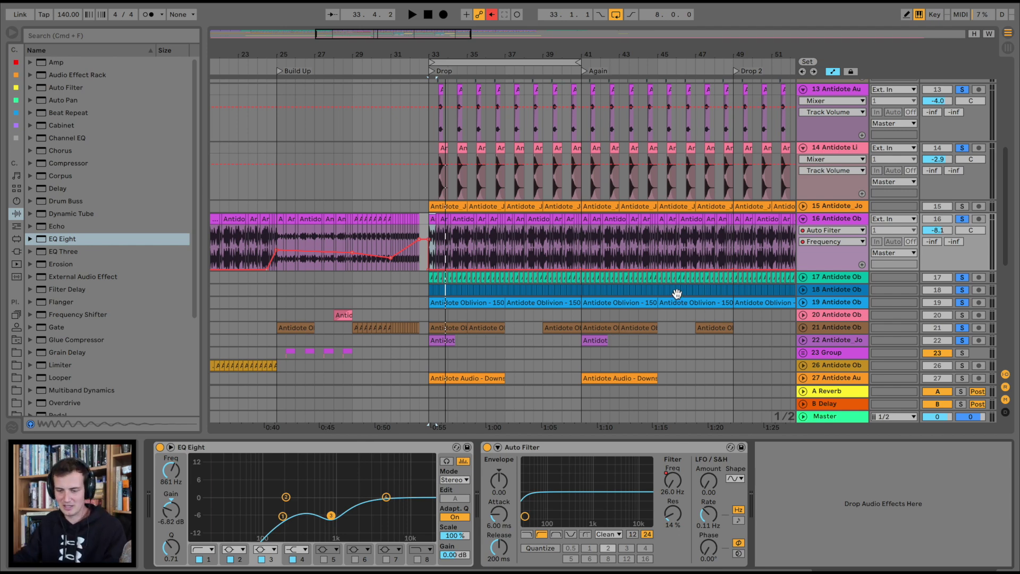
scroll(794, 303, "up", 10)
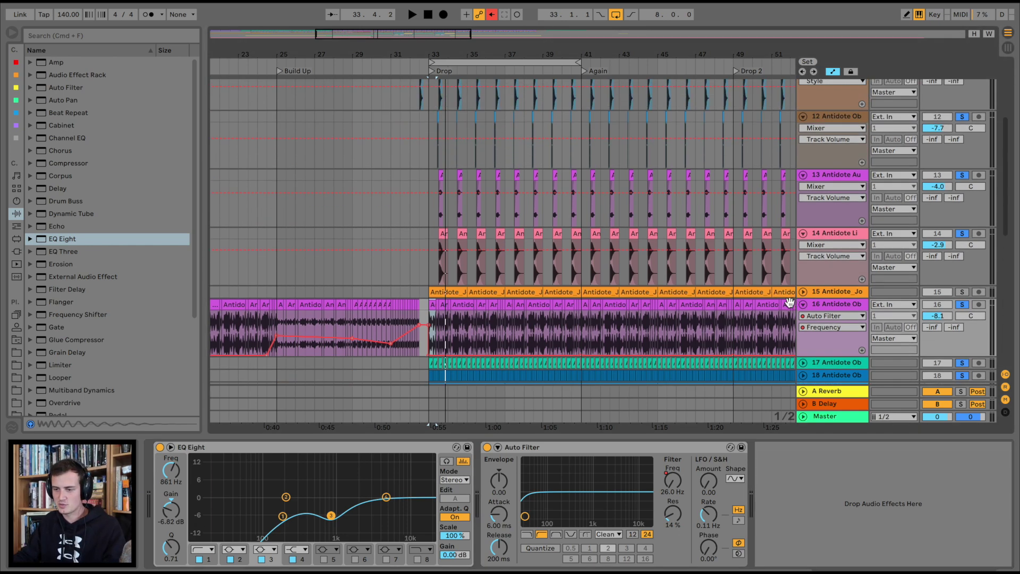
left_click(803, 210)
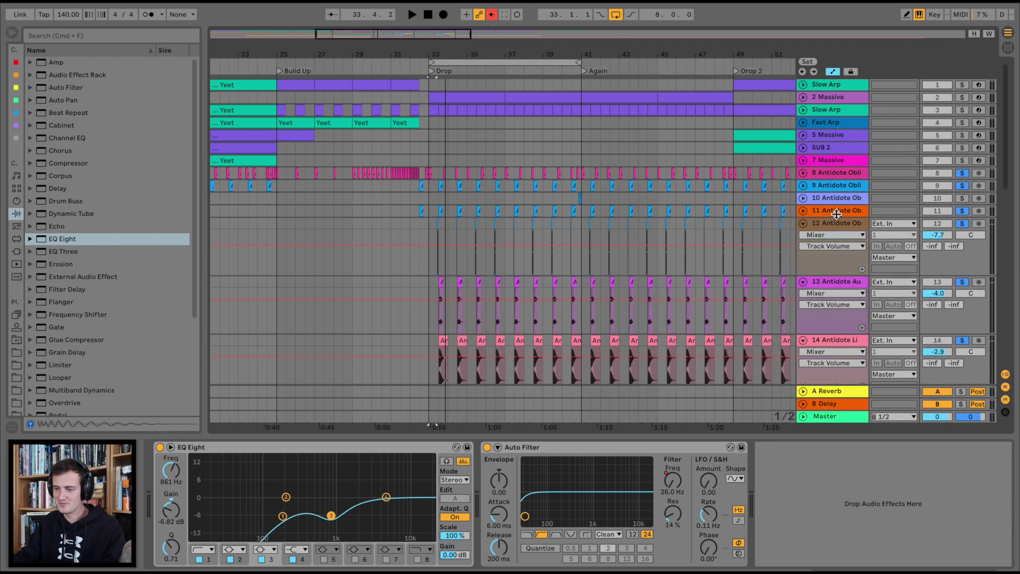
left_click(920, 211)
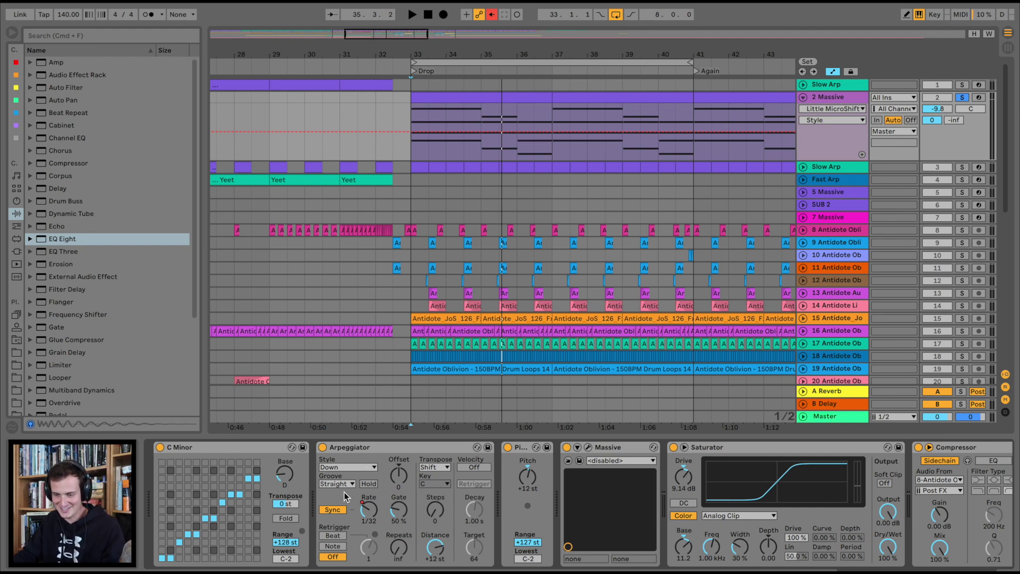
Step: Examine the effects chain on the 2 Massive track, from the Arpeggiator through the sidechained Compressors to EQ Eight and Little MicroShift
scroll(603, 480, "right", 10)
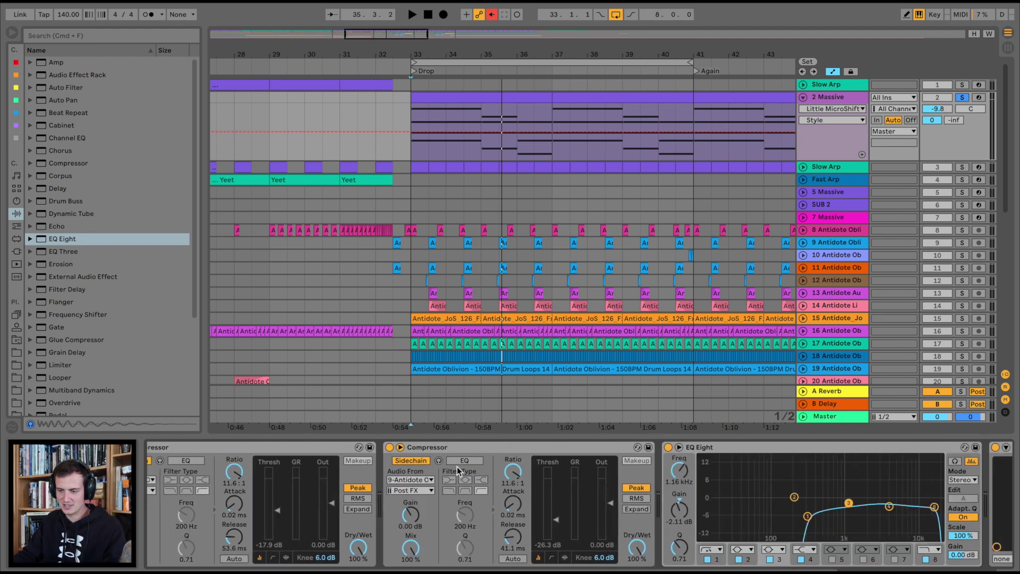
scroll(457, 466, "right", 4)
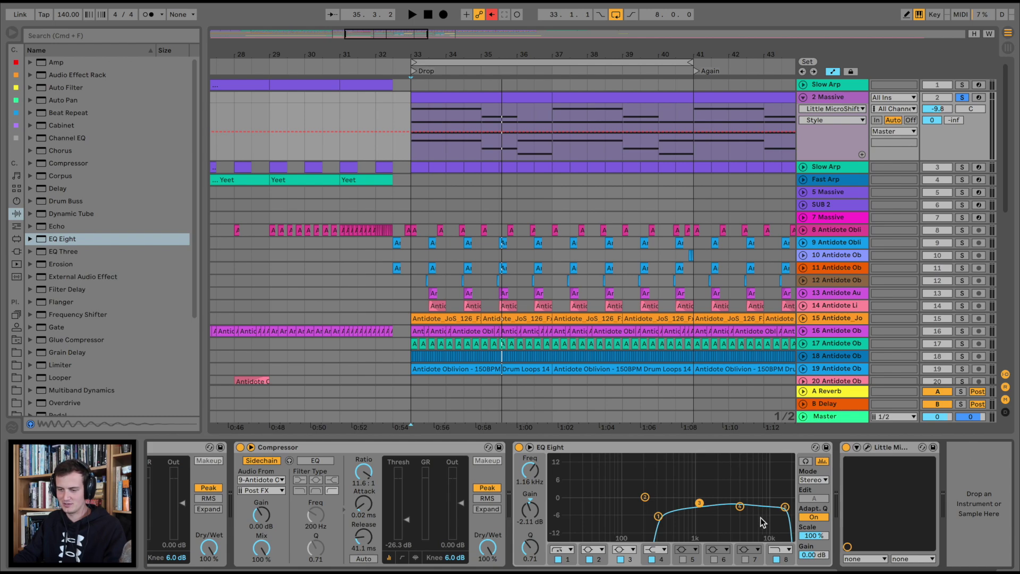
scroll(659, 483, "left", 12)
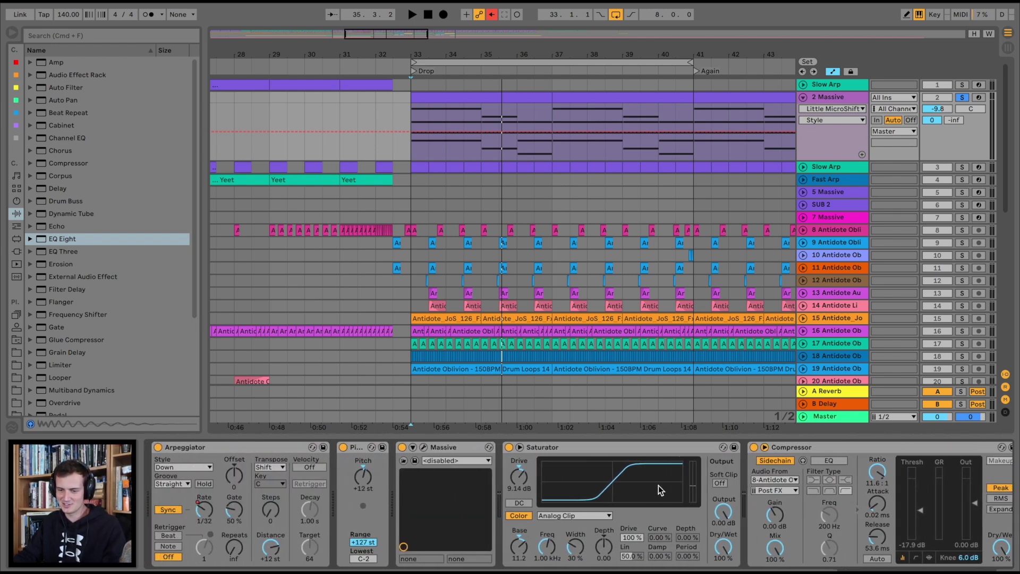
Step: Open the Massive synth on track 2, examine its oscillator pitch settings and show envelope 2
left_click(437, 448)
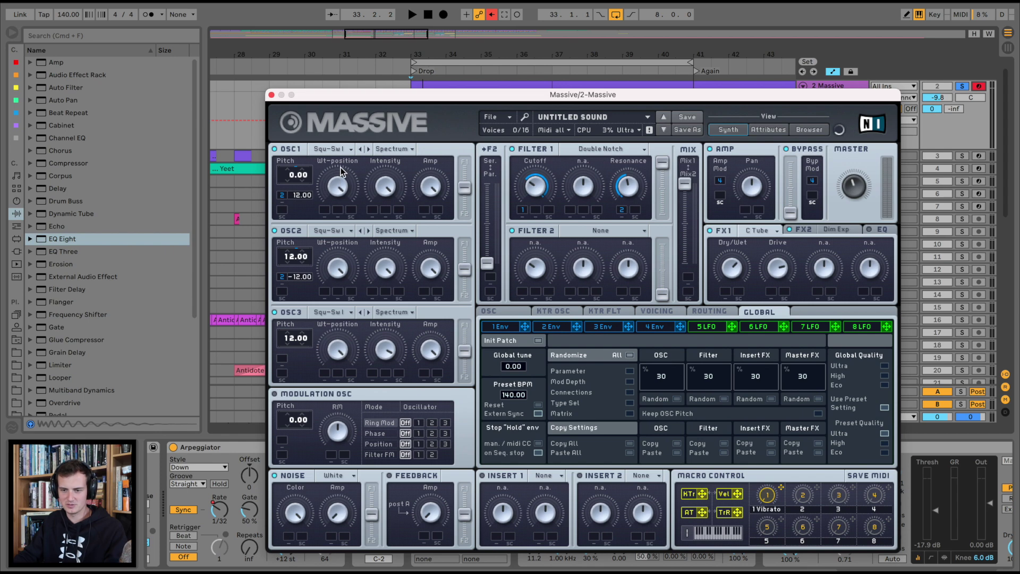
left_click(275, 230)
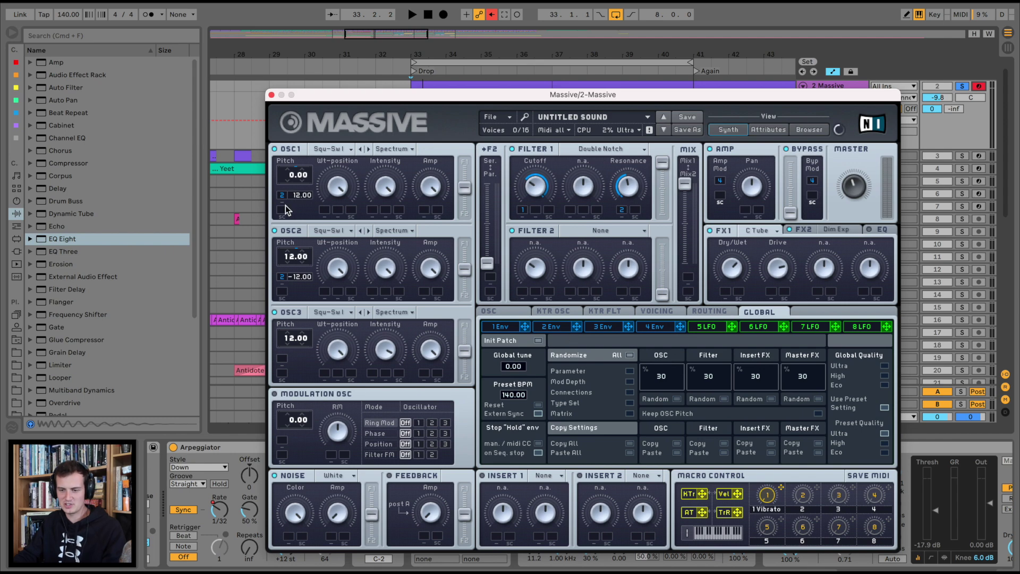
left_click(554, 326)
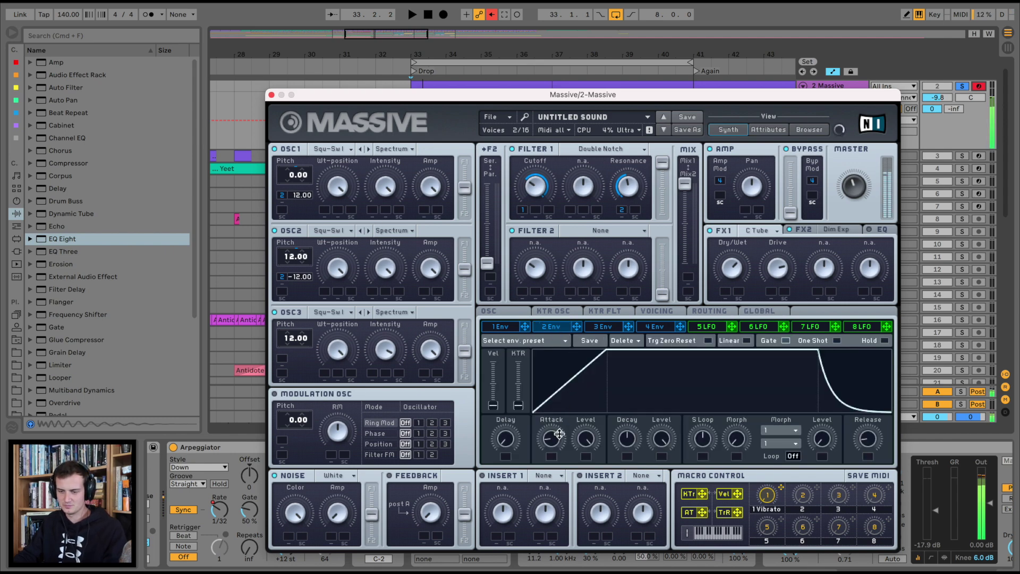
Step: Try different attack times on Massive's envelope 2, leaving the attack slightly shorter
left_click_drag(585, 438, 585, 457)
left_click_drag(586, 569, 581, 373)
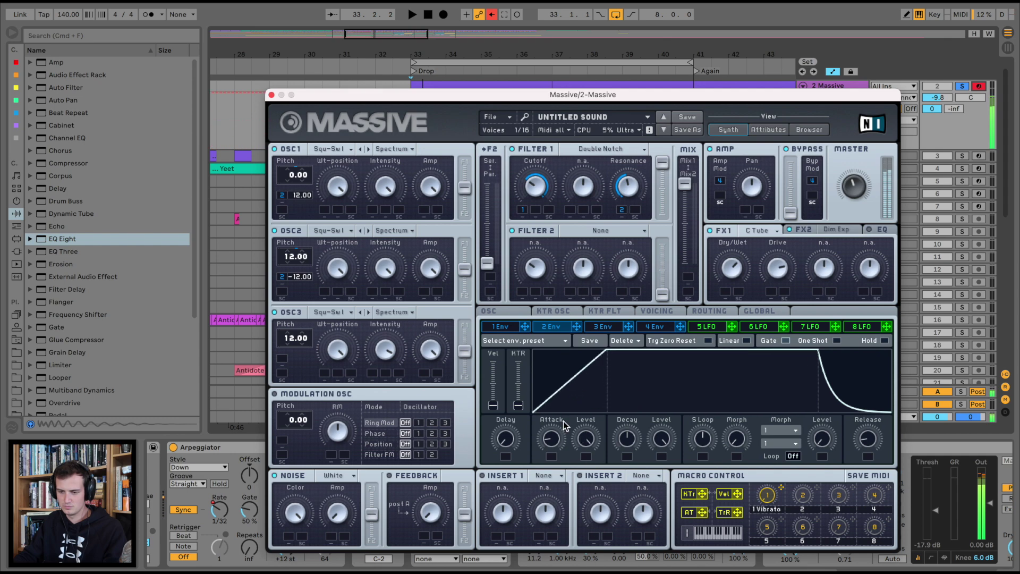
mouse_move(551, 434)
left_mouse_down()
mouse_move(551, 471)
mouse_move(566, 385)
mouse_move(551, 448)
left_mouse_up()
left_click_drag(551, 444, 552, 434)
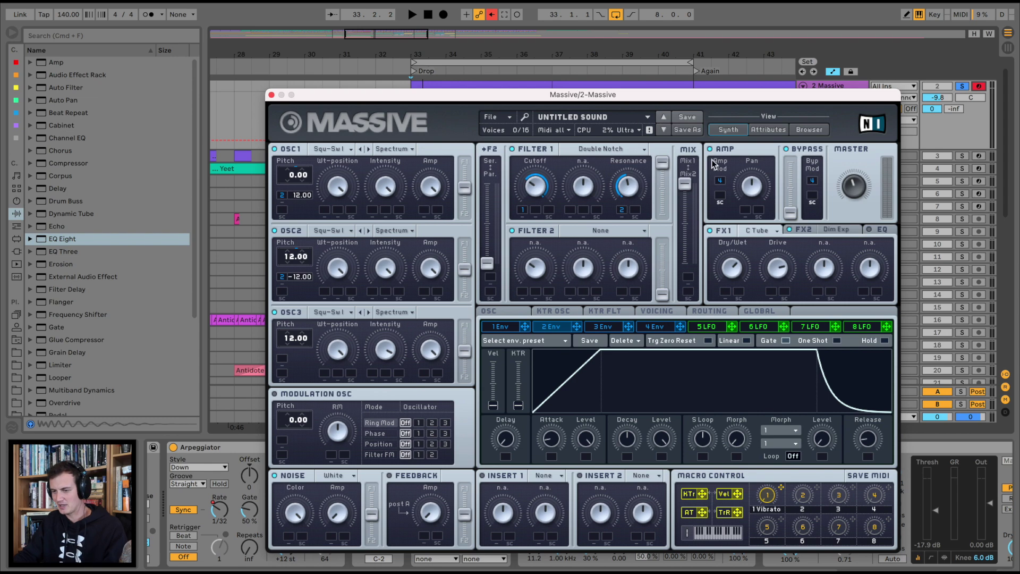
Step: Inspect Massive's FX1 effect list and FX2 Dimension Expander settings, and close the synth window
left_click(760, 230)
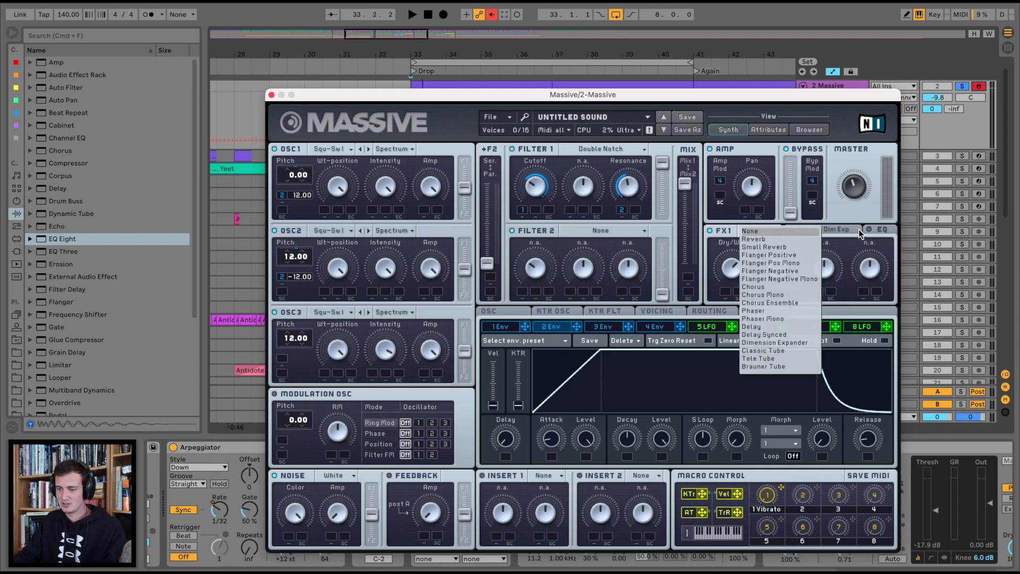
left_click(828, 232)
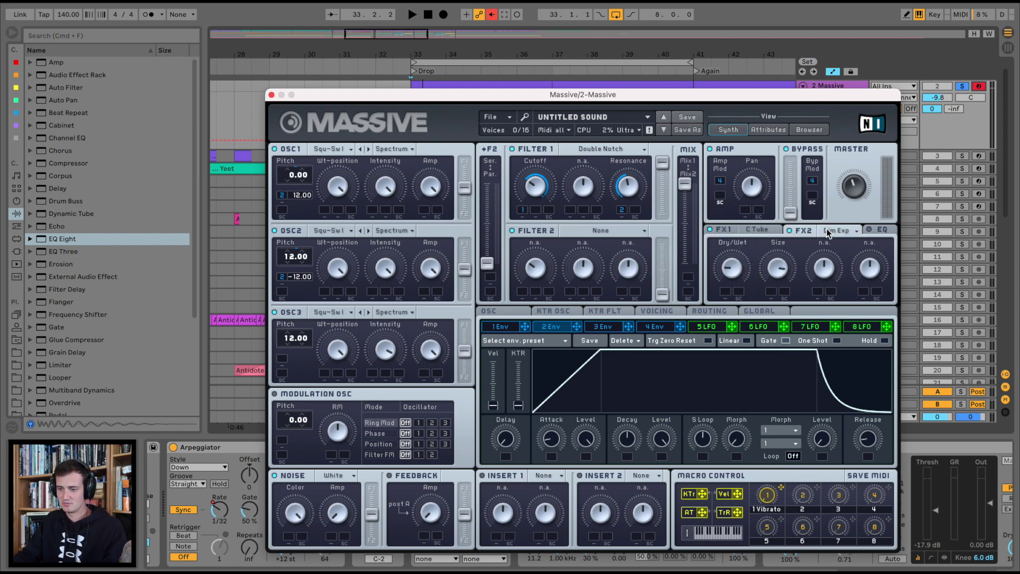
left_click(272, 95)
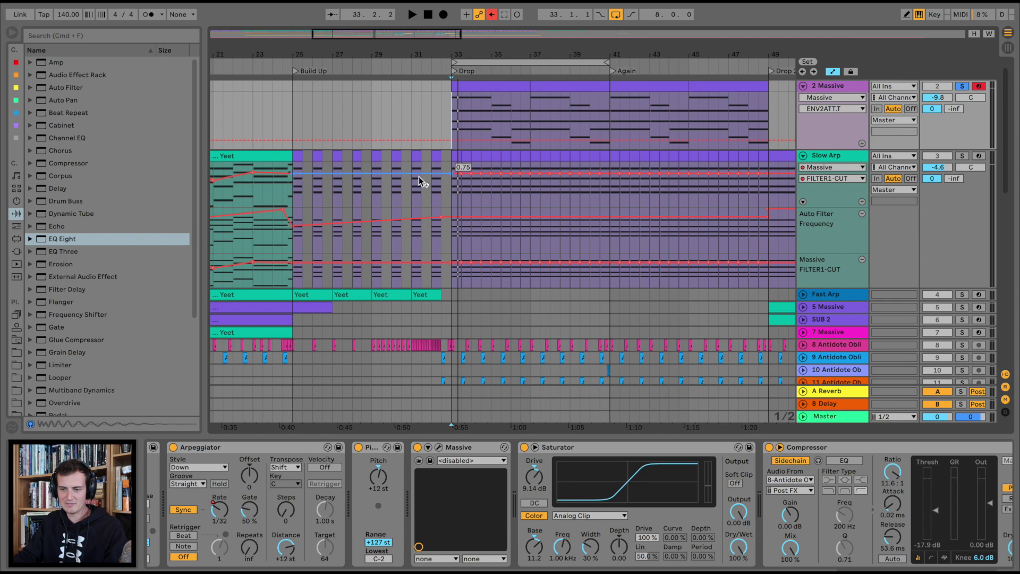
Step: Solo the Slow Arp on track 3, play it from the Drop at bar 33, and fold tracks 2 and 3
scroll(422, 181, "left", 5)
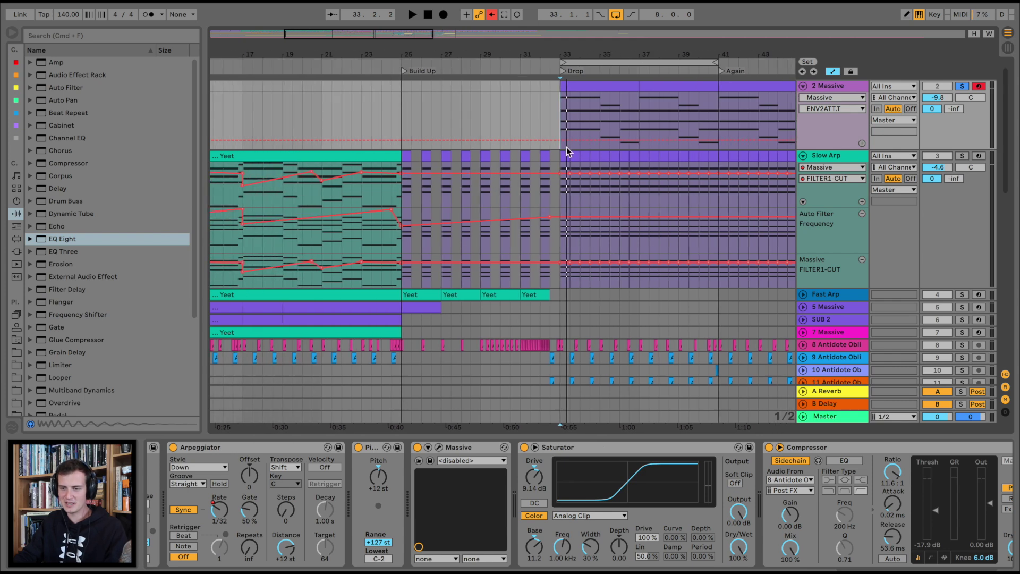
left_click(561, 181)
left_click(962, 156)
key("space")
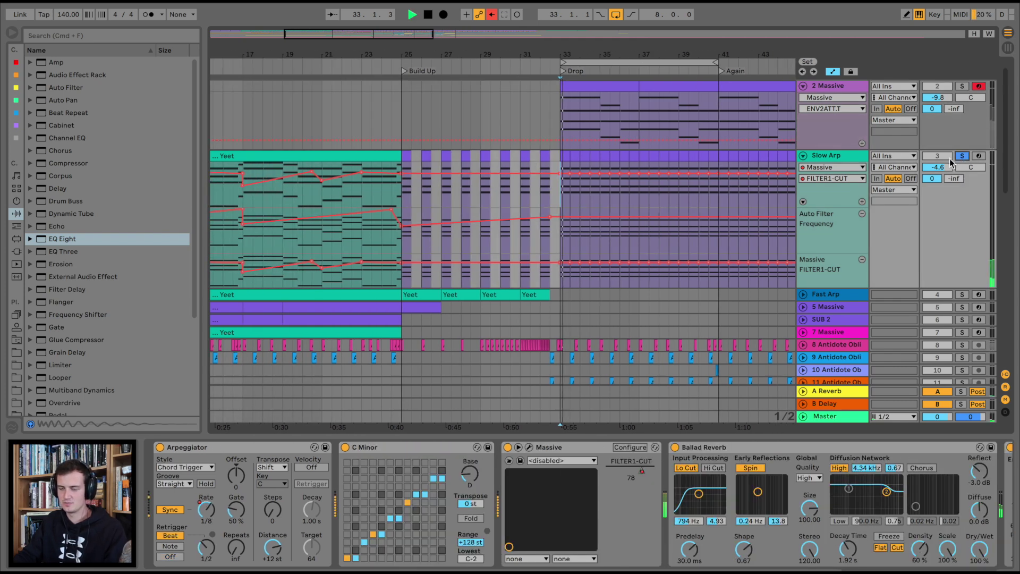
left_click(803, 86)
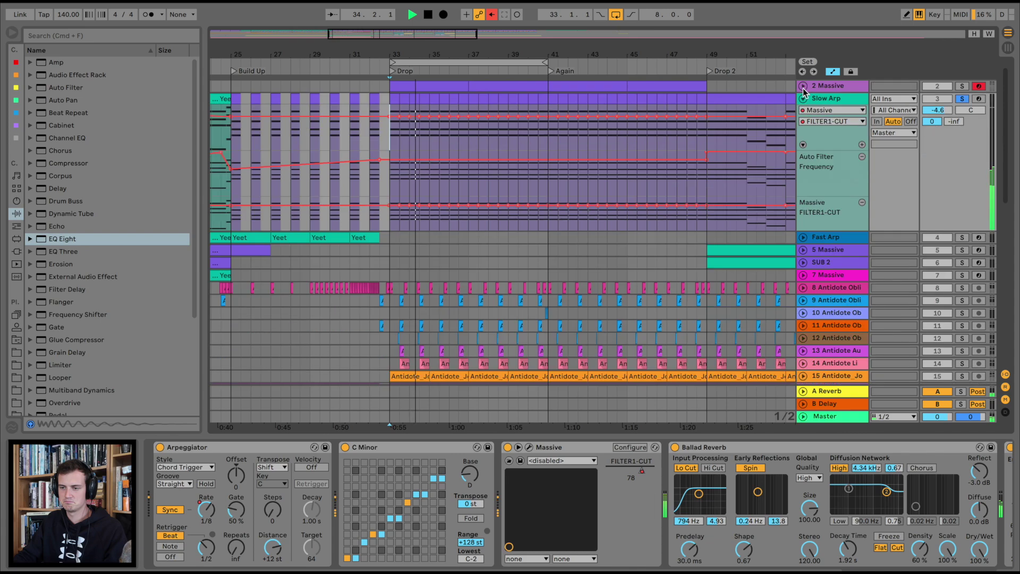
left_click(803, 99)
Step: Play the soloed vocal on track 53 from the Drop at bar 33 and view its clips across the section
scroll(453, 123, "down", 5)
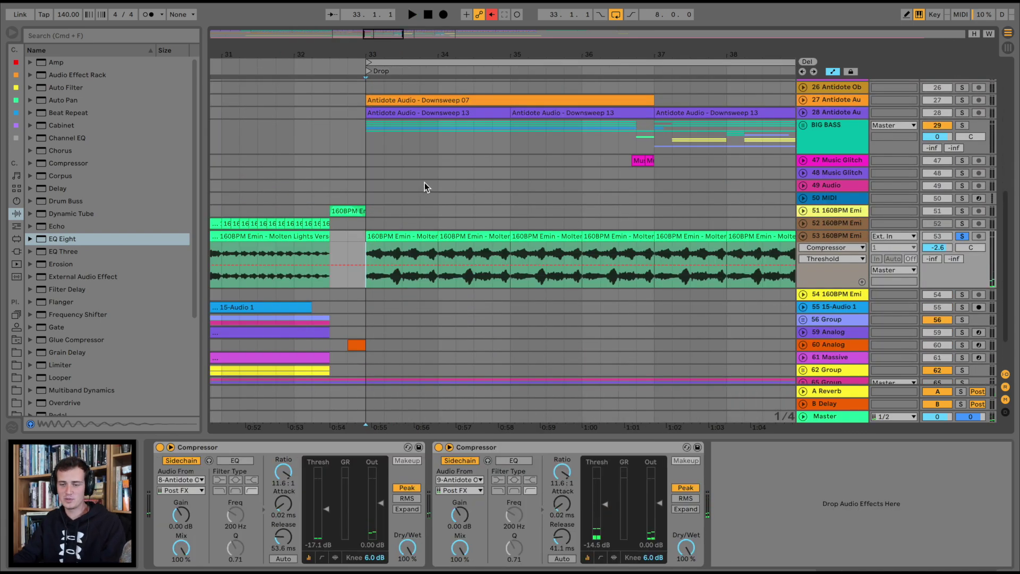
left_click(387, 234)
key("space")
left_click_drag(572, 47, 568, 23)
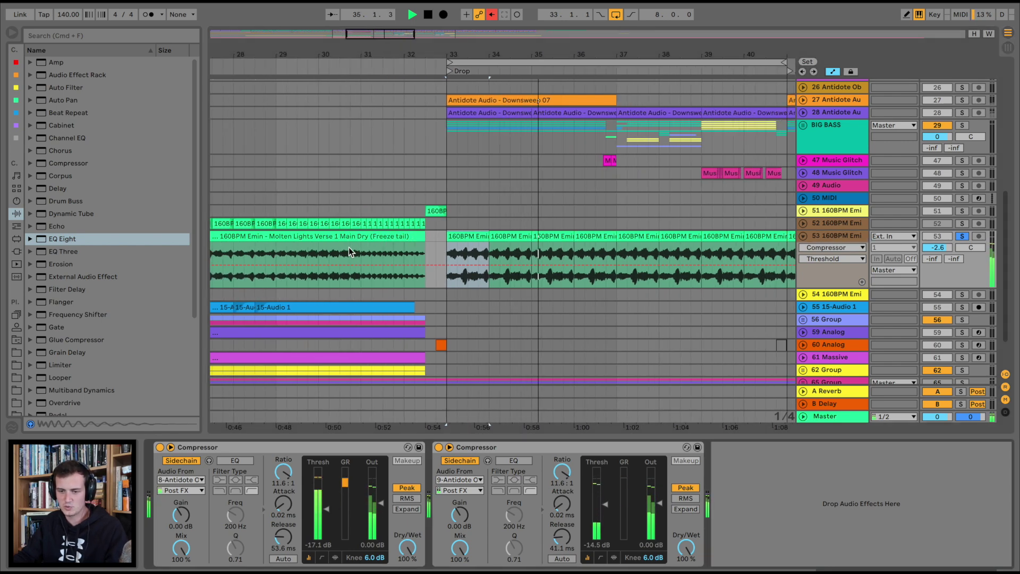
scroll(344, 246, "left", 5)
scroll(407, 243, "right", 6)
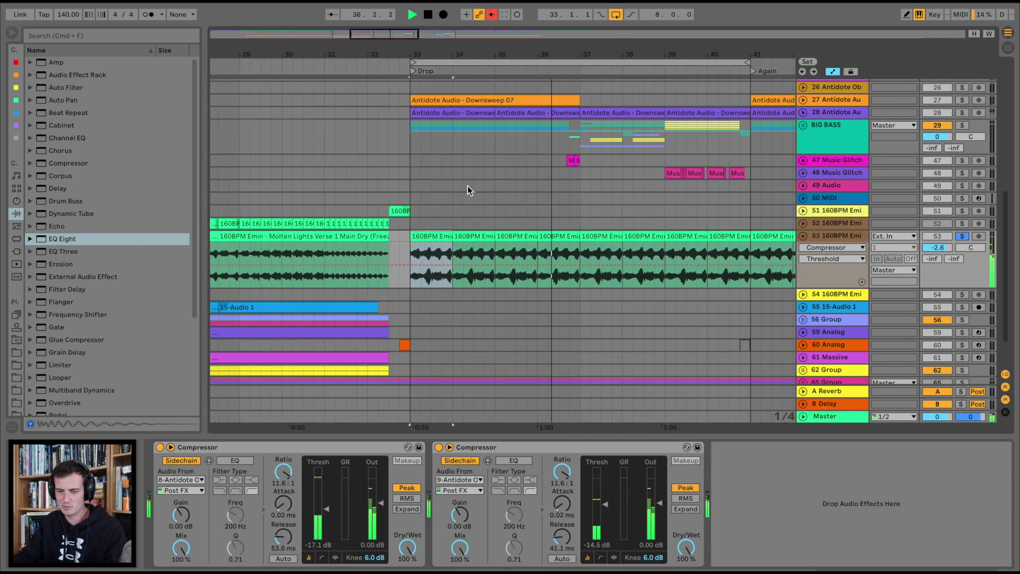
Step: Solo the BIG BASS group on track 29, play it from the Drop at bar 33, and select the group
scroll(598, 227, "up", 3)
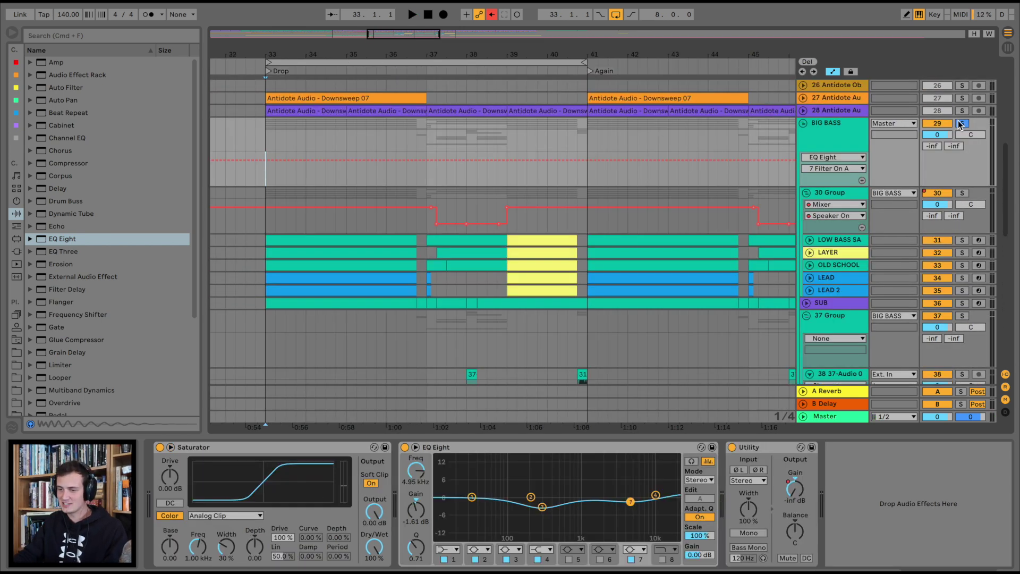
key("space")
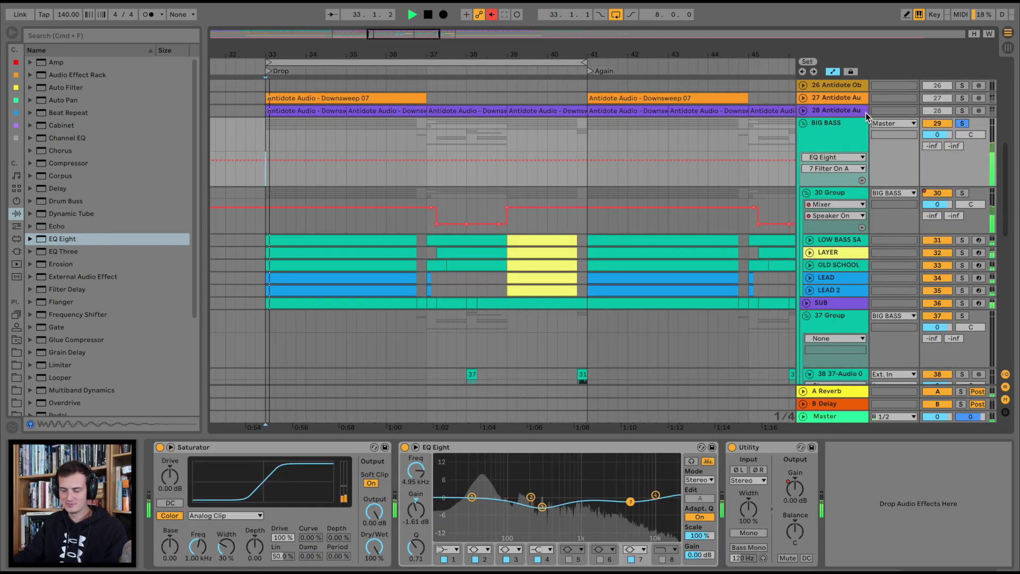
key("space")
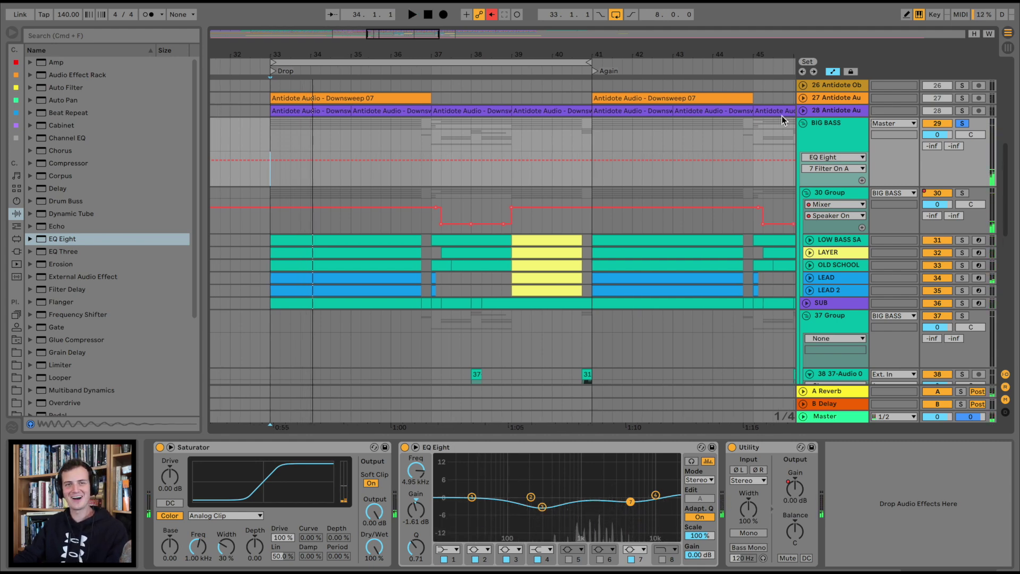
left_click(833, 130)
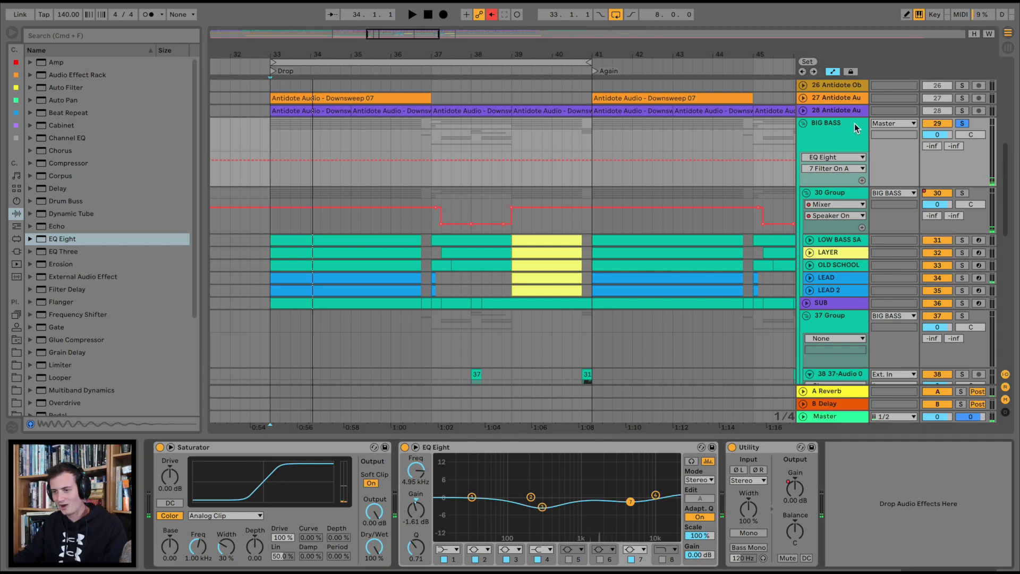
Step: Solo the low bass saw on track 31 and play it from the Drop at bar 33
left_click(260, 128)
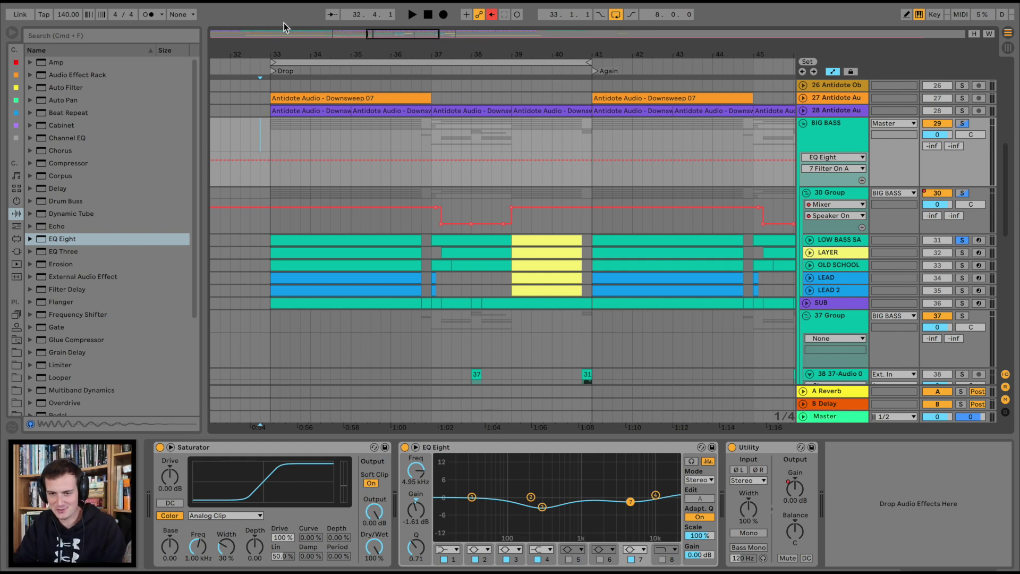
left_click_drag(243, 51, 240, 55)
left_click(291, 183)
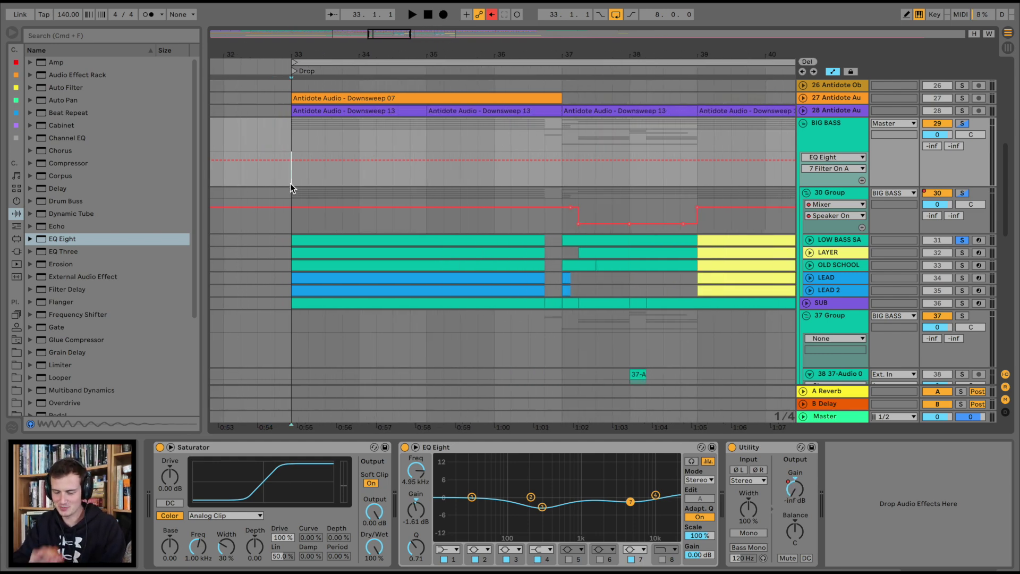
key("space")
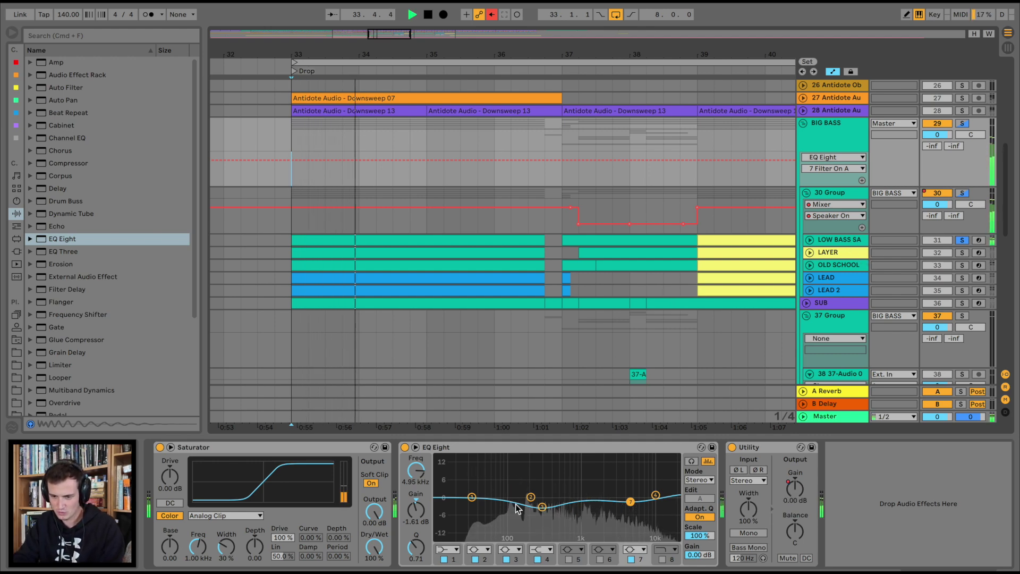
key("space")
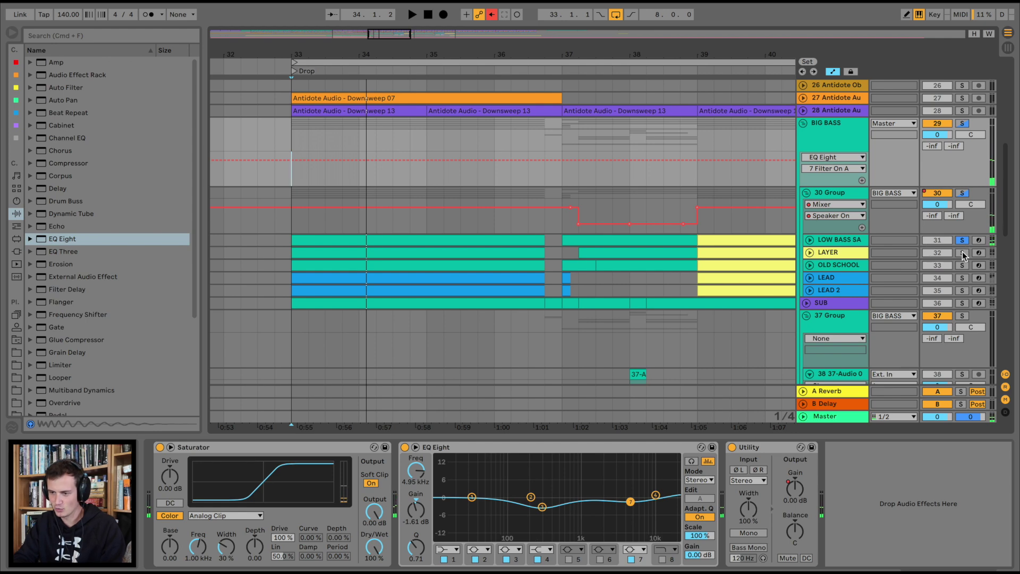
Step: Solo LAYER on track 32, play it from the Drop, and view its Instrument Rack, EQ Eight and following devices
left_click(839, 252)
left_click(962, 253)
key("space")
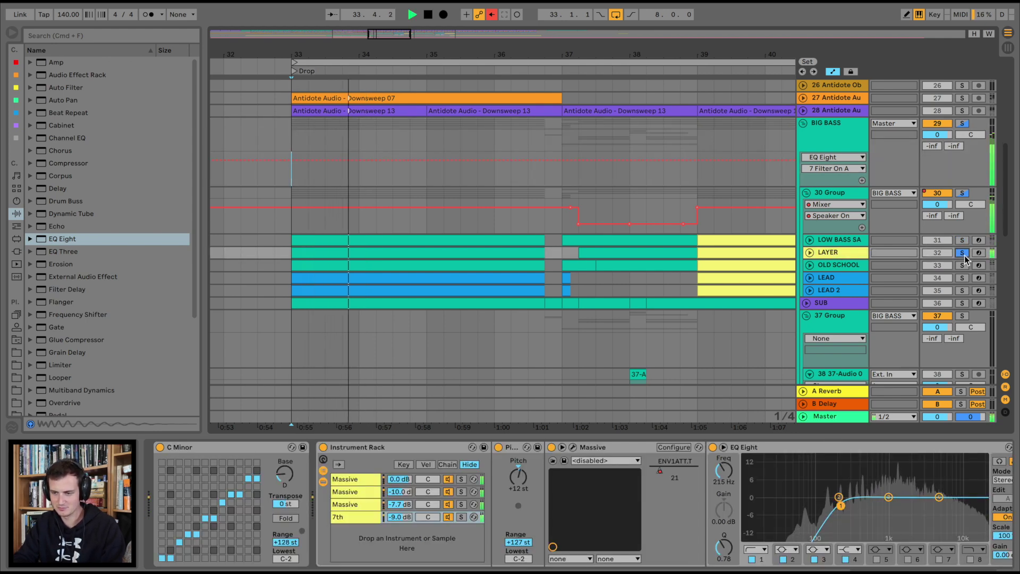
left_click(734, 516)
scroll(734, 517, "right", 2)
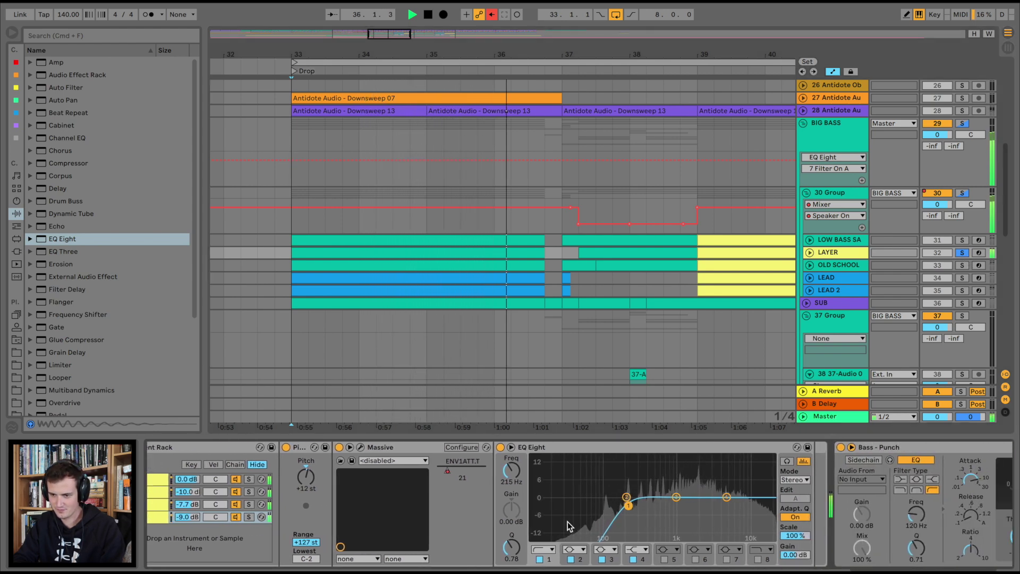
key("space")
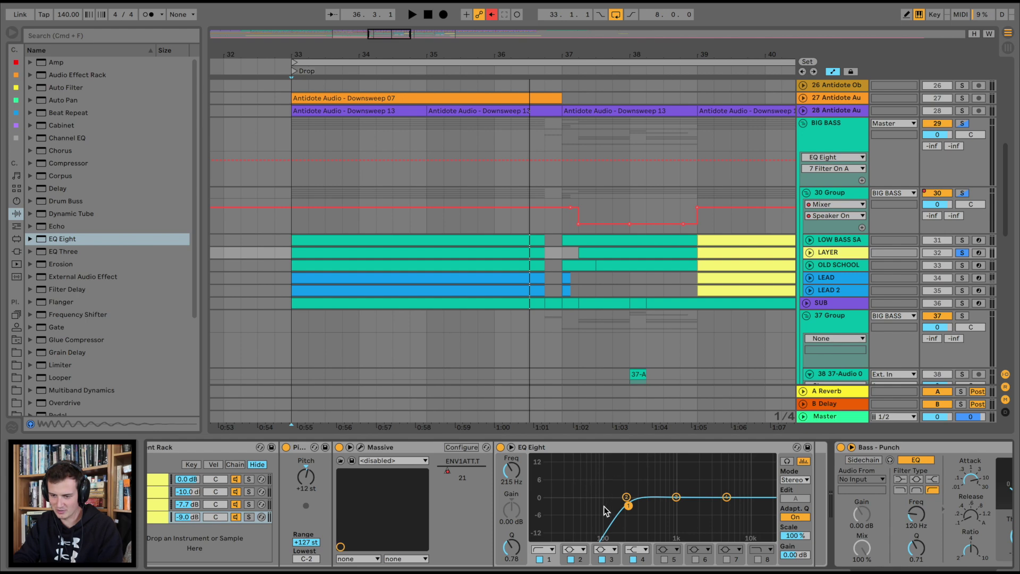
key("space")
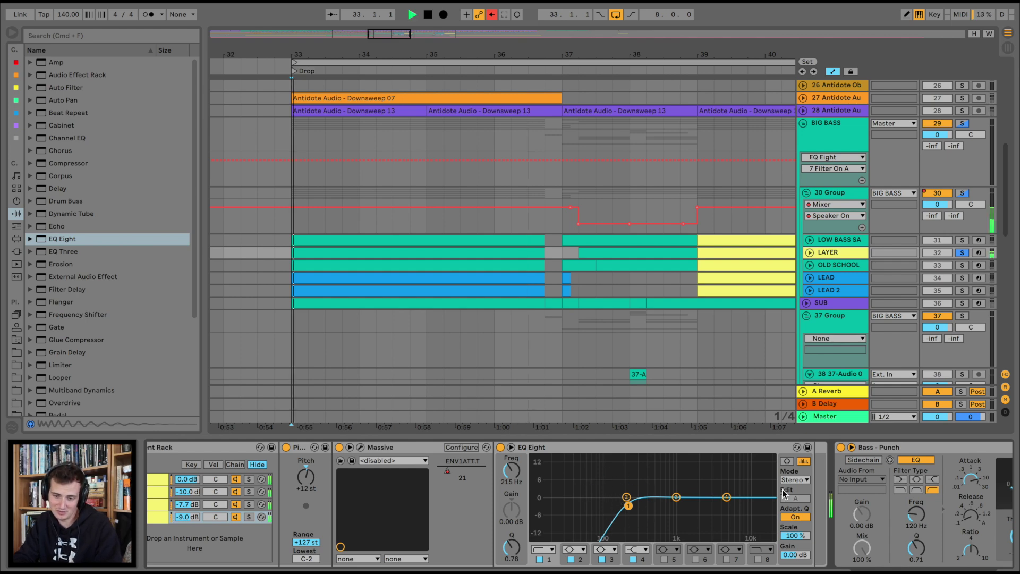
scroll(388, 492, "left", 8)
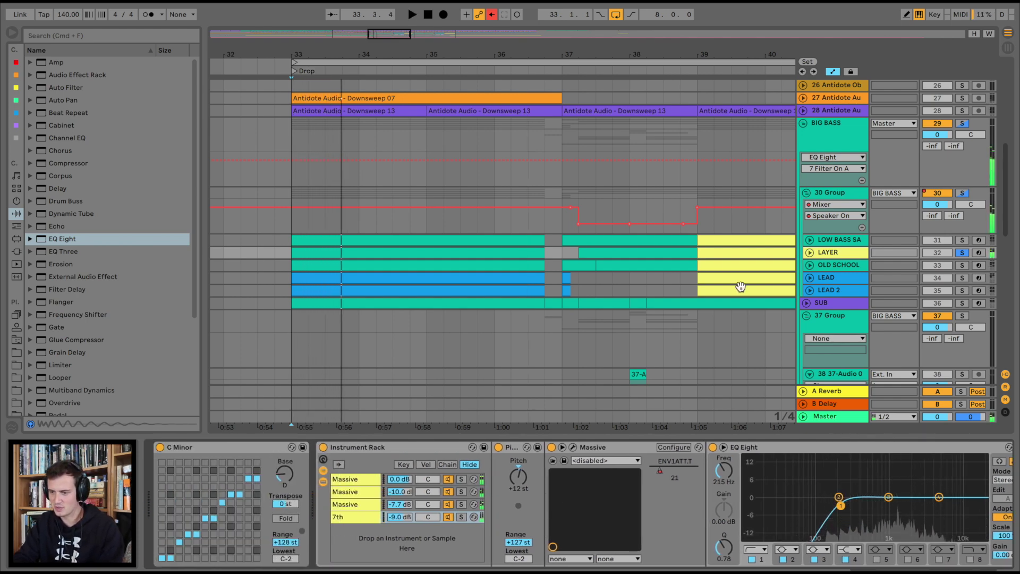
Step: Solo OLD SCHOOL on track 33, play it from the Drop, and play it again together with the low bass saw
left_click(837, 263)
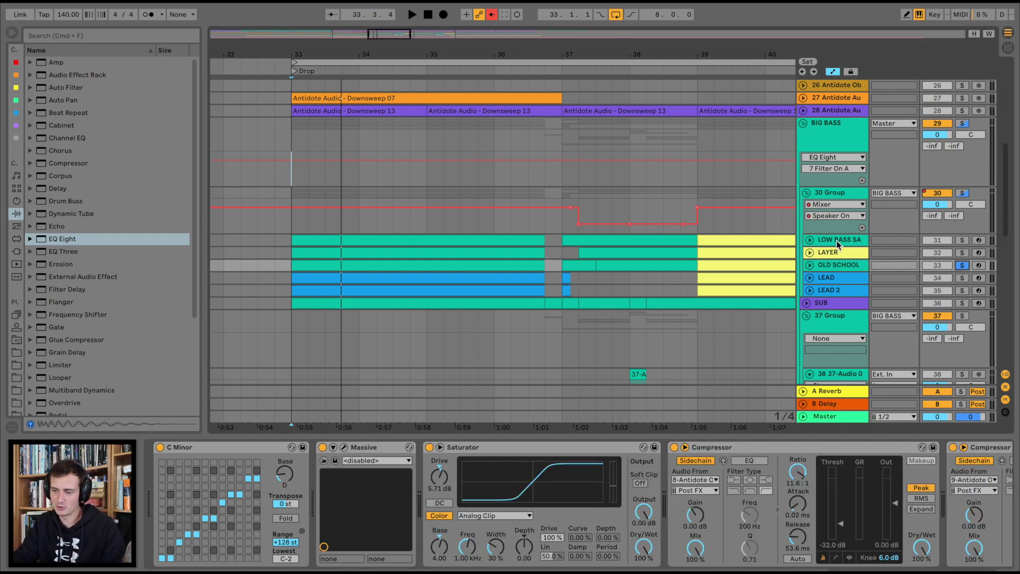
key("space")
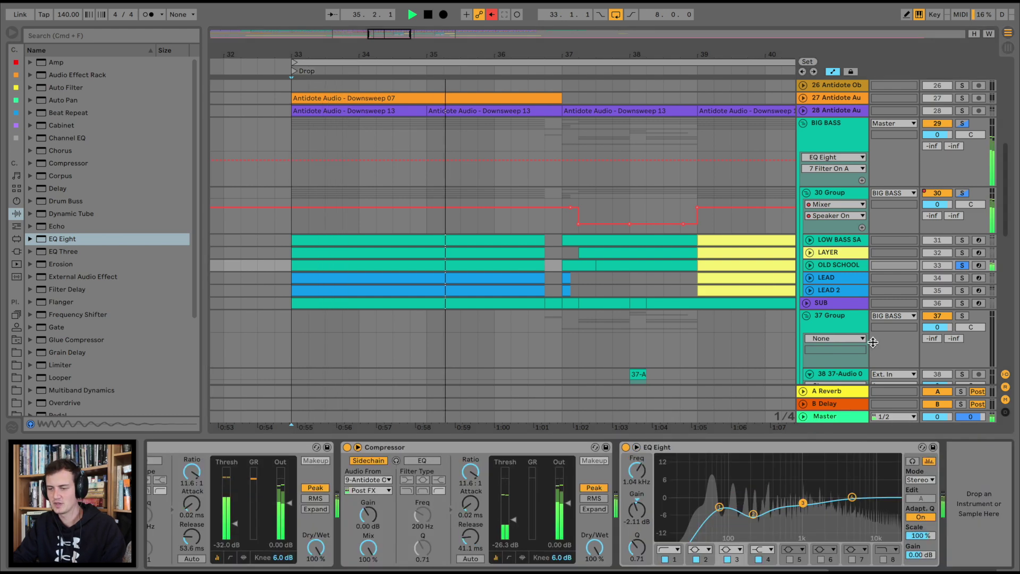
key("space")
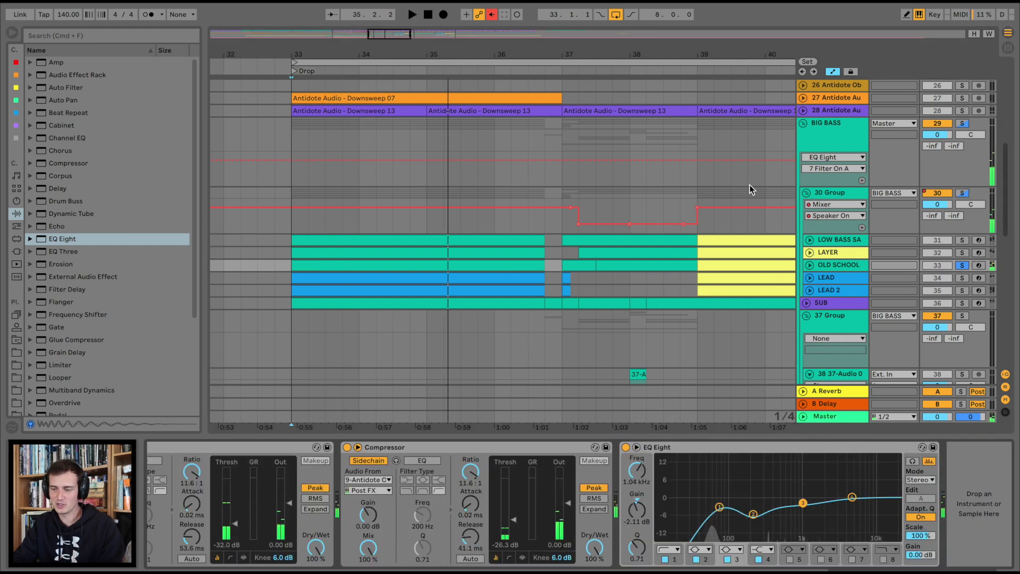
left_click(962, 240)
key("space")
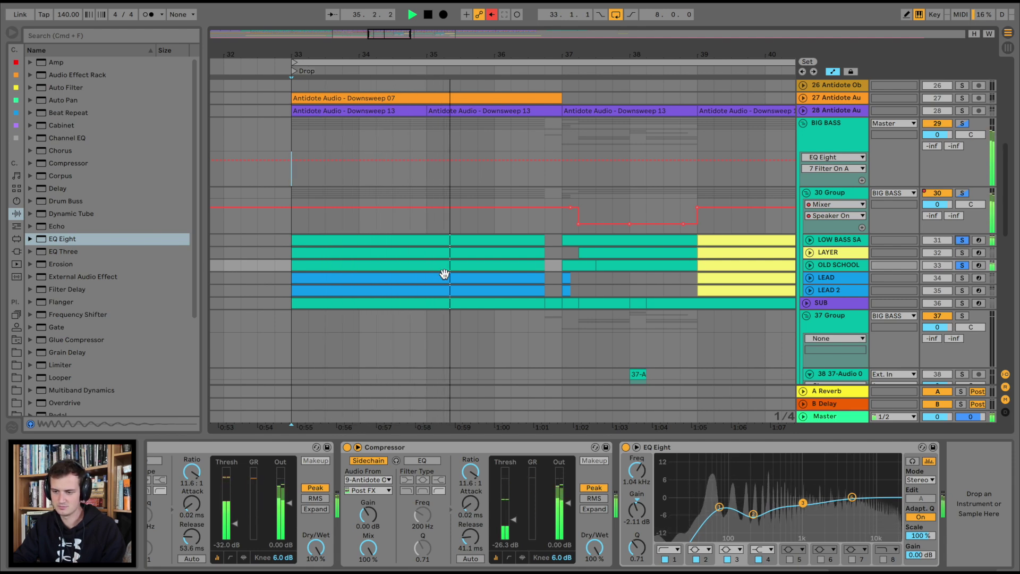
Step: Solo LEAD on track 34, play it from the Drop, and view its Delay and sidechained Compressors
left_click(835, 278)
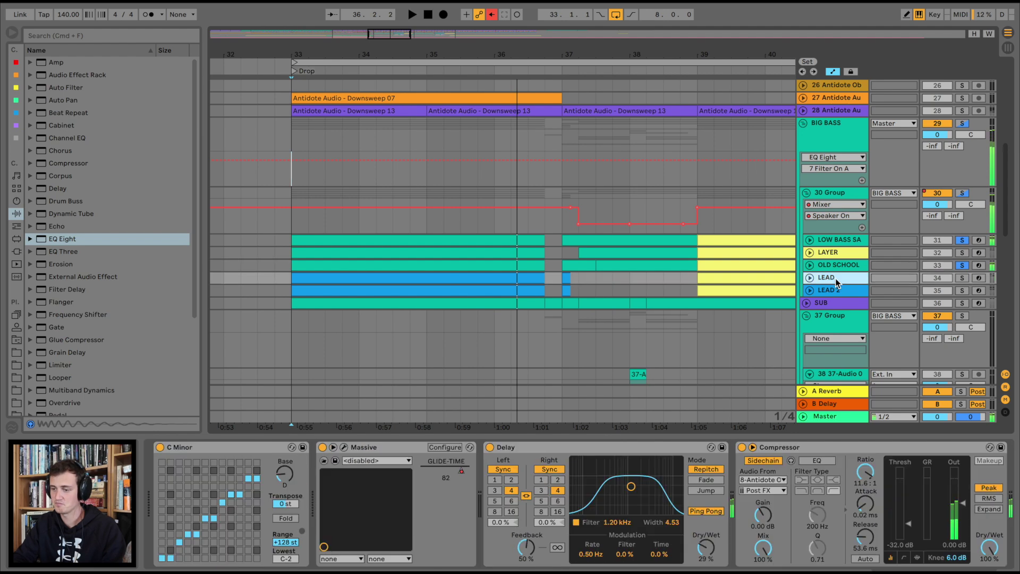
left_click(962, 278)
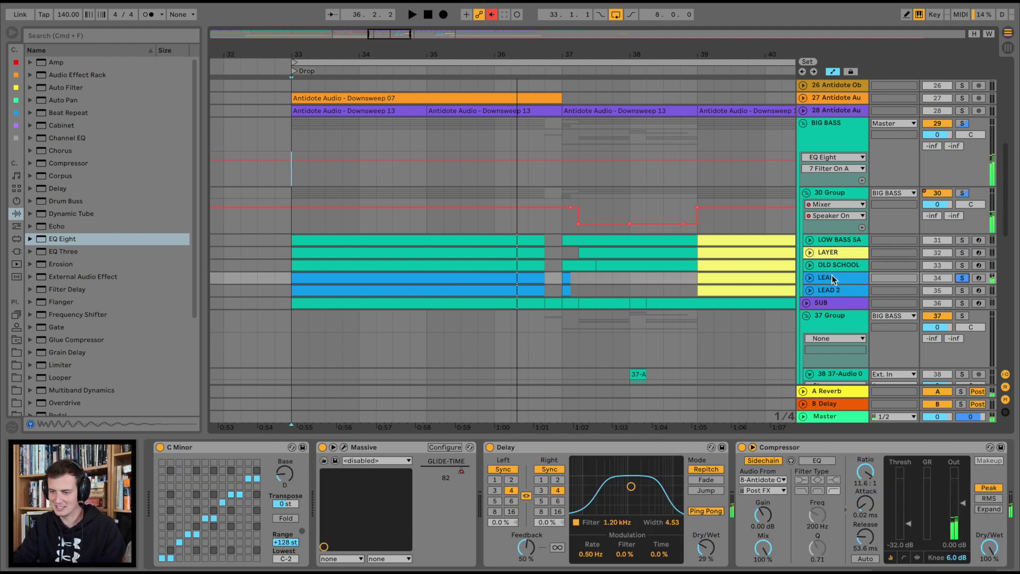
key("space")
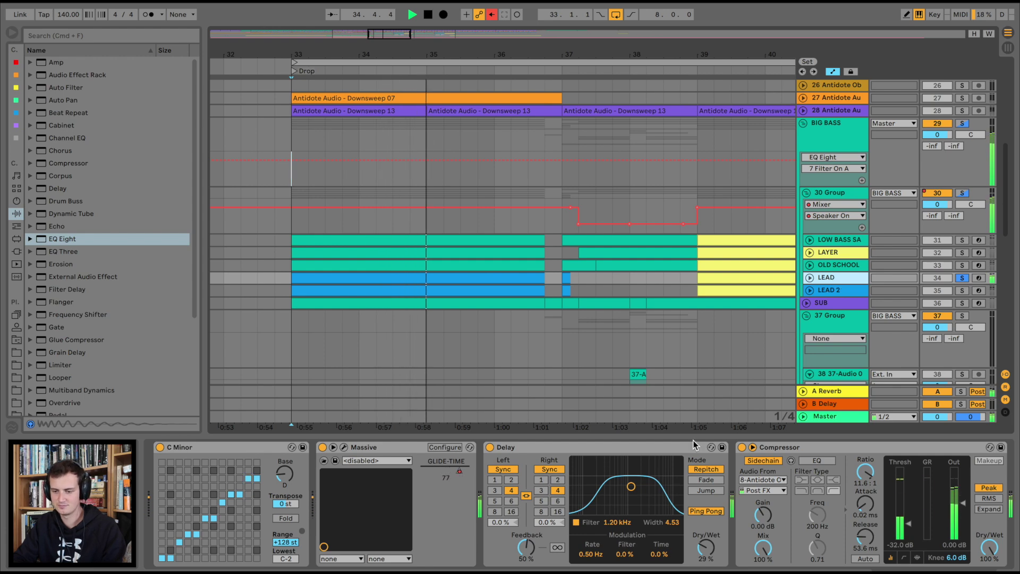
scroll(700, 513, "right", 2)
scroll(699, 512, "right", 8)
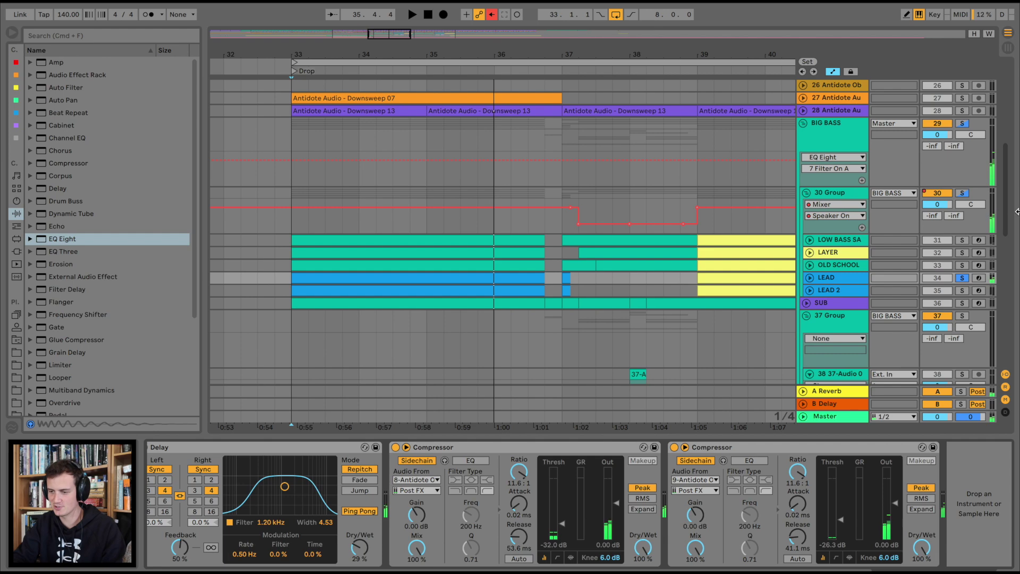
Step: Solo LEAD 2 together with LEAD and play both from the Drop at bar 33
left_click(961, 291)
left_click(835, 281)
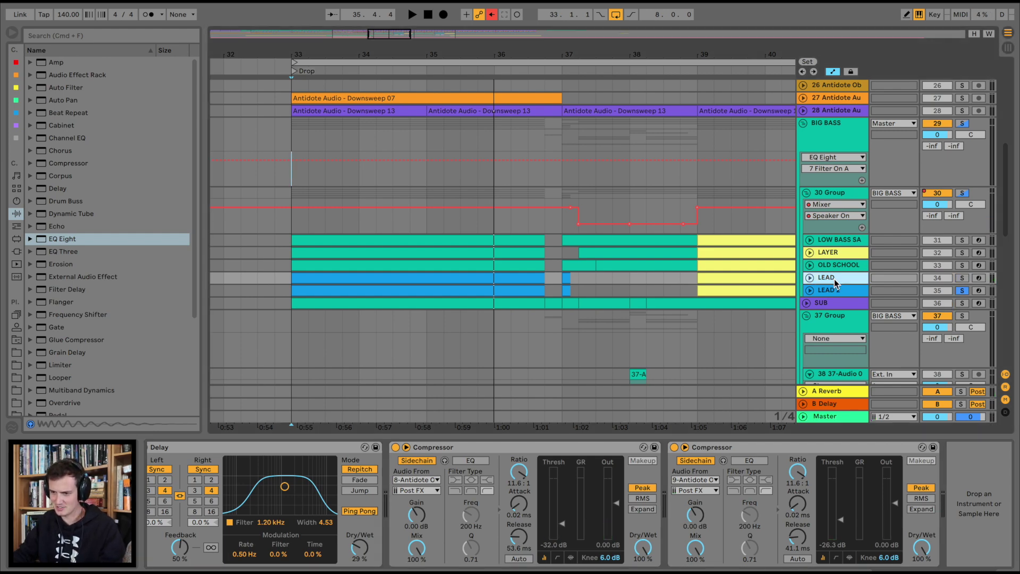
scroll(390, 467, "left", 9)
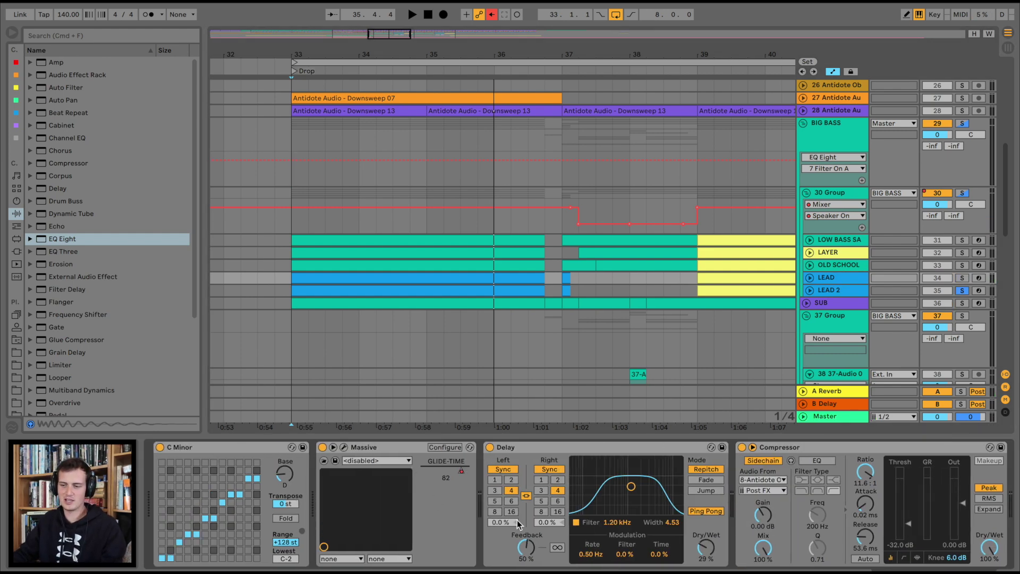
left_click(962, 278, "super")
key("space")
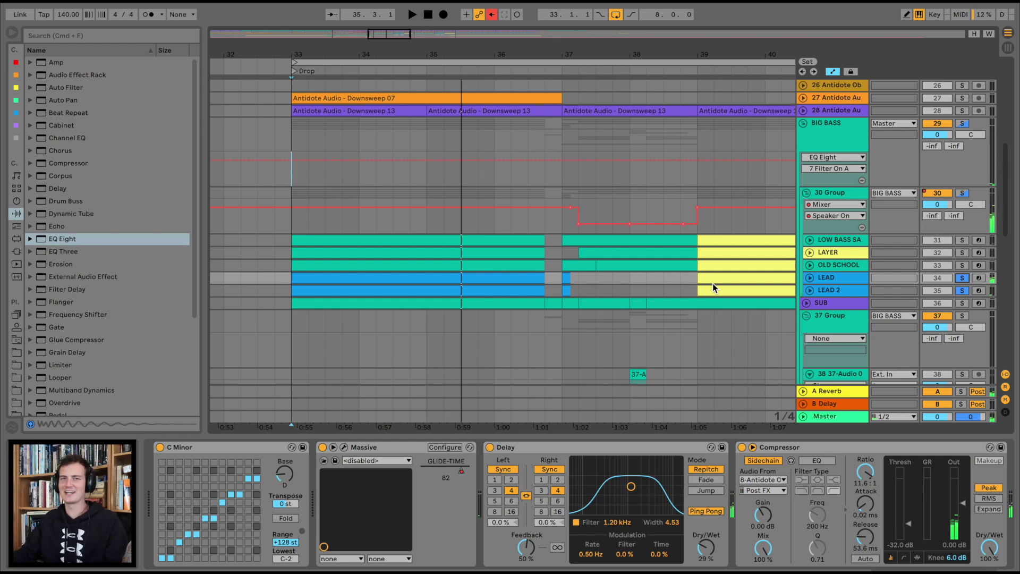
Step: Solo and unfold SUB on track 36, inspect its Massive synth settings, and close the synth window
left_click(834, 301)
left_click(806, 303)
scroll(711, 251, "down", 5)
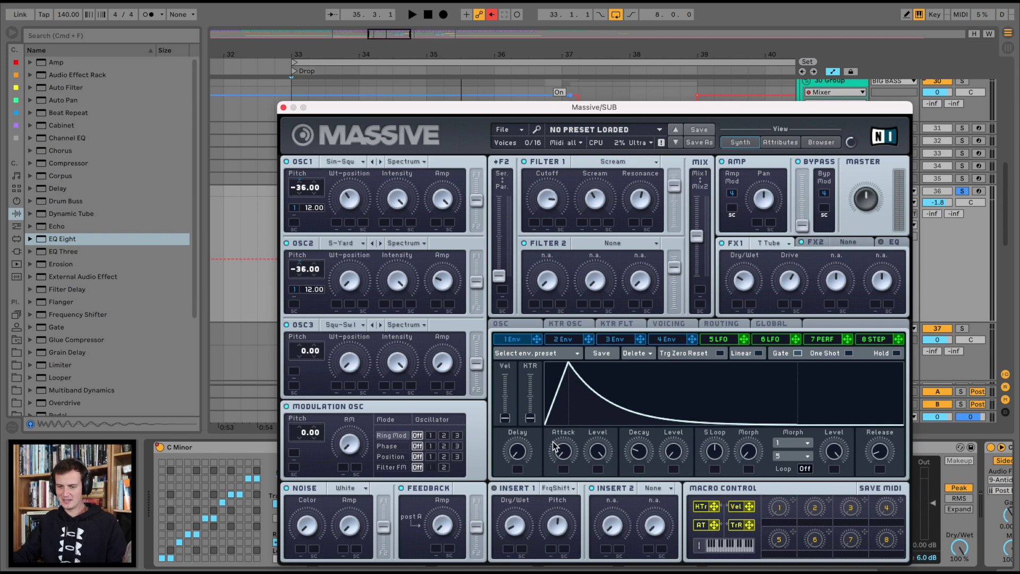
left_click(284, 107)
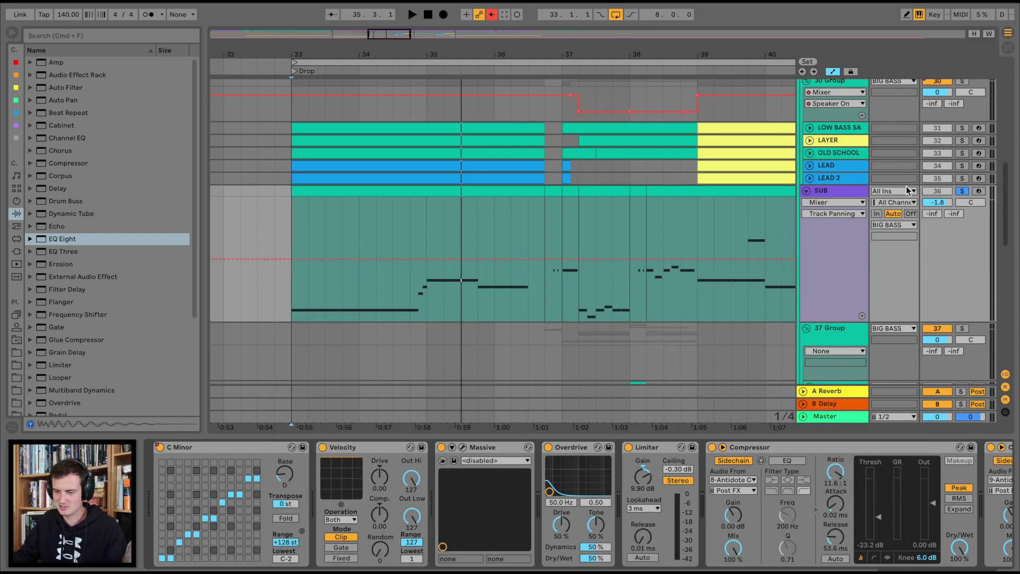
Step: Play the soloed SUB from the Drop while viewing its Overdrive, Limiter, sidechained Compressors and MIDI notes
left_click(561, 502)
key("space")
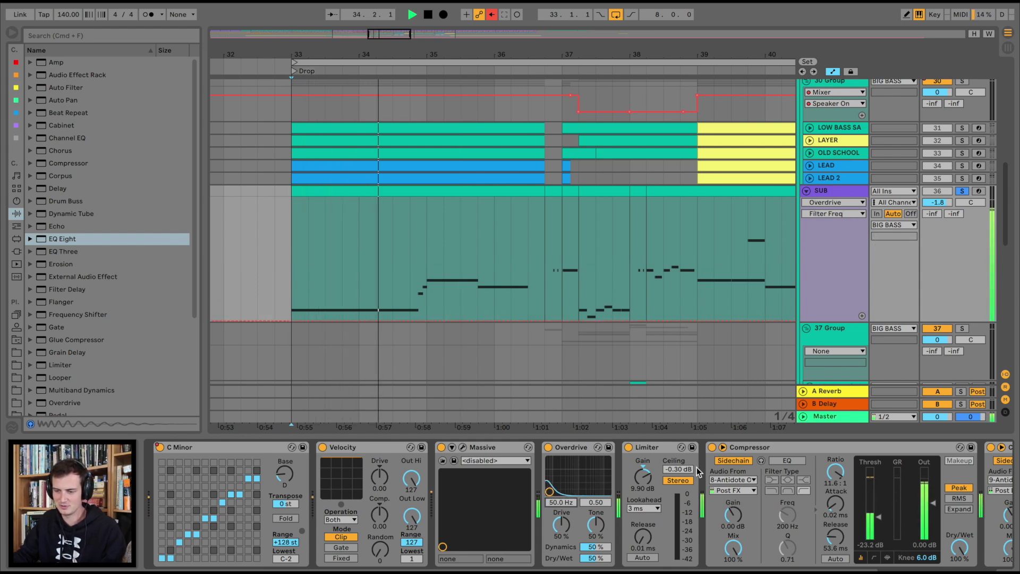
scroll(739, 496, "right", 5)
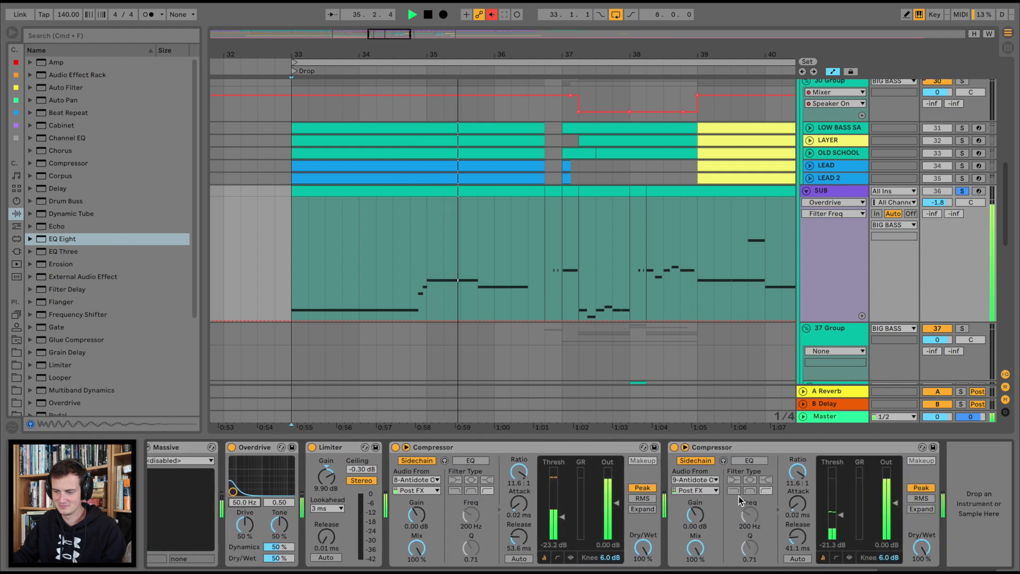
scroll(739, 496, "left", 5)
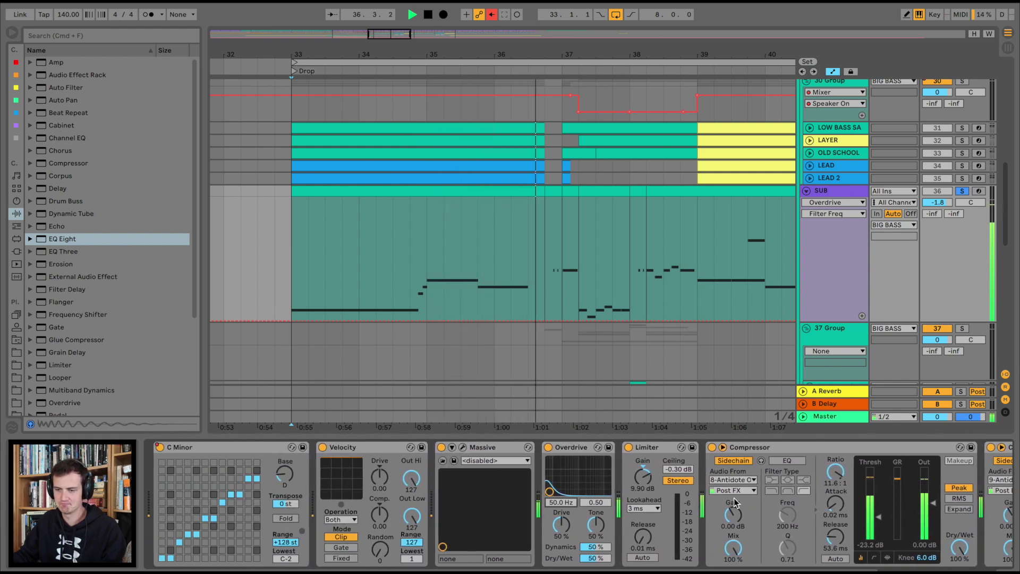
scroll(583, 49, "down", 4)
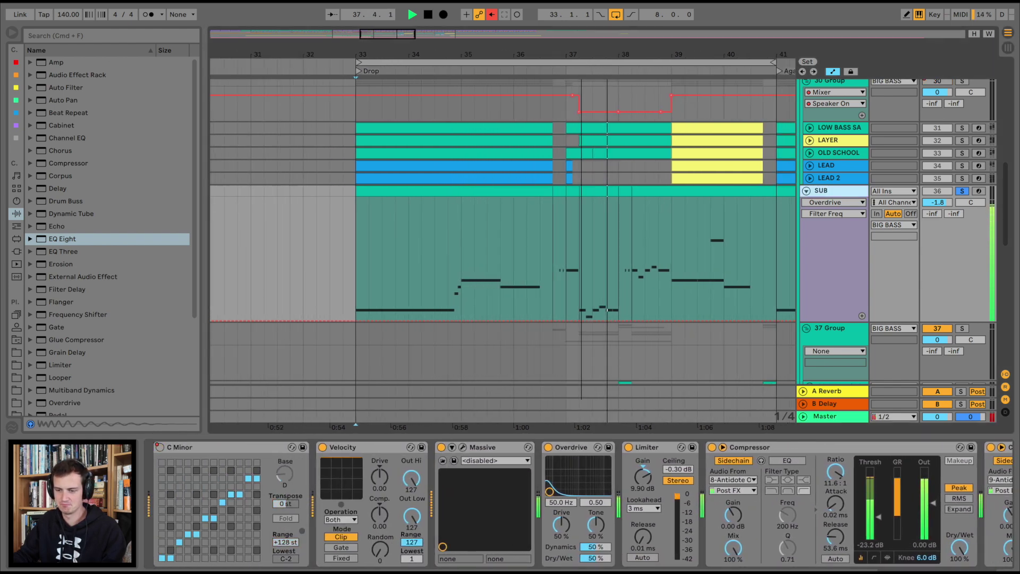
key("space")
Step: Inspect the low bass saw's Massive envelope 1, check Filters 1 and 2 by toggling them, and close the synth window
mouse_move(712, 55)
left_mouse_down()
mouse_move(668, 101)
mouse_move(726, 57)
left_mouse_up()
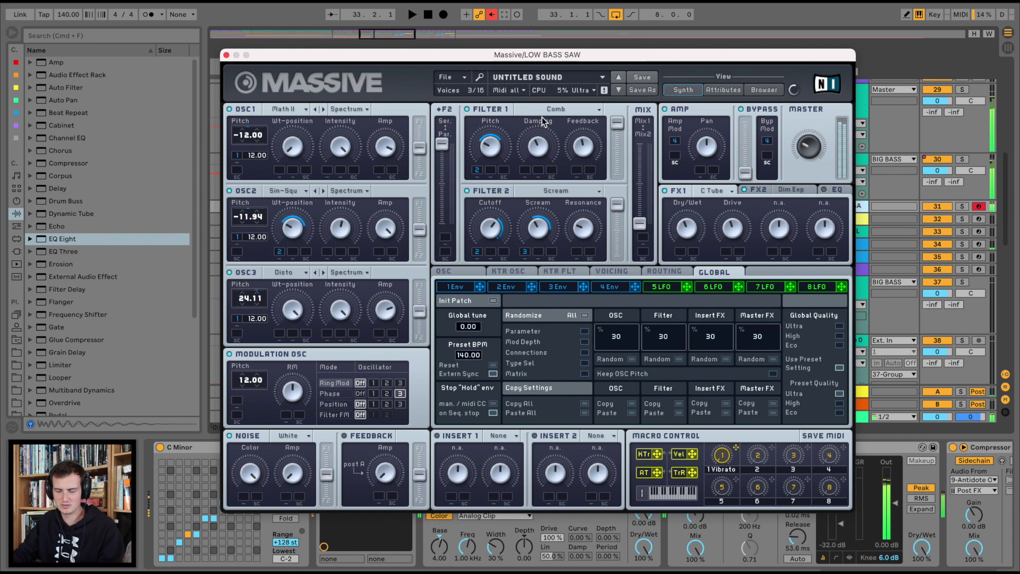
left_click(454, 286)
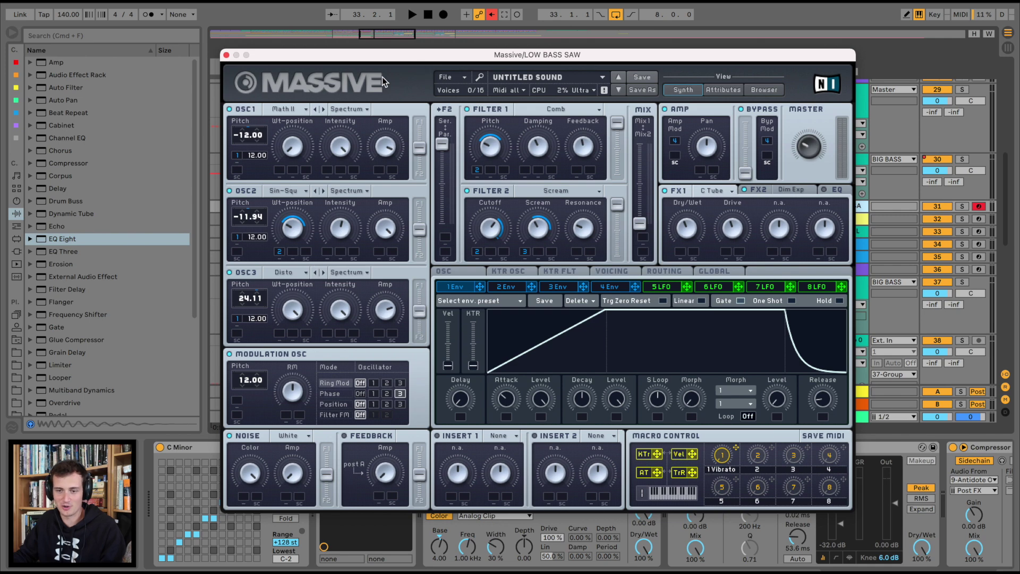
left_click(468, 109)
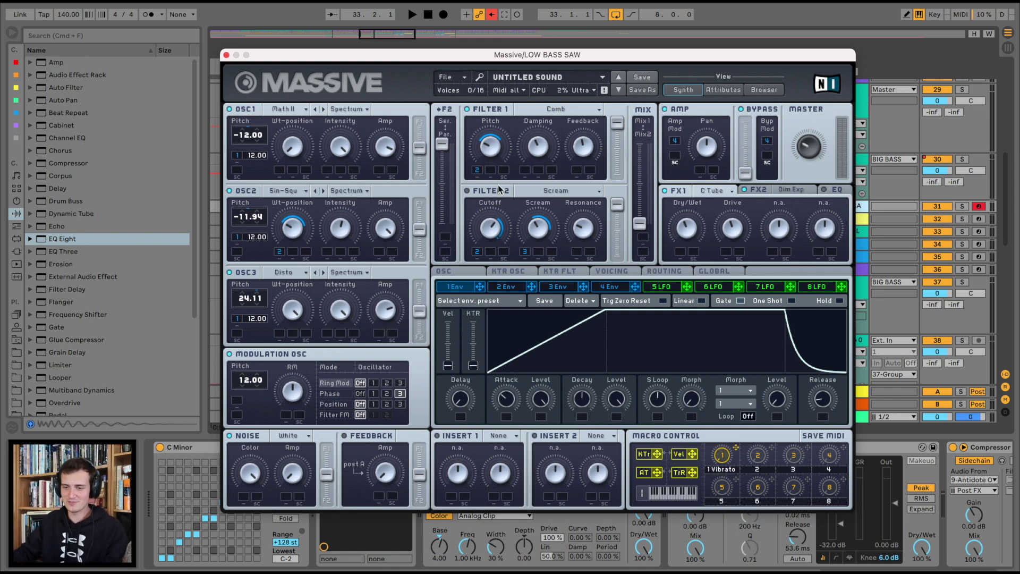
left_click(471, 191)
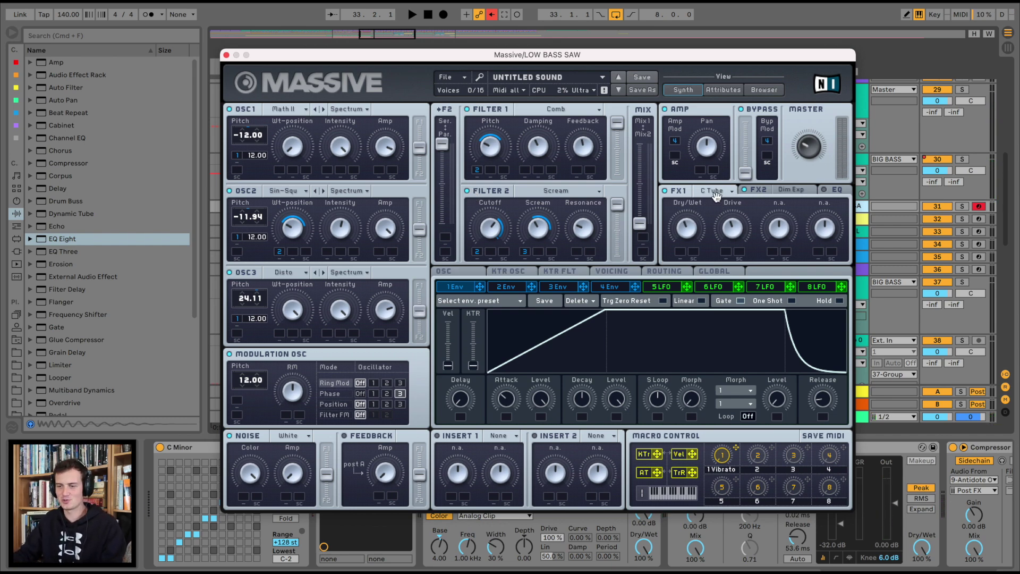
left_click(227, 55)
Step: Isolate LAYER and solo the first Massive chain in its Instrument Rack, inspect its synth settings, and close the synth window
left_click(979, 219)
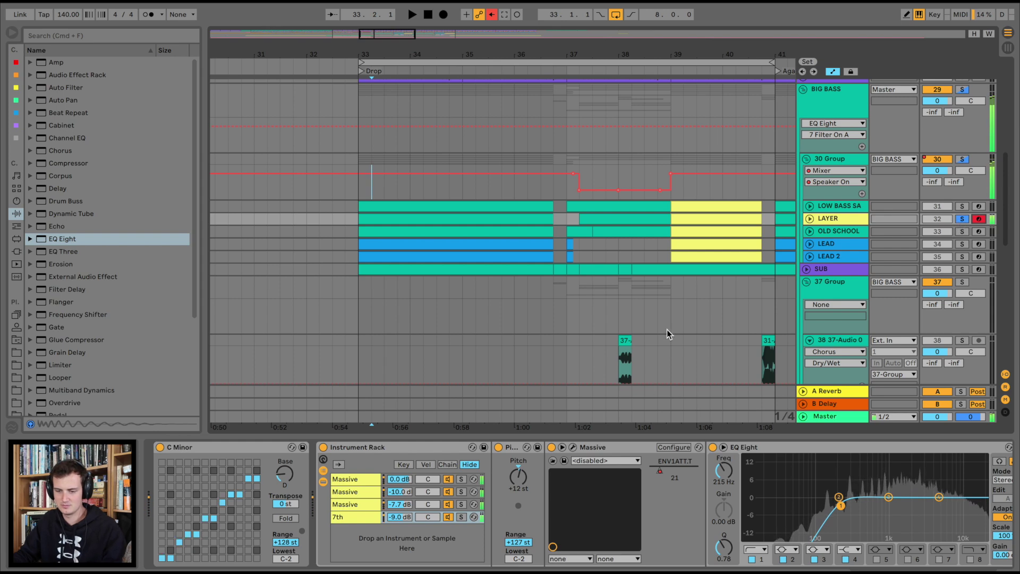
left_click(461, 479)
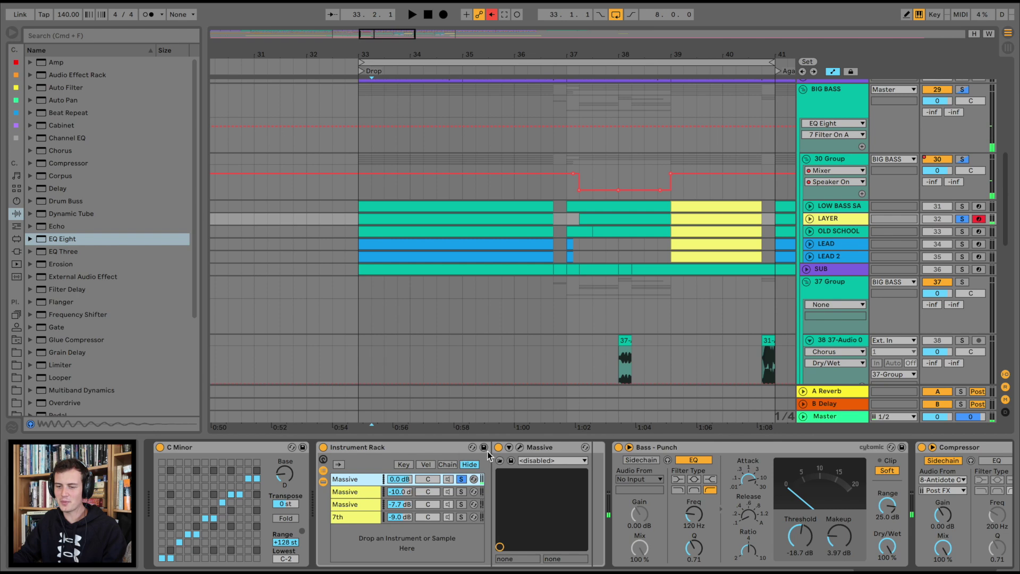
left_click(520, 450)
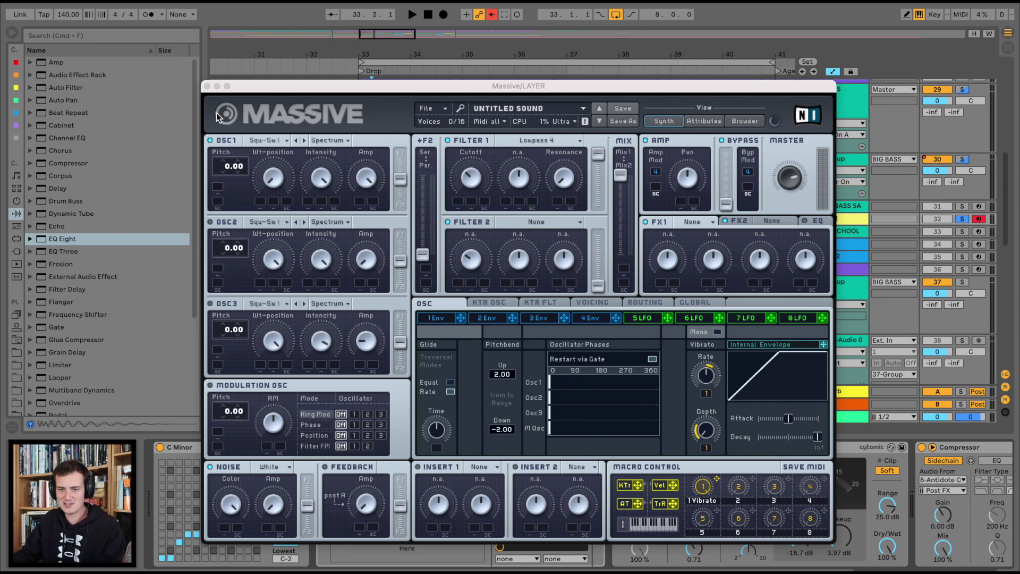
left_click(205, 85)
Step: Solo the second Massive chain in LAYER's rack, inspect its oscillator pitches and effects in the synth, and close the window
left_click(382, 492)
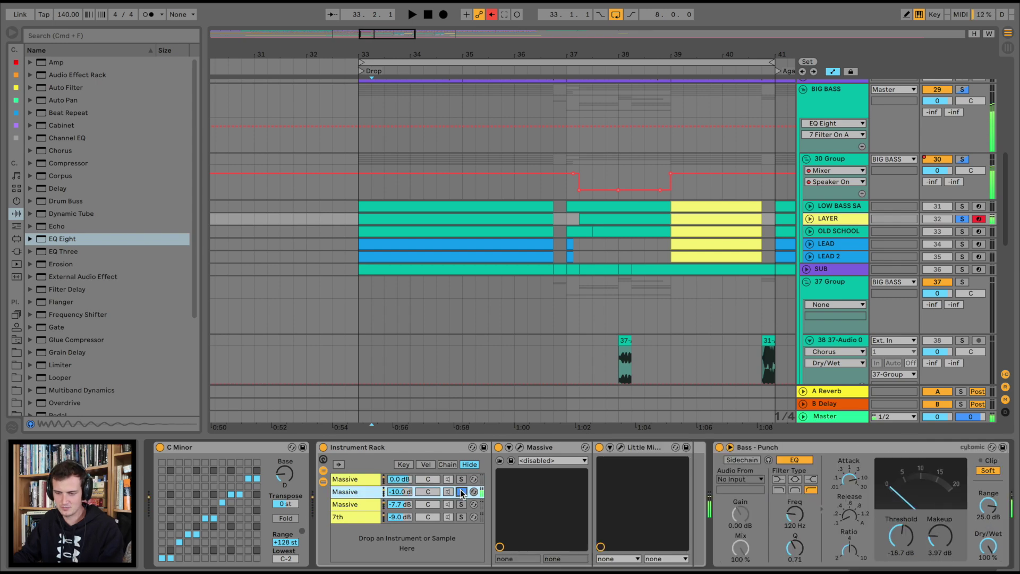
left_click(519, 446)
left_click_drag(218, 56, 511, 60)
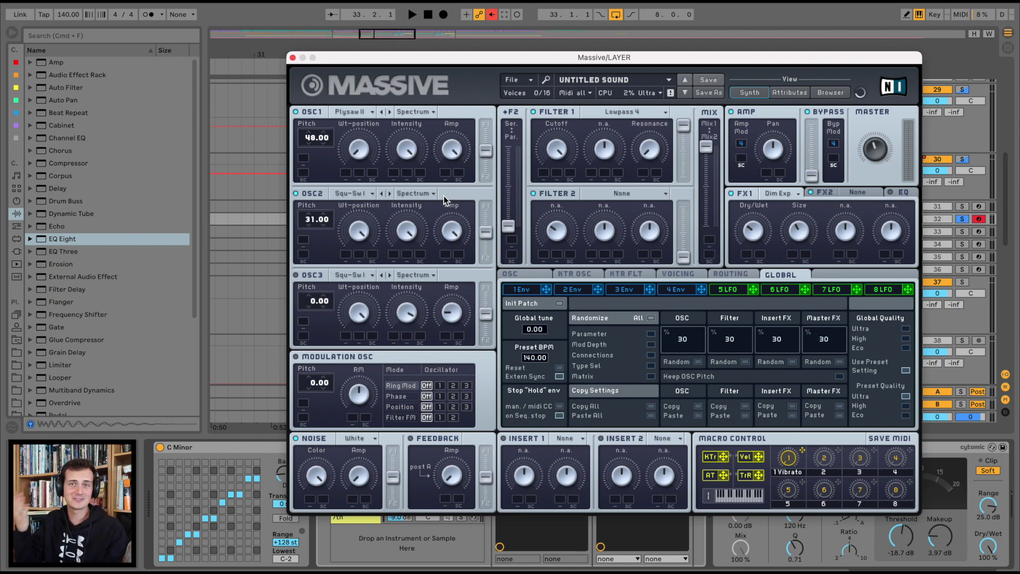
left_click_drag(316, 219, 314, 228)
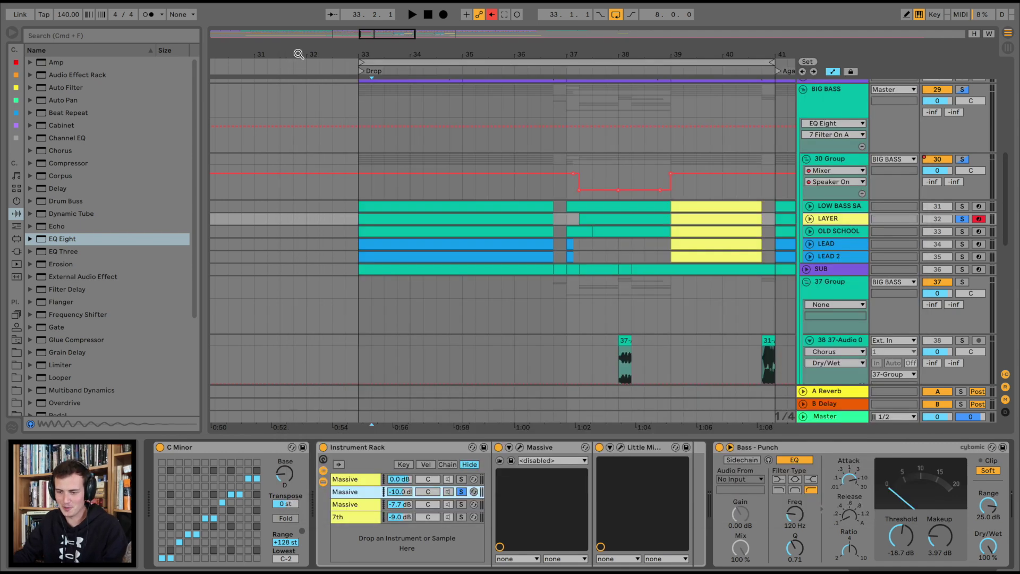
left_click(292, 58)
Step: Solo LAYER's third Massive chain, view its Little MicroShift and synth settings, and toggle the Insert 1 frequency shifter to compare
left_click(456, 505)
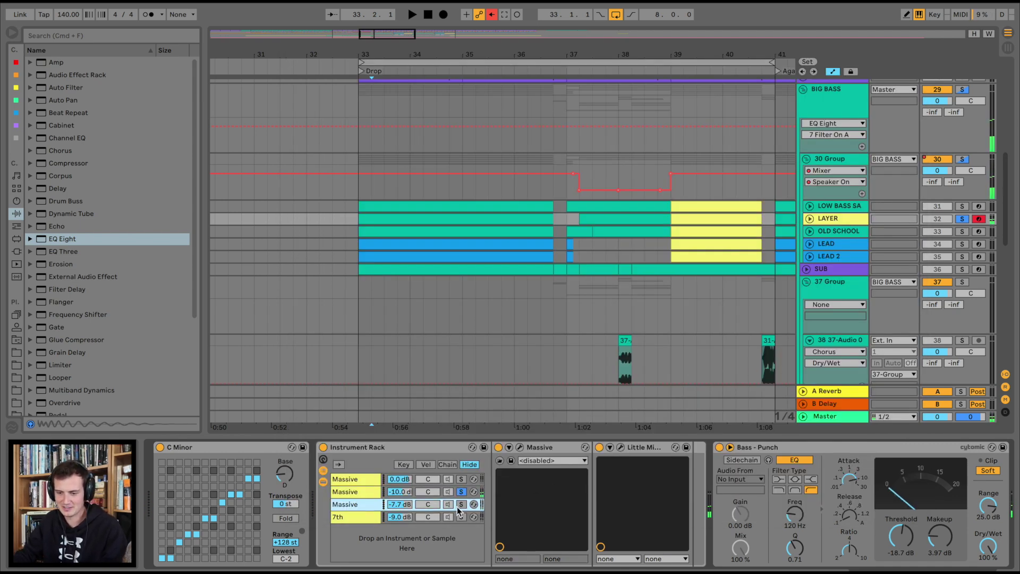
left_click(461, 505)
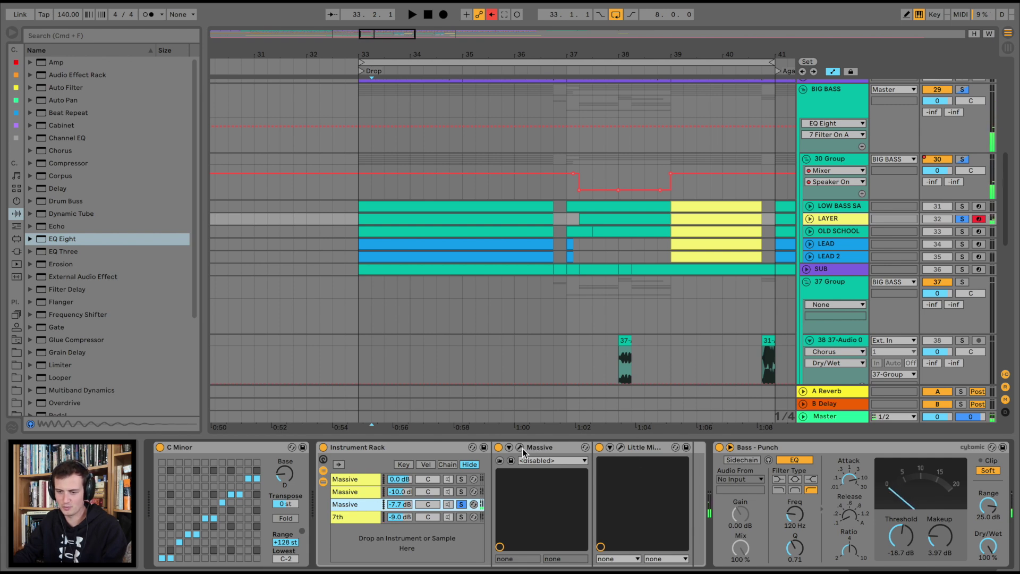
left_click(621, 447)
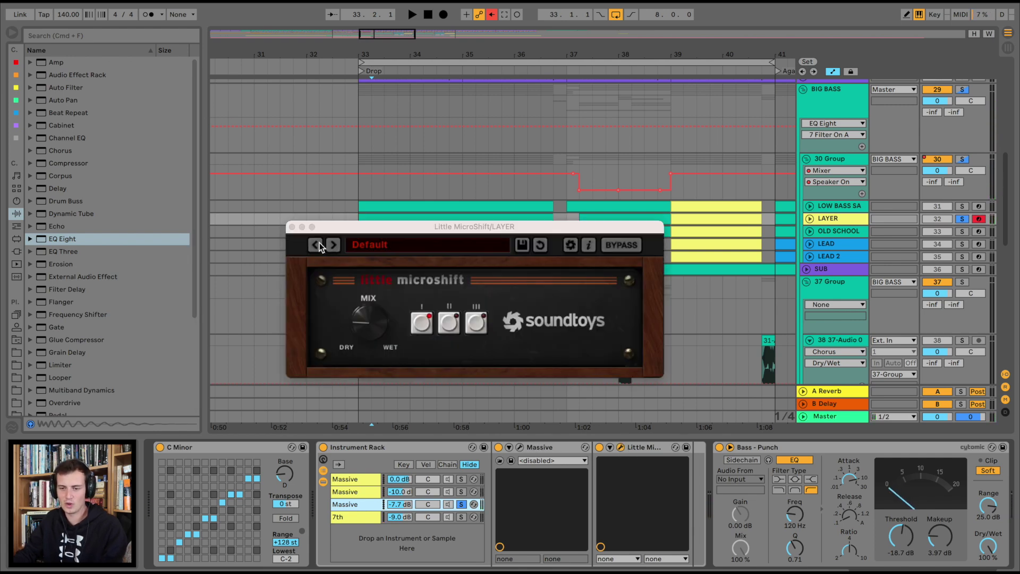
left_click(521, 448)
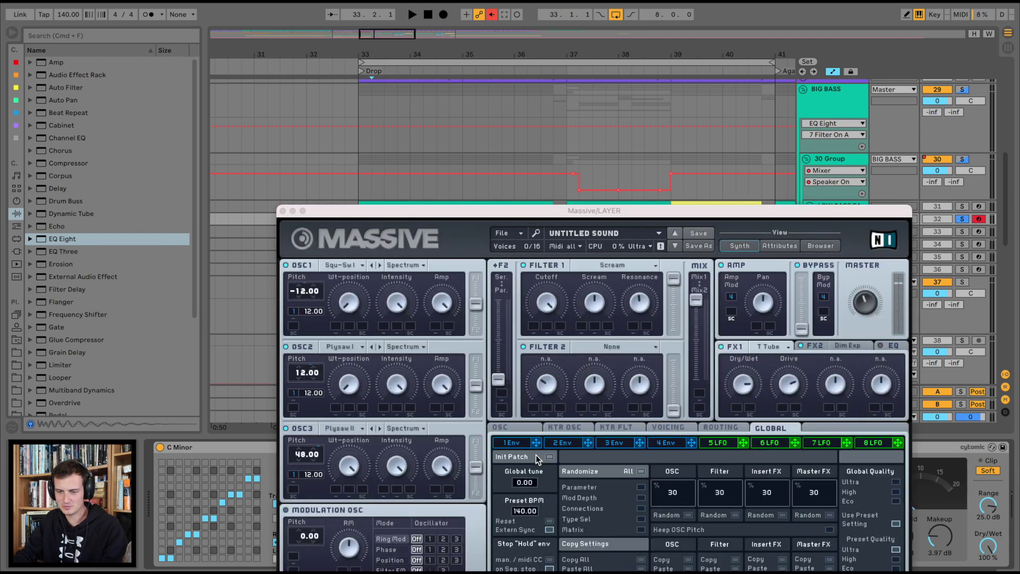
left_click_drag(465, 212, 420, 76)
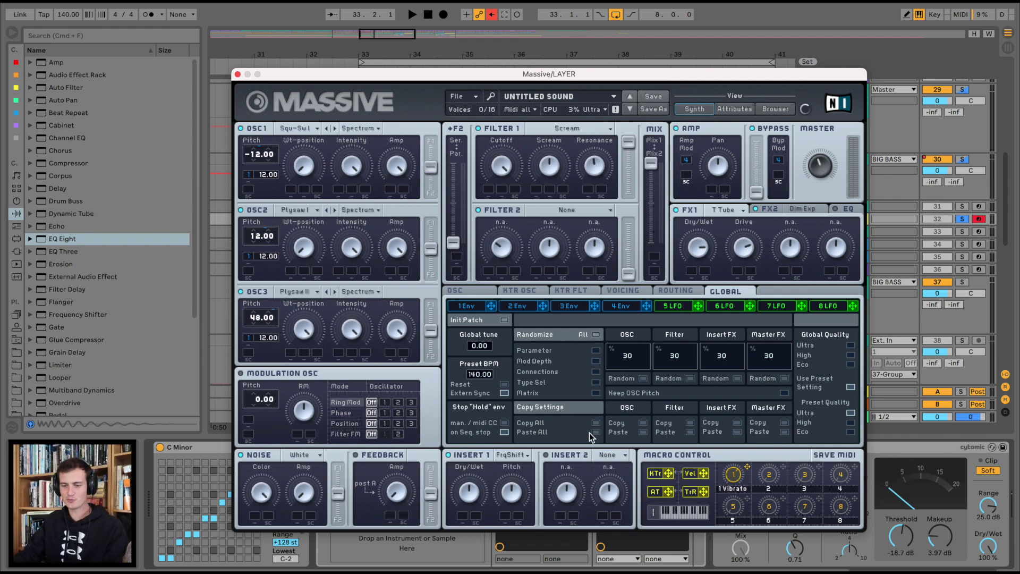
left_click(455, 455)
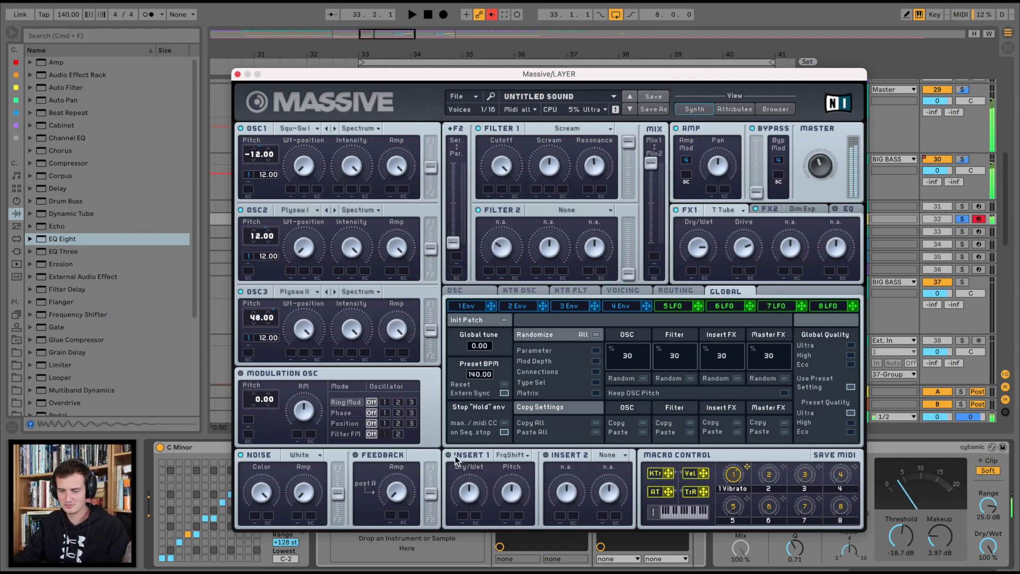
left_click(454, 456)
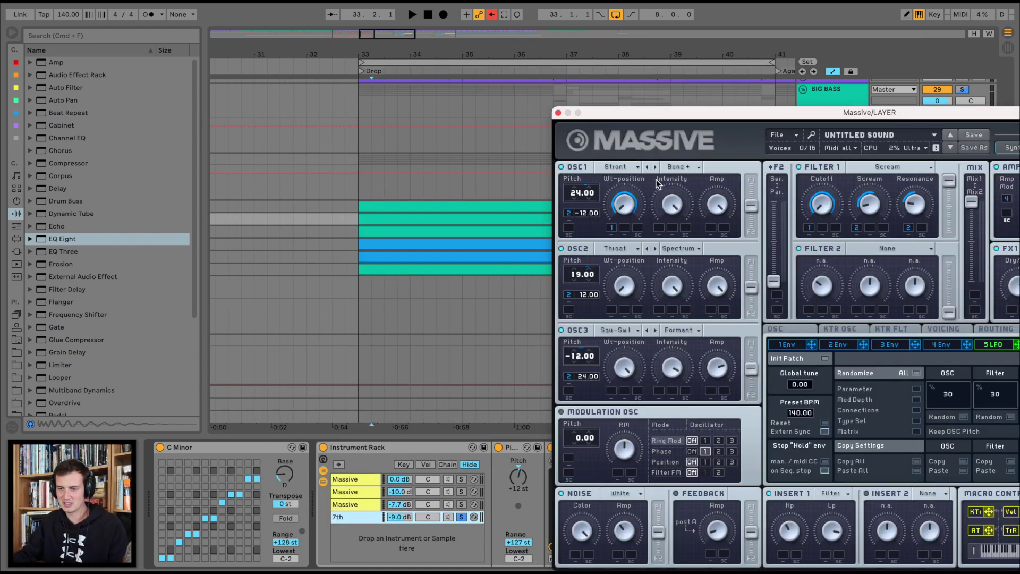
Step: Inspect the soloed 7th chain's Massive oscillator pitches, envelope 1 and LFO 5, and close the synth window
left_click_drag(766, 112, 514, 50)
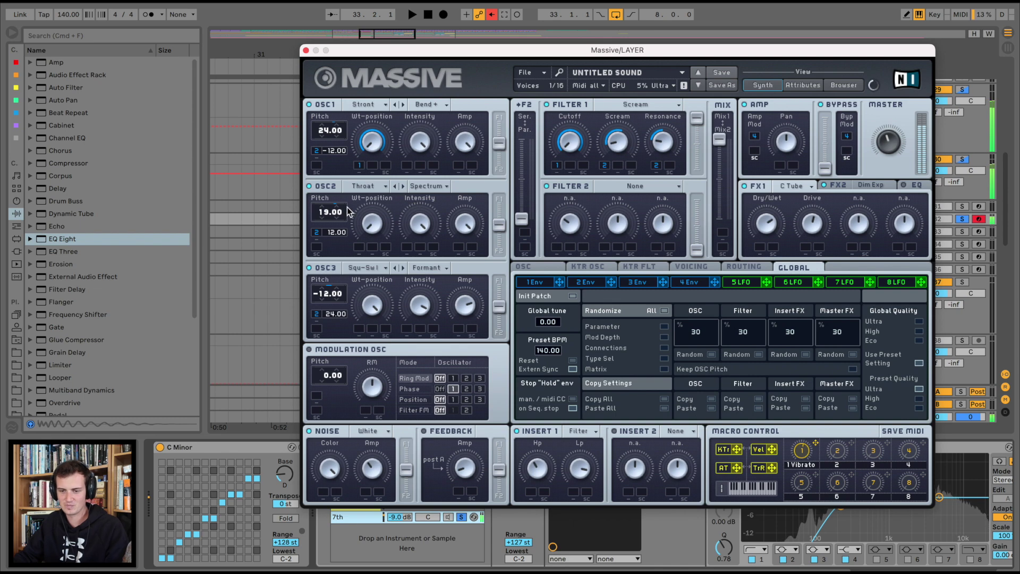
left_click_drag(328, 216, 325, 221)
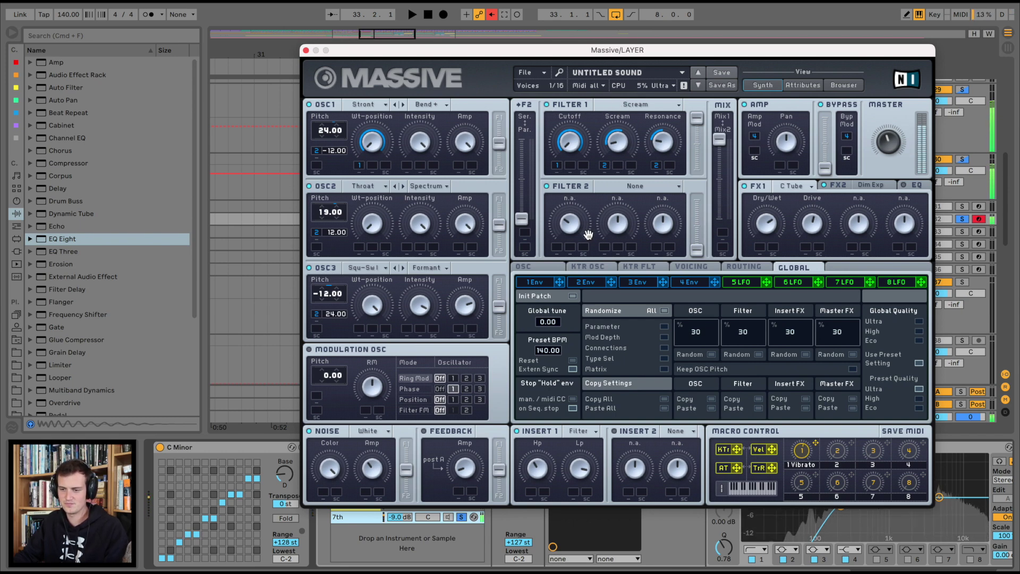
left_click(533, 284)
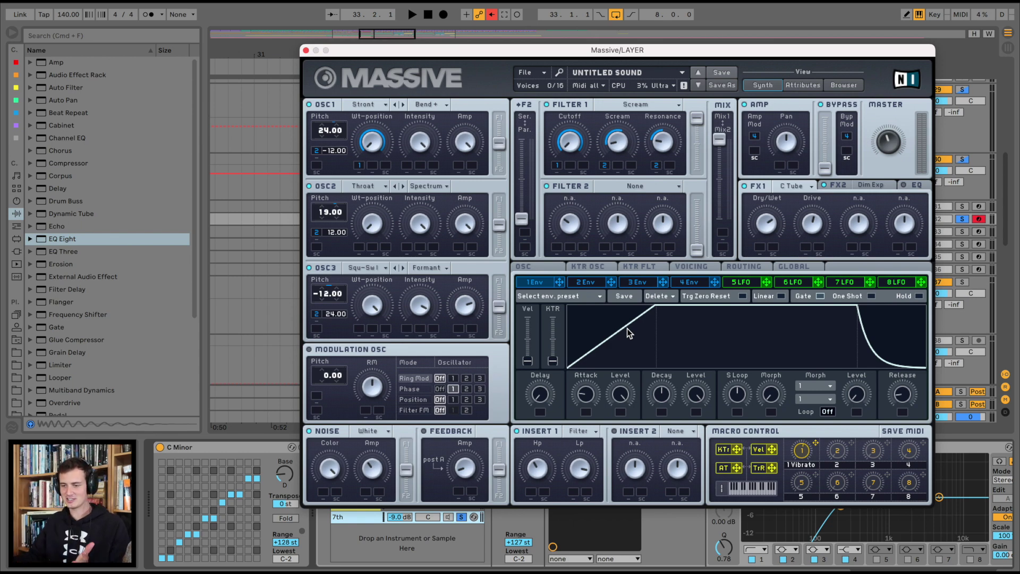
left_click(741, 282)
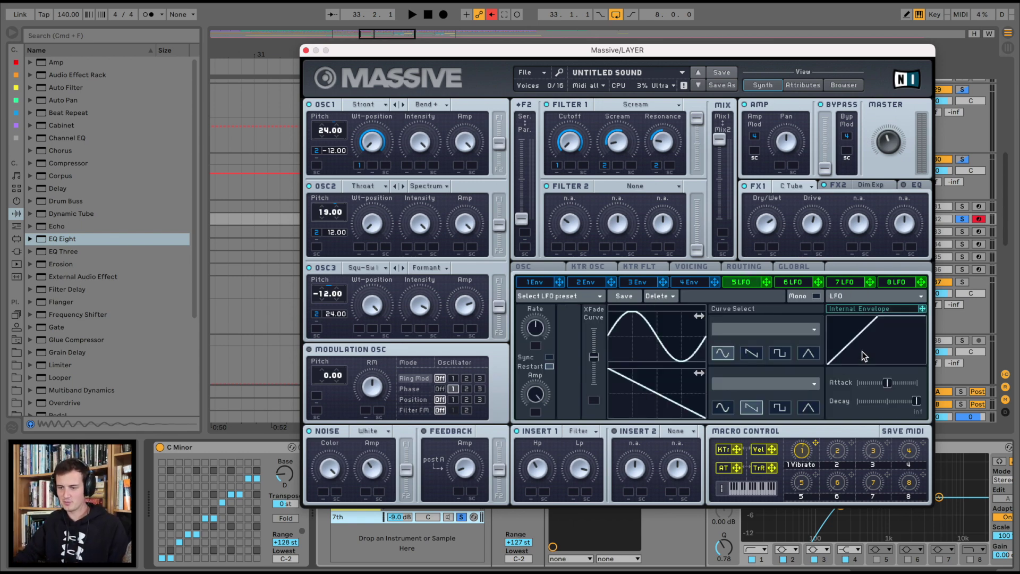
left_click(536, 282)
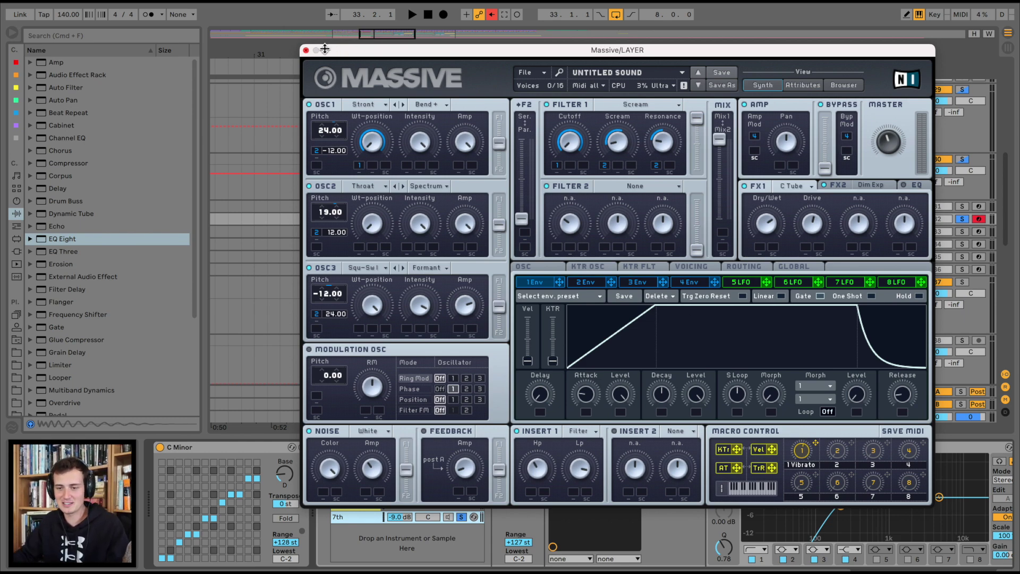
left_click(305, 50)
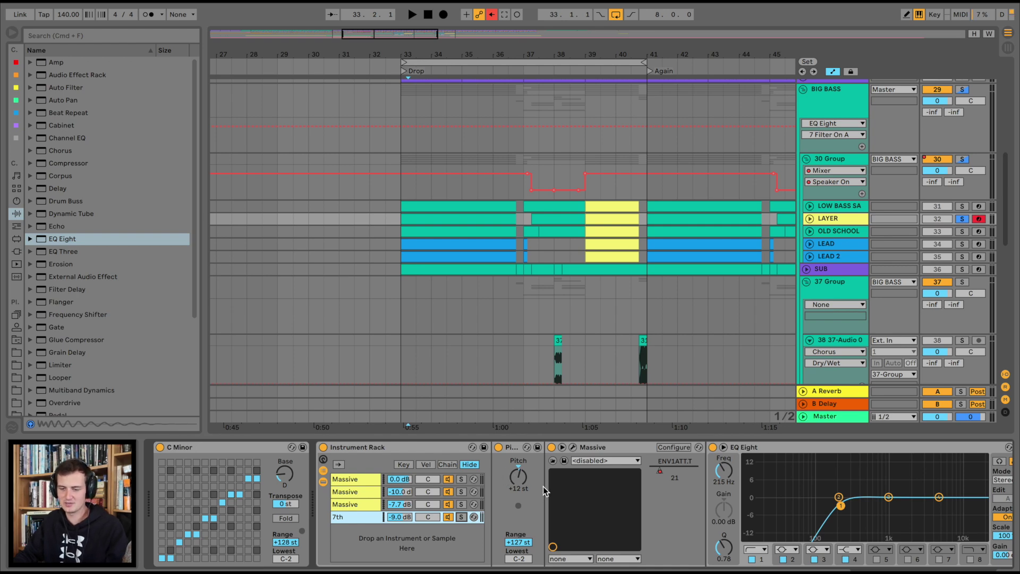
Step: Play a note through LAYER with all four rack chains sounding together and look along its device chain
key("f")
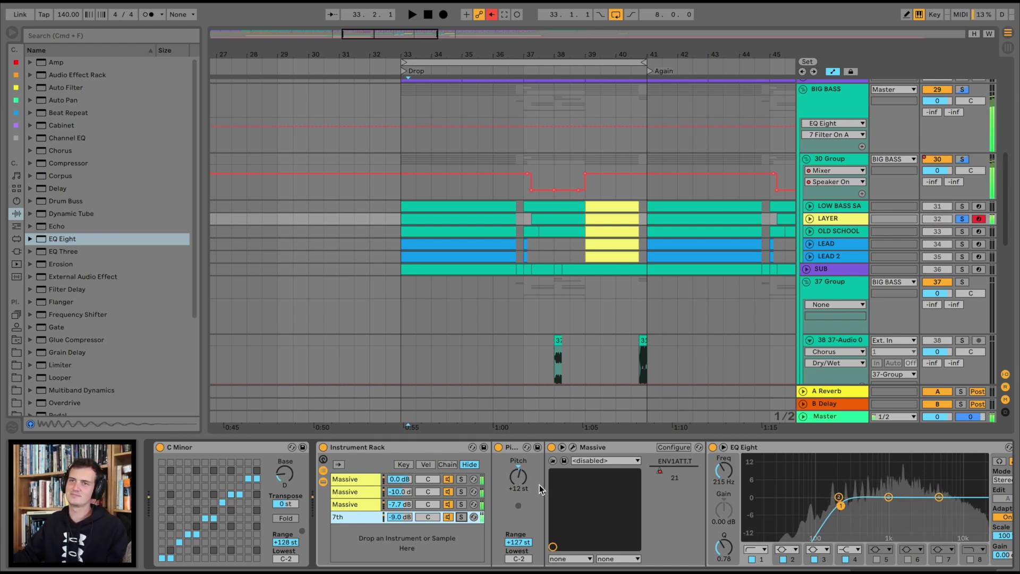
scroll(539, 484, "right", 5)
scroll(550, 486, "right", 5)
scroll(549, 485, "left", 10)
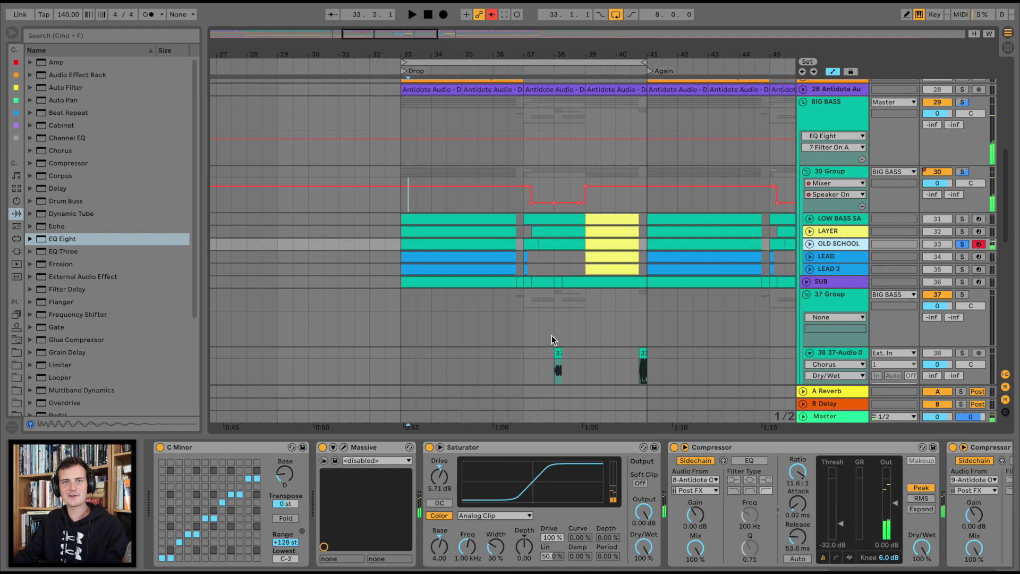
Step: Inspect OLD SCHOOL's Massive oscillators and filters, play a note, and toggle the Insert 1 frequency shifter to compare
left_click(342, 450)
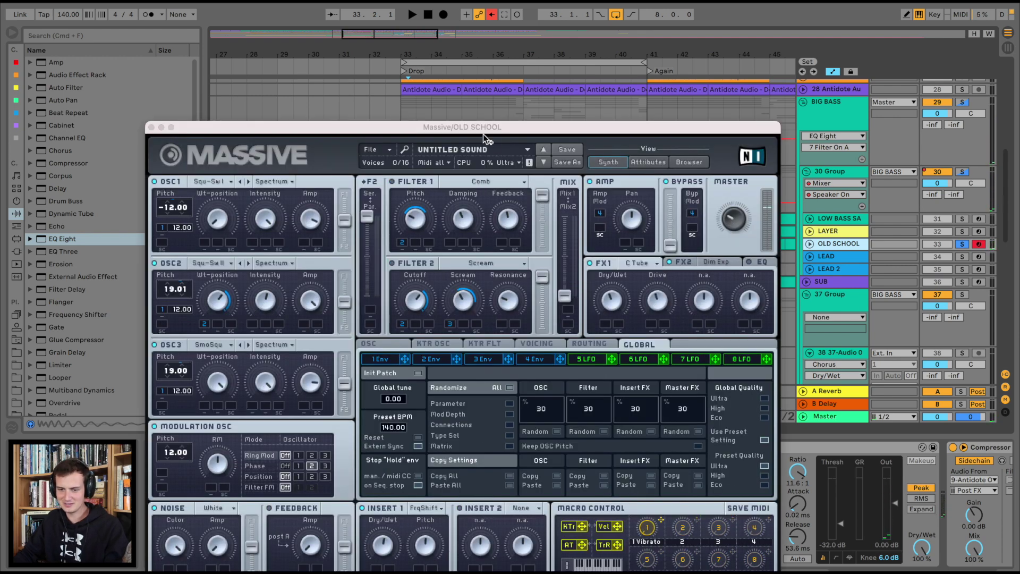
left_click_drag(349, 125, 435, 69)
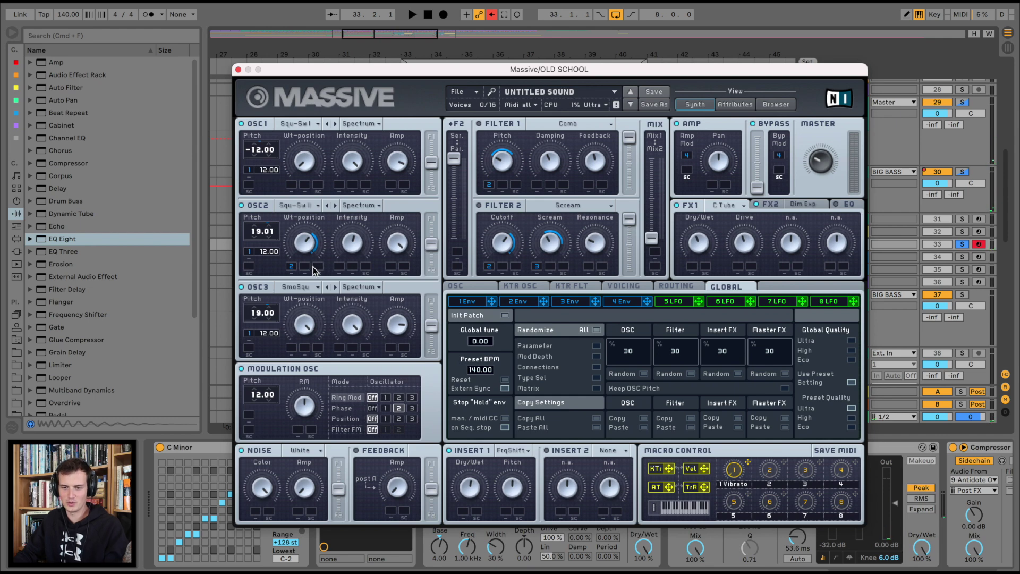
key("e")
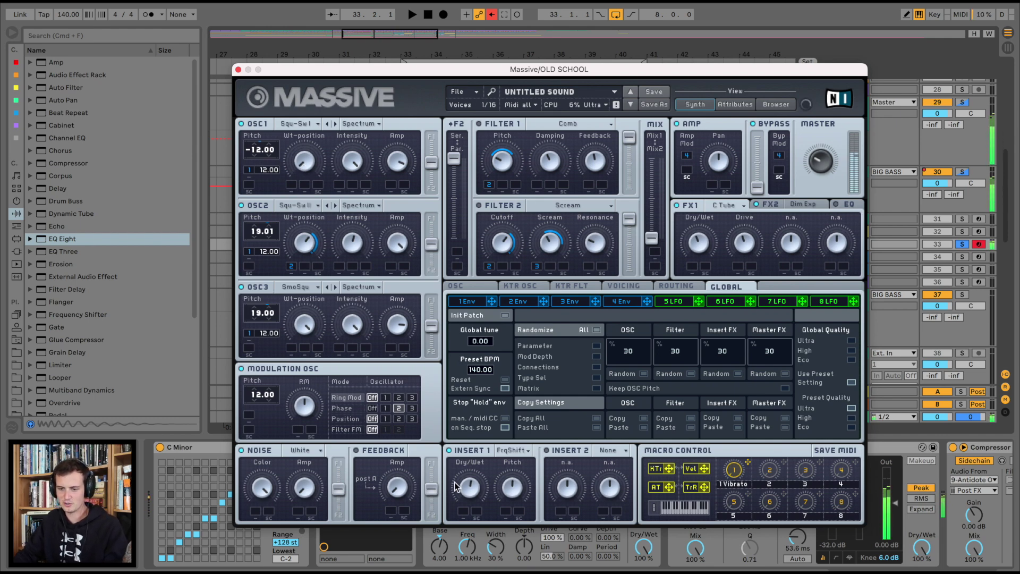
left_click(451, 449)
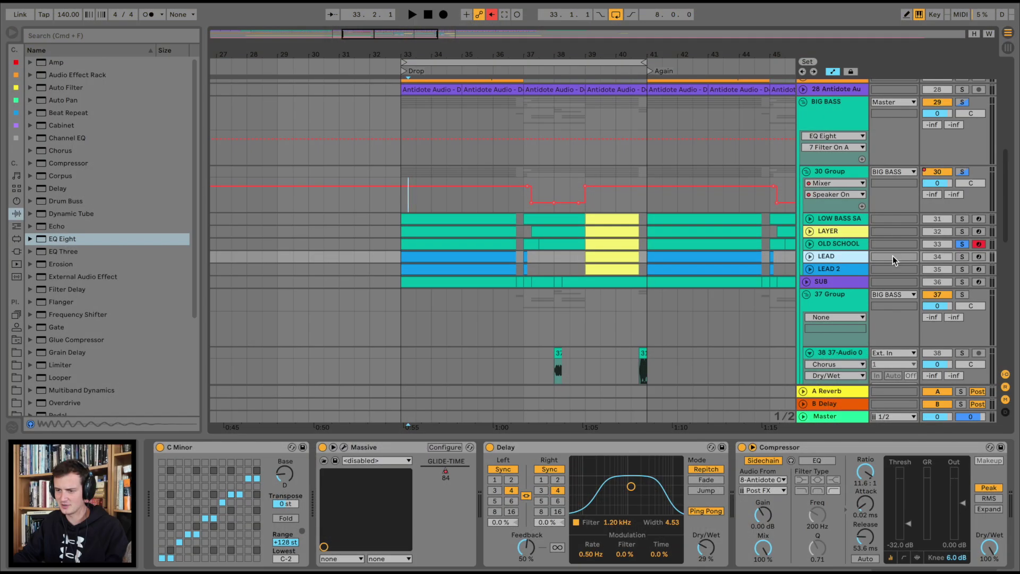
Step: Solo and arm LEAD on track 34, inspect its Massive synth settings while playing a note, and close the synth window
left_click(962, 257)
left_click(978, 256)
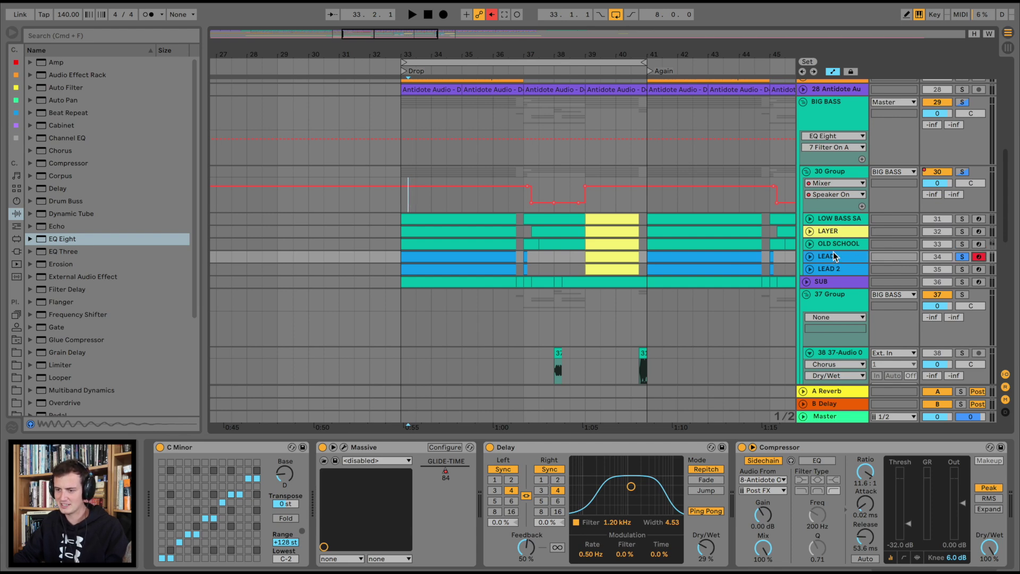
left_click(835, 256)
left_click(344, 448)
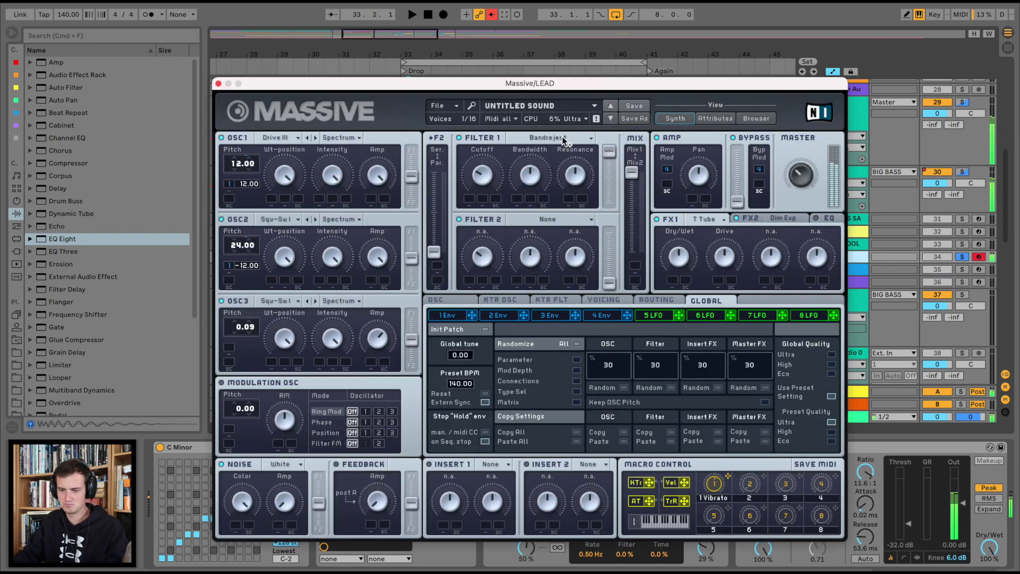
left_click(218, 83)
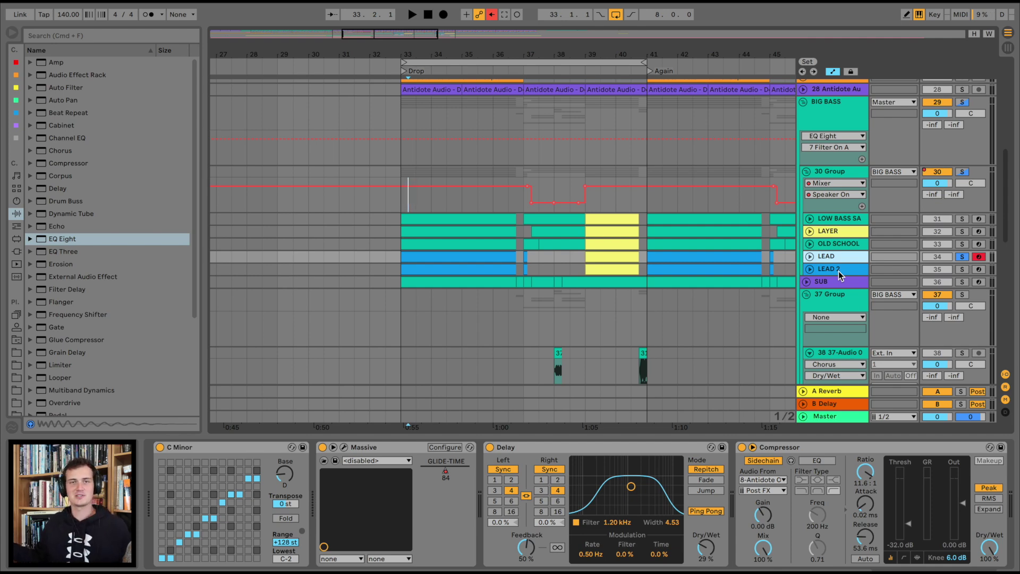
Step: Select LEAD 2, inspect its Massive synth settings, and close the synth window
left_click(838, 271)
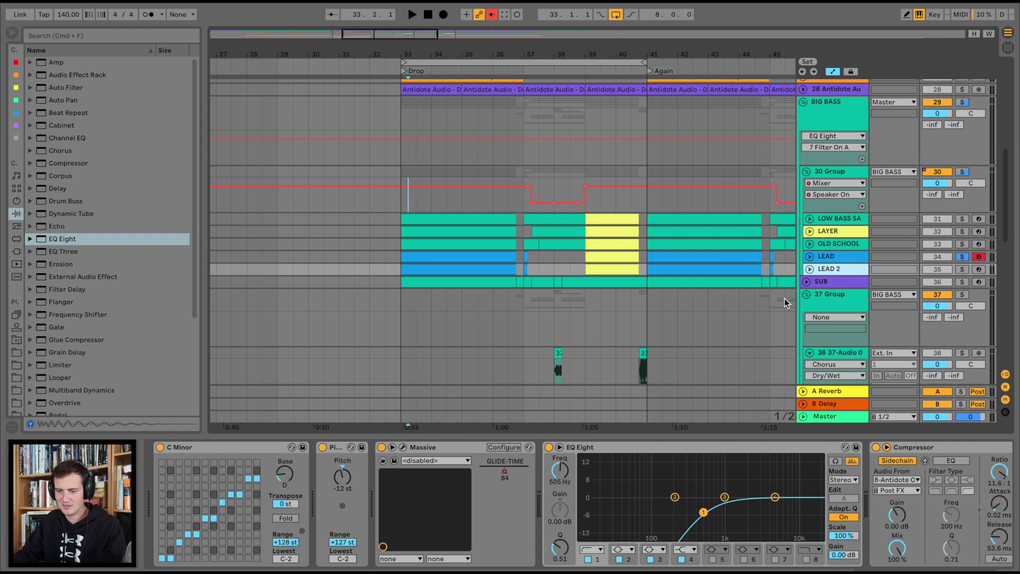
left_click(405, 449)
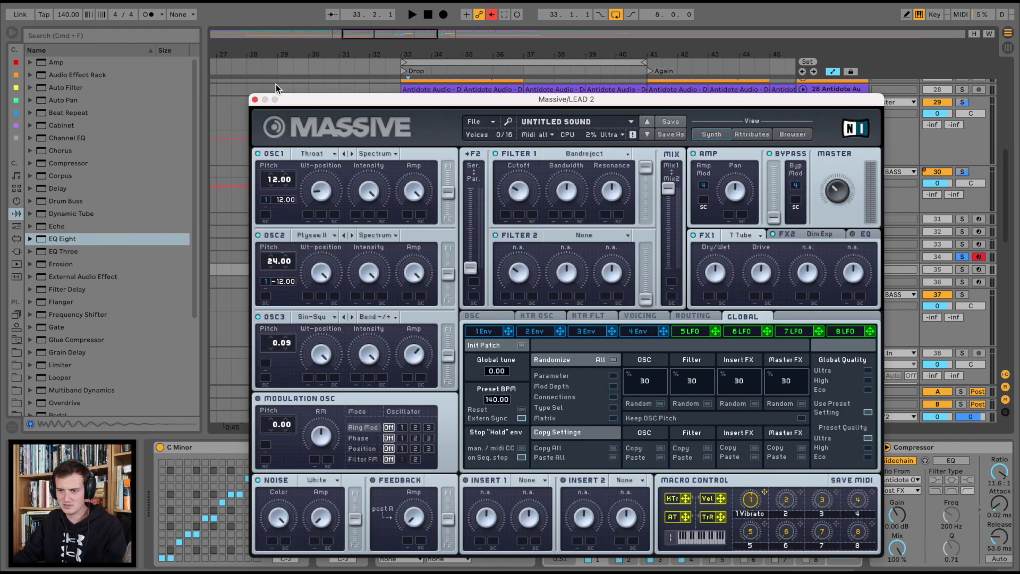
left_click(255, 100)
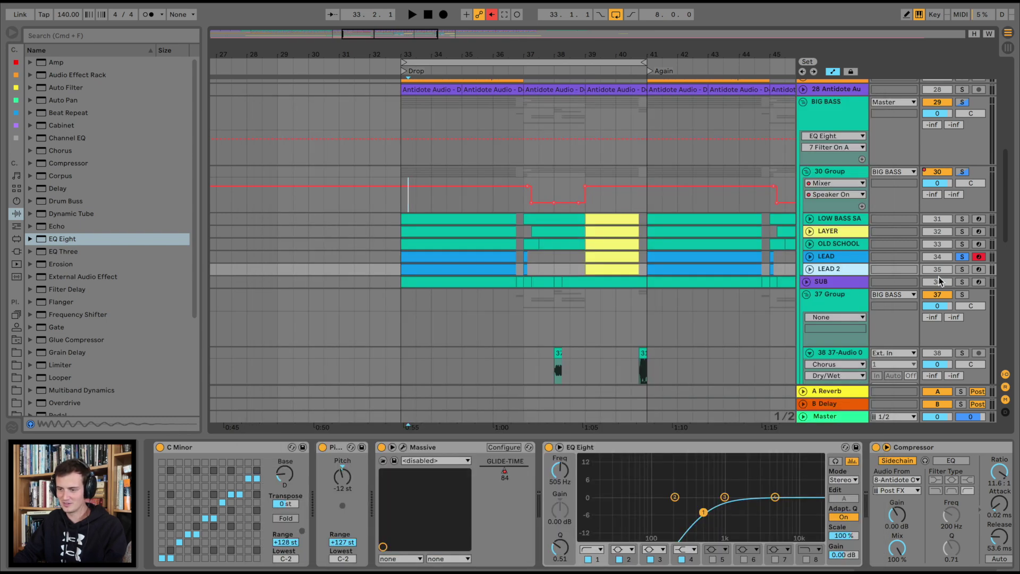
Step: Solo the whole BIG BASS group and play it from the Drop at bar 33 while viewing its tracks
left_click(962, 270)
left_click(961, 283)
scroll(752, 265, "down", 3)
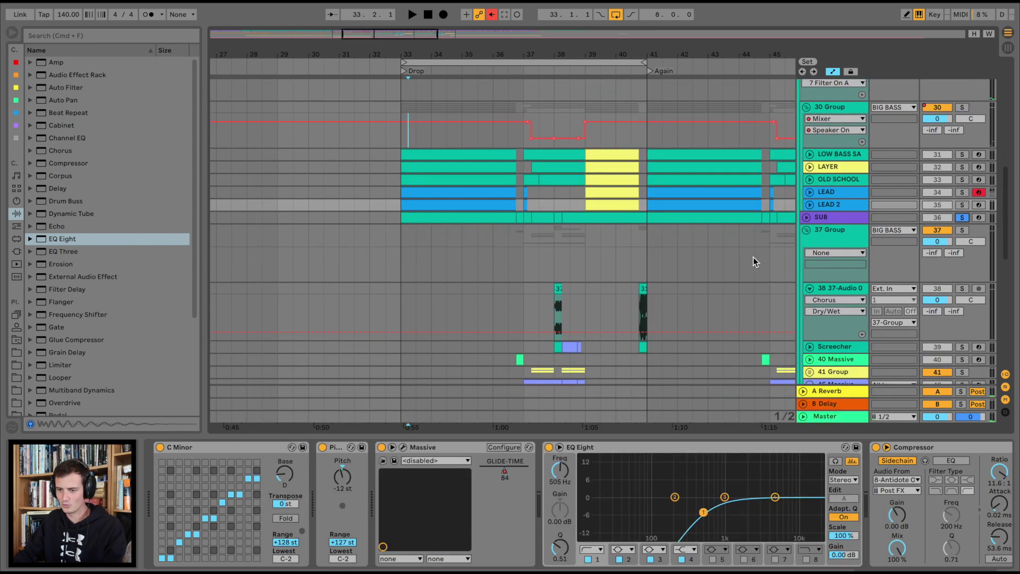
scroll(709, 220, "right", 2)
scroll(727, 213, "up", 4)
left_click(962, 124)
key("space")
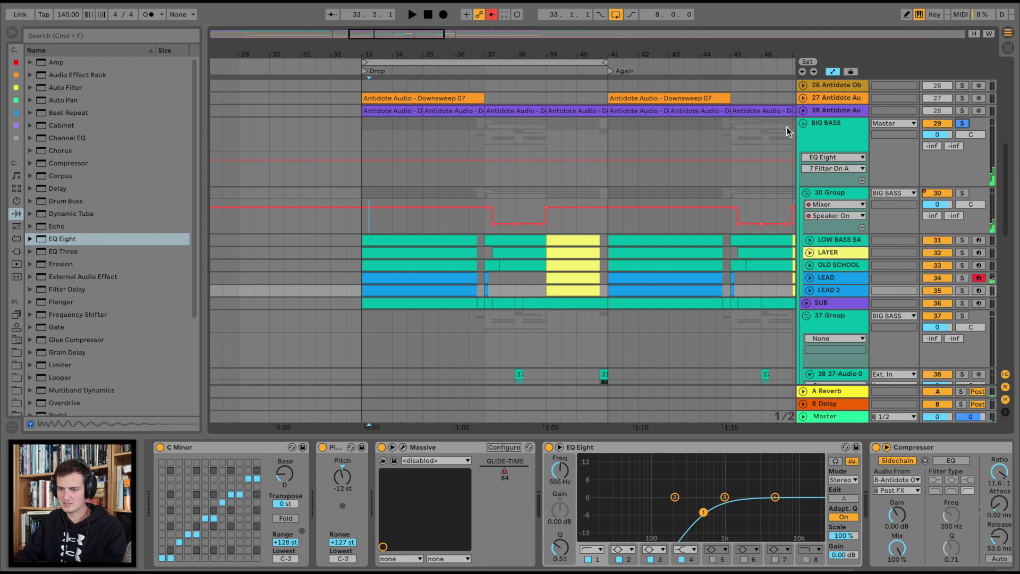
left_click(365, 174)
scroll(478, 196, "down", 2)
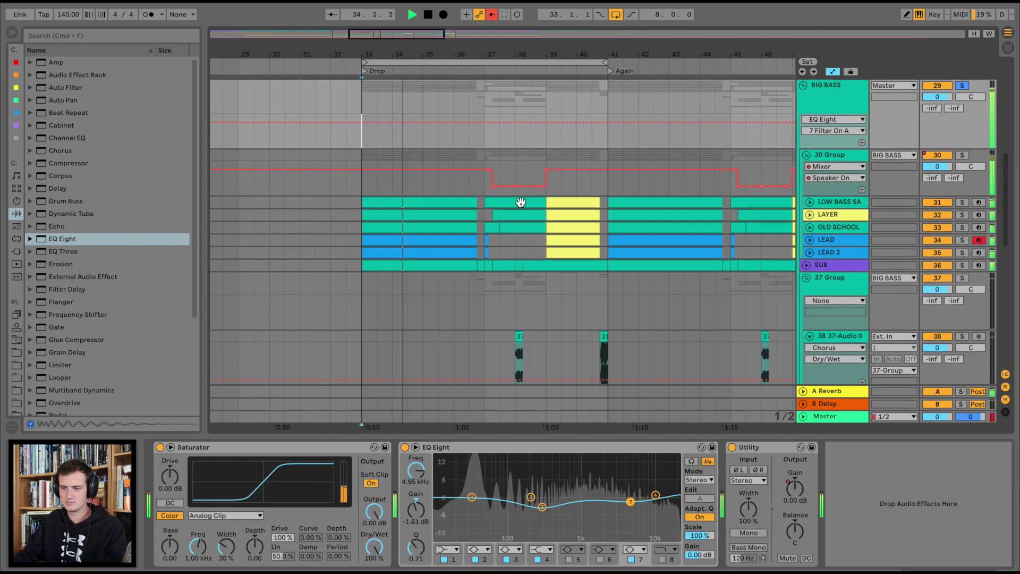
scroll(677, 243, "down", 8)
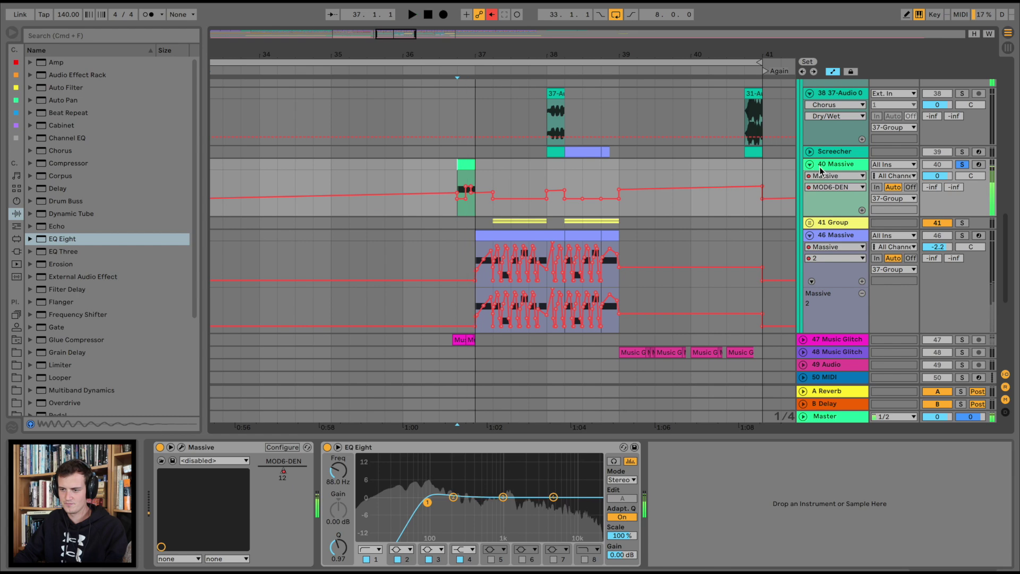
Step: Collapse track 40 Massive, then solo 46 Massive and play it from bar 37 while viewing its effect chain
left_click(810, 165)
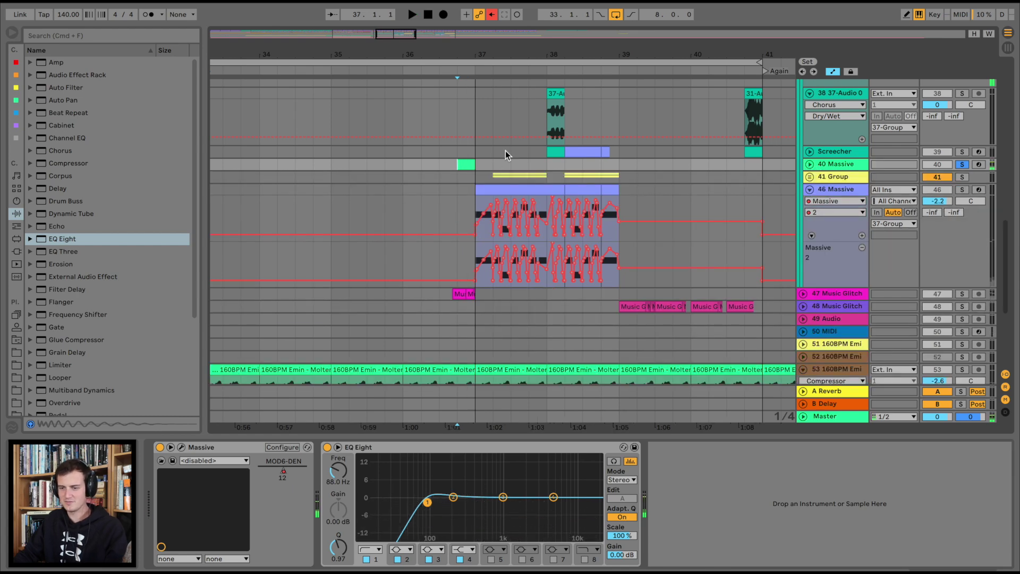
left_click(832, 190)
key("s")
left_click(519, 186)
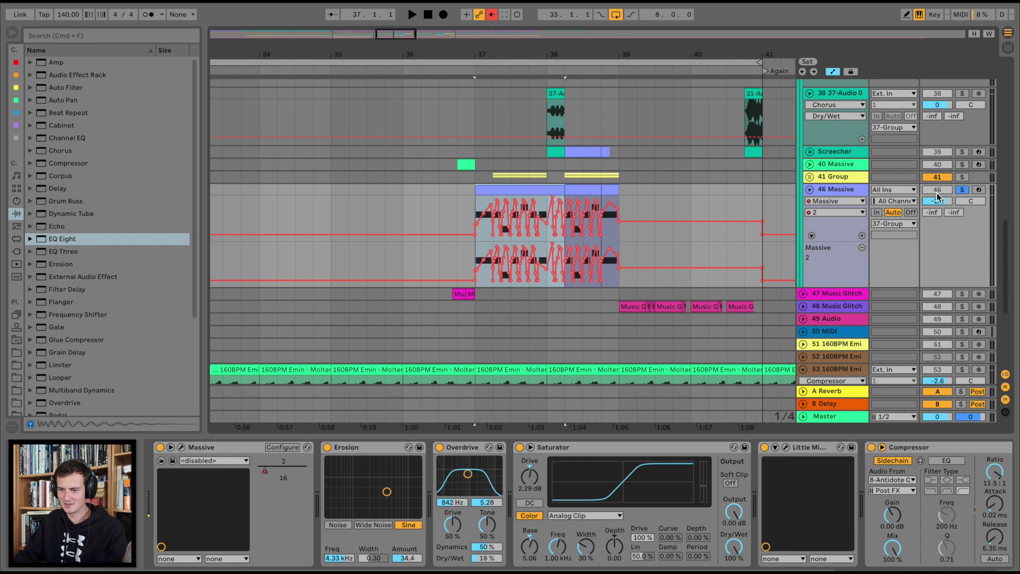
key("space")
scroll(765, 514, "right", 5)
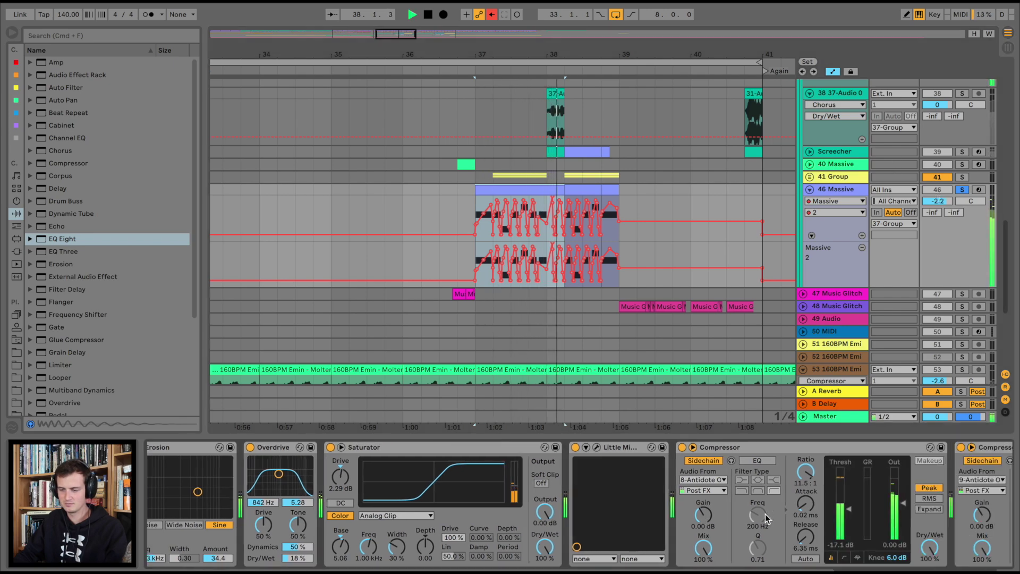
scroll(766, 510, "right", 20)
key("space")
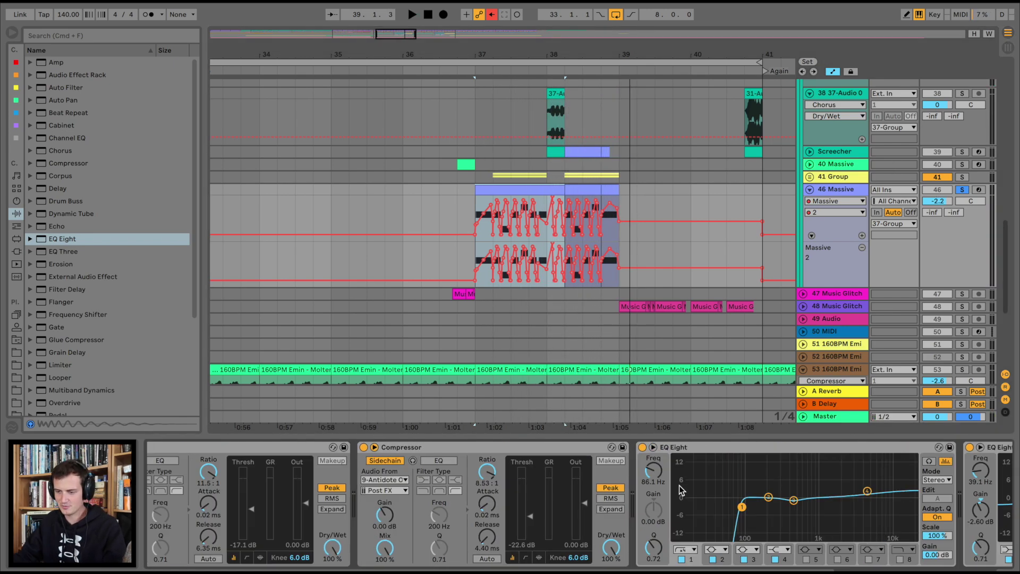
Step: Group all of 46 Massive's effects from Erosion onward into an Audio Effect Rack, switch them off and play the dry sound
left_click(827, 450)
scroll(827, 457, "left", 20)
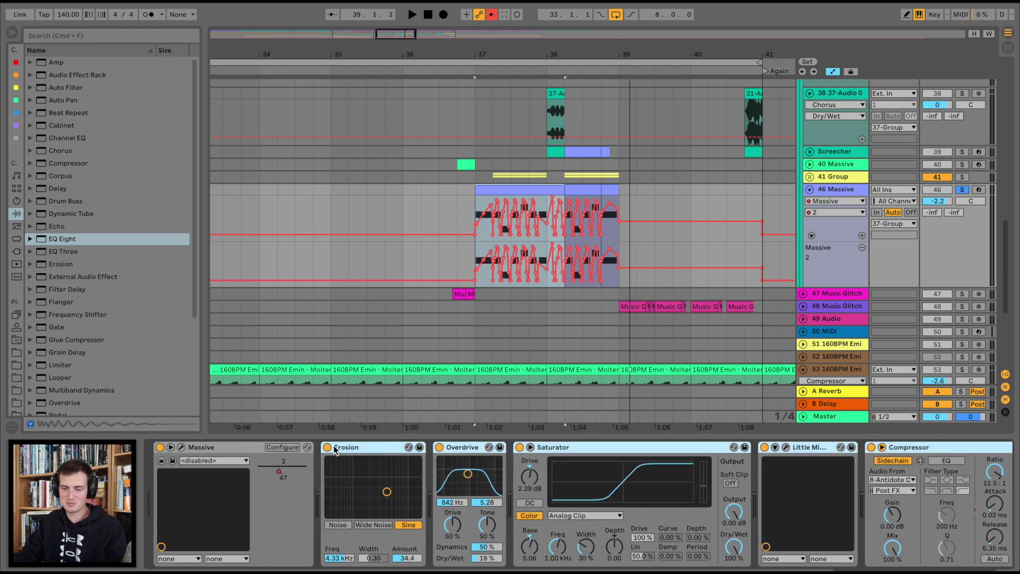
key("super+g")
key("space")
key("space")
Step: Open 46 Massive's synth window and toggle Filter 1 during playback from bar 37 to compare
left_click(182, 447)
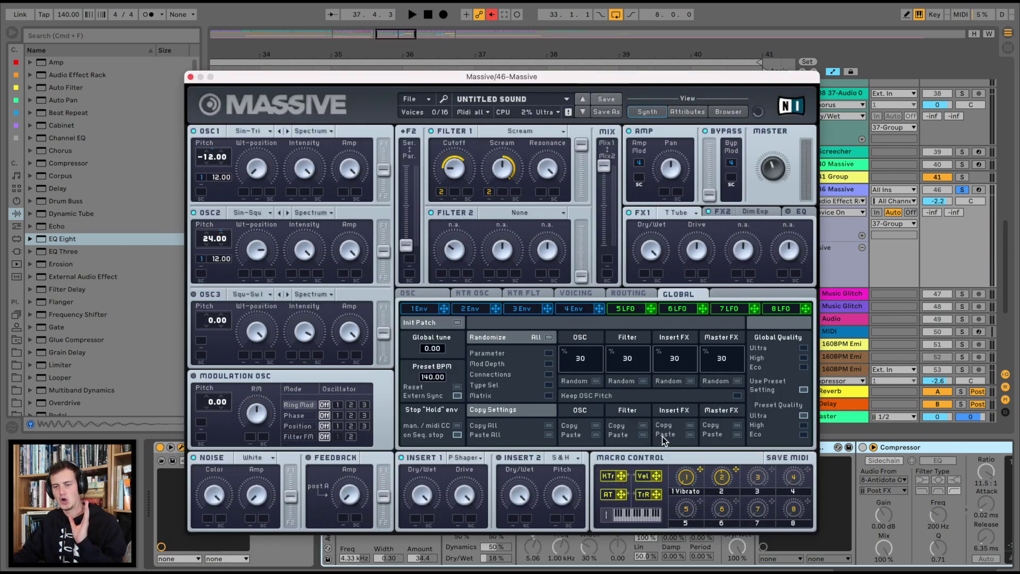
key("space")
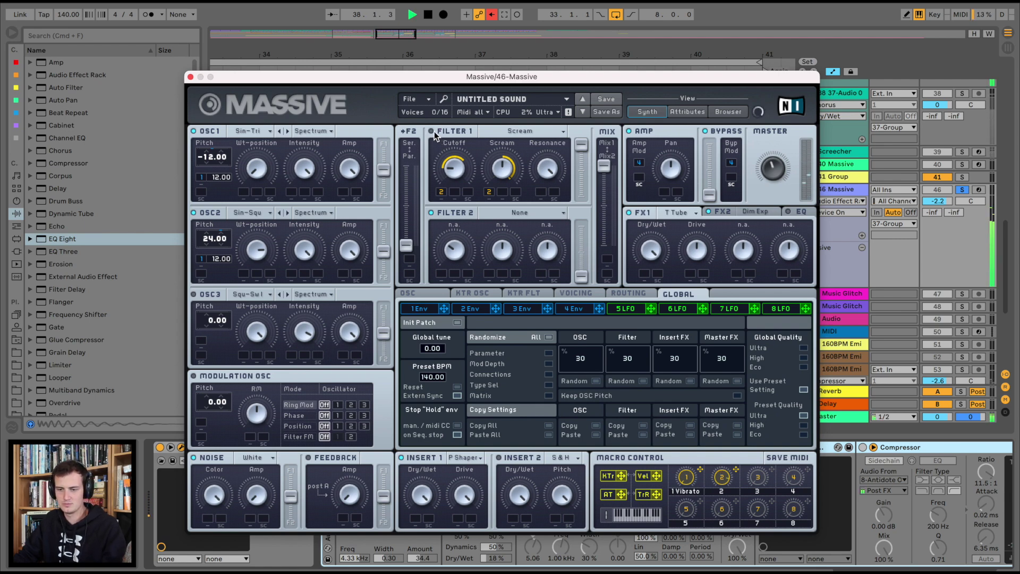
key("space")
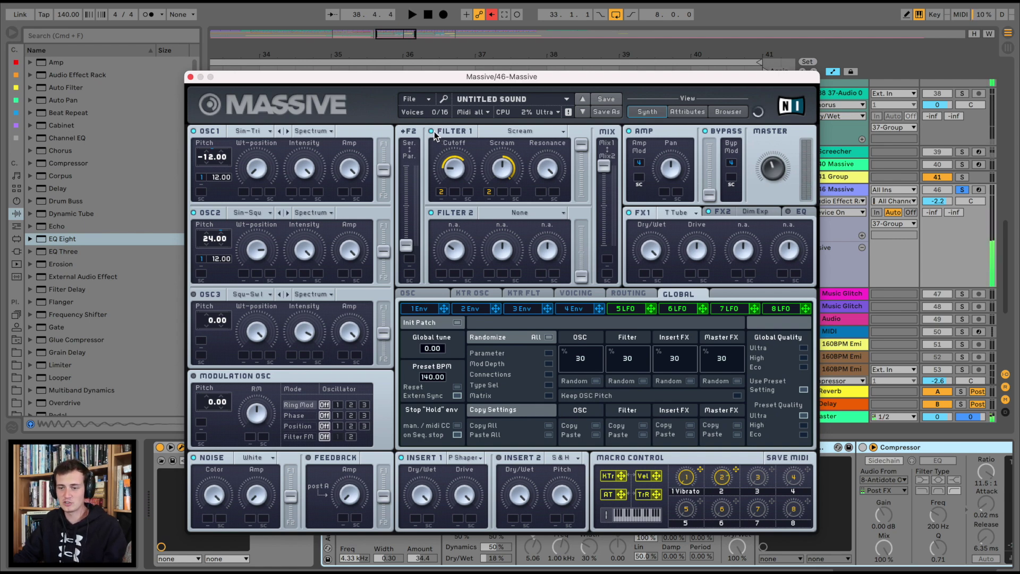
key("space")
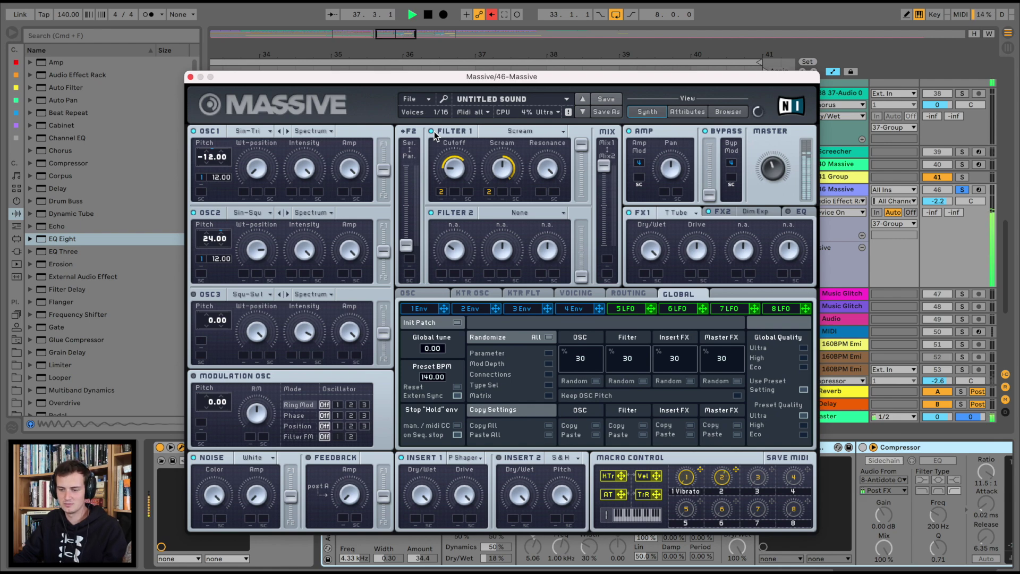
key("space")
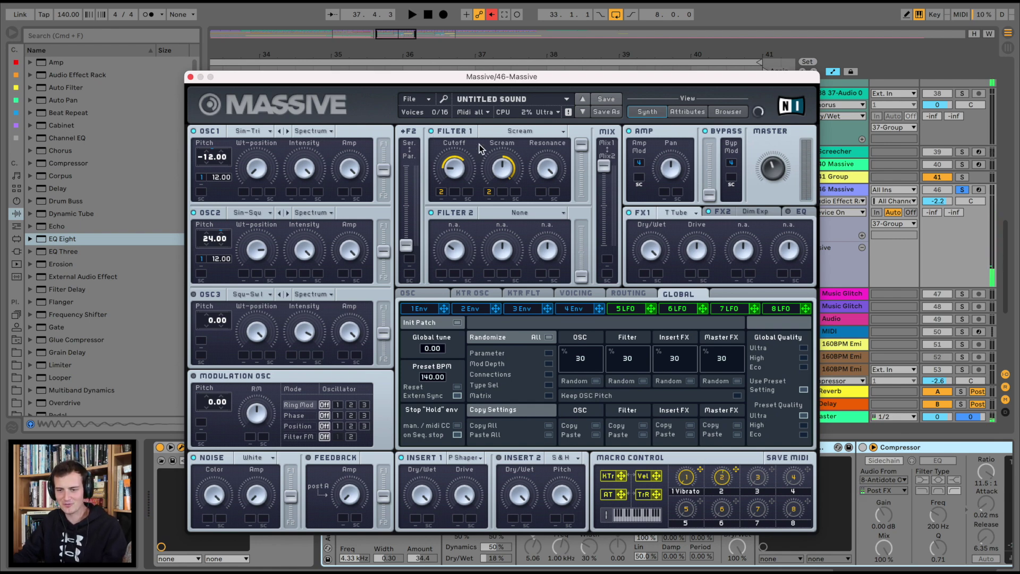
Step: Move the Massive window aside and examine the macro 2 automation across bars 37 to 39, playing it back
left_click_drag(339, 80, 577, 411)
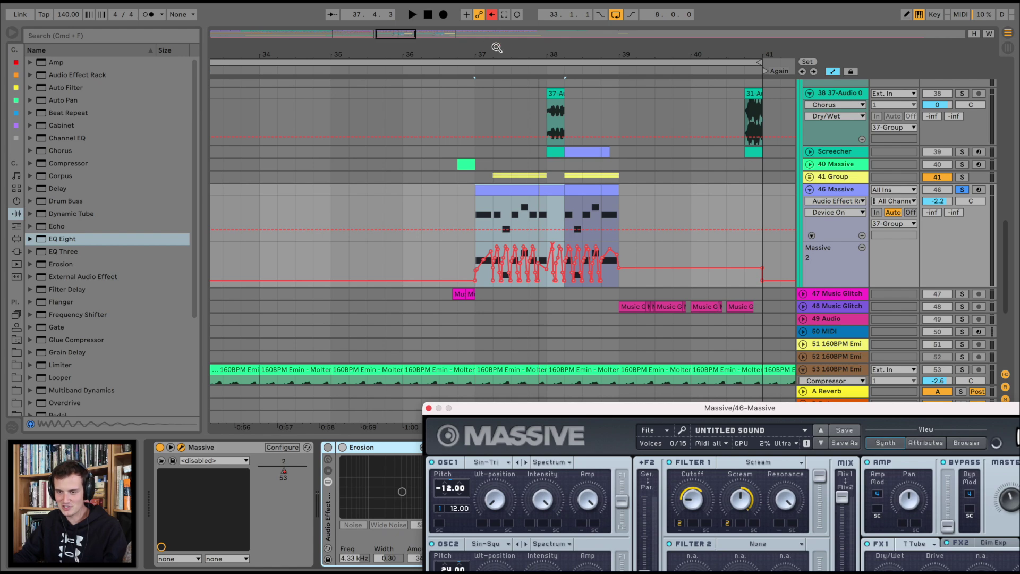
left_click_drag(496, 47, 496, 101)
key("space")
left_click_drag(499, 44, 498, 35)
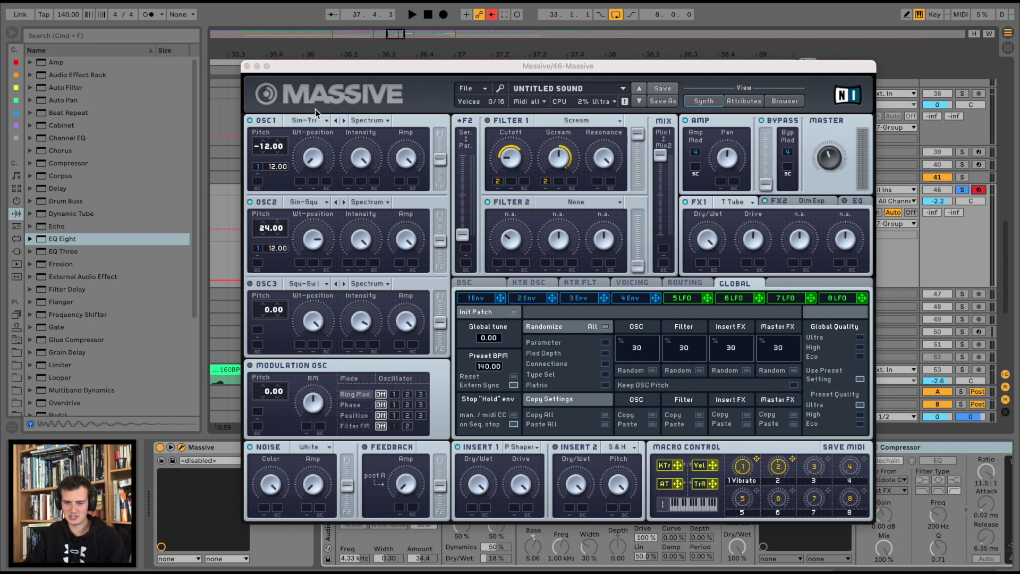
Step: Inspect 46 Massive's oscillator, Insert 1 and envelope settings while playing the sound, and close the synth window
left_click(266, 243)
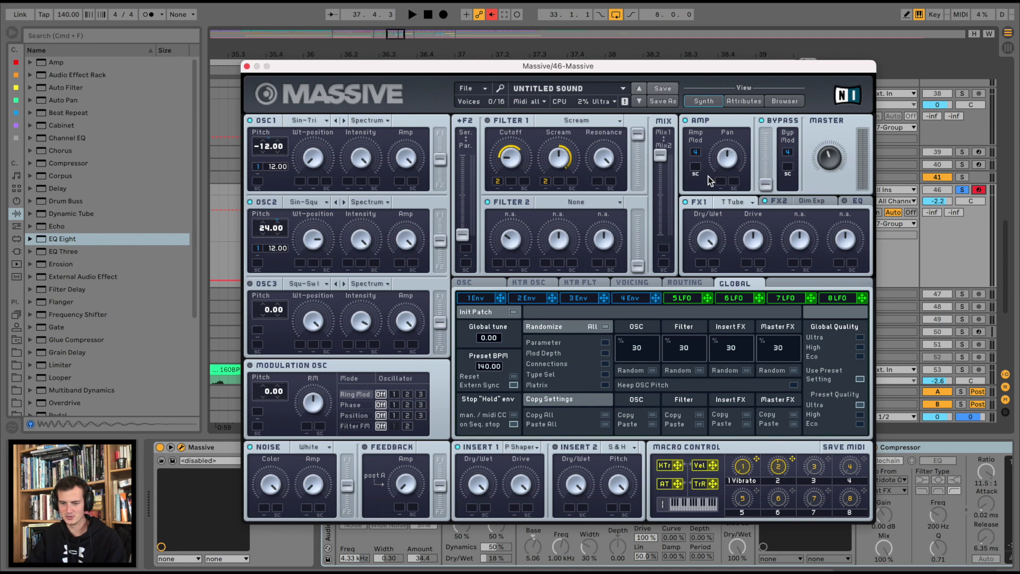
left_click(520, 448)
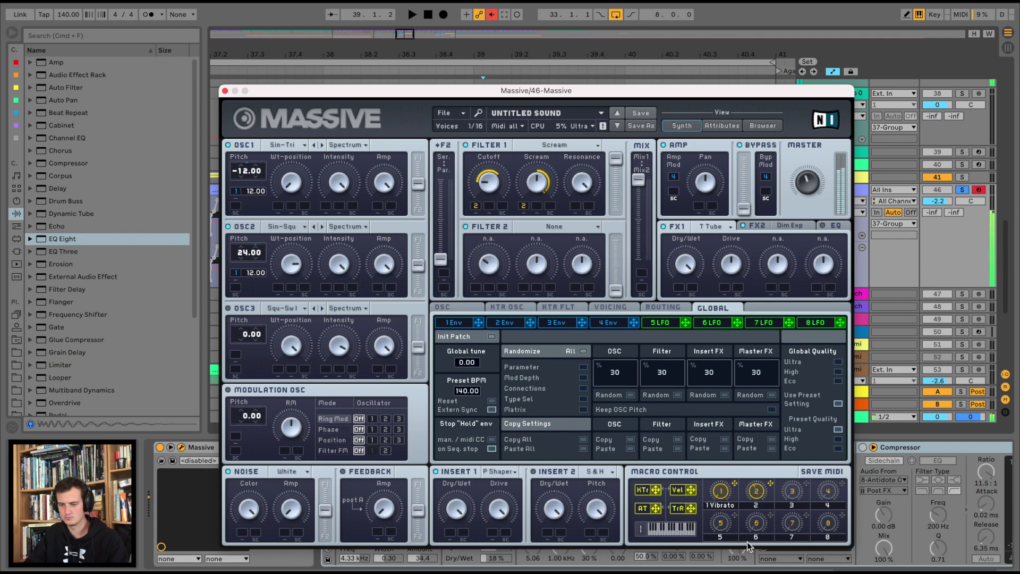
left_click(461, 323)
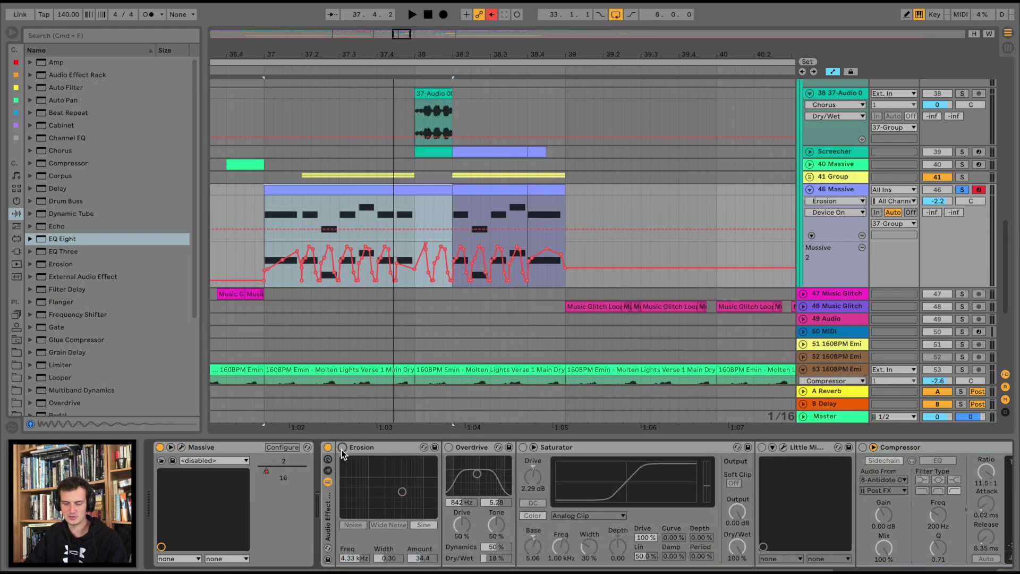
Step: Switch on Erosion and Overdrive one after the other in 46 Massive's rack, playing from bar 37 after each
key("space")
left_click(342, 447)
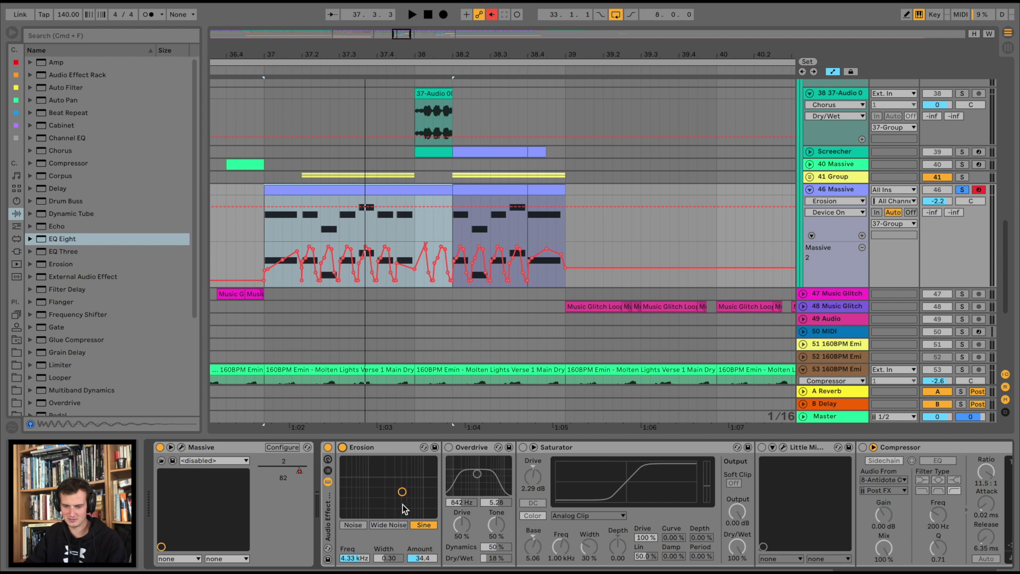
left_click(449, 447)
key("space")
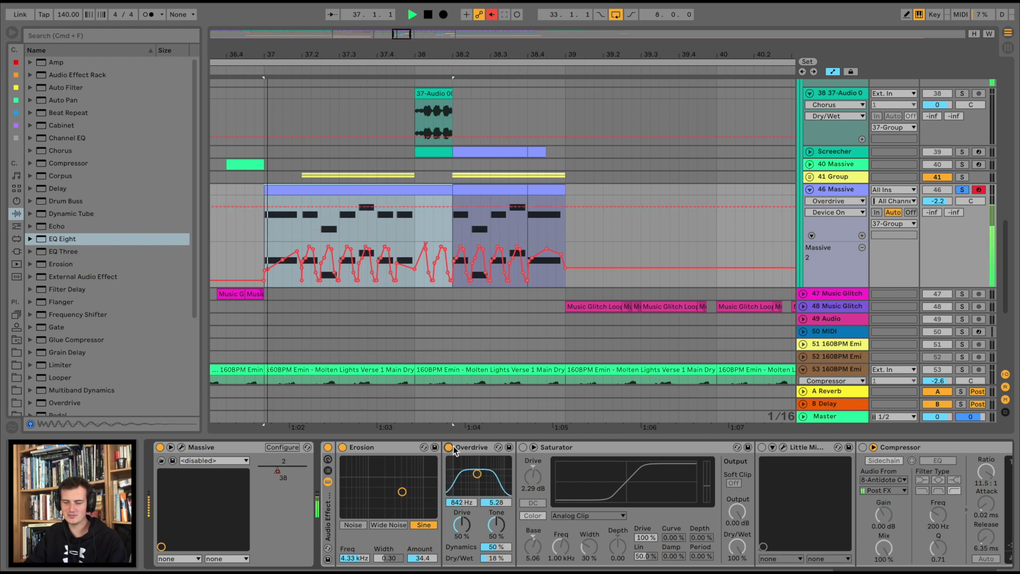
key("space")
scroll(446, 452, "right", 1)
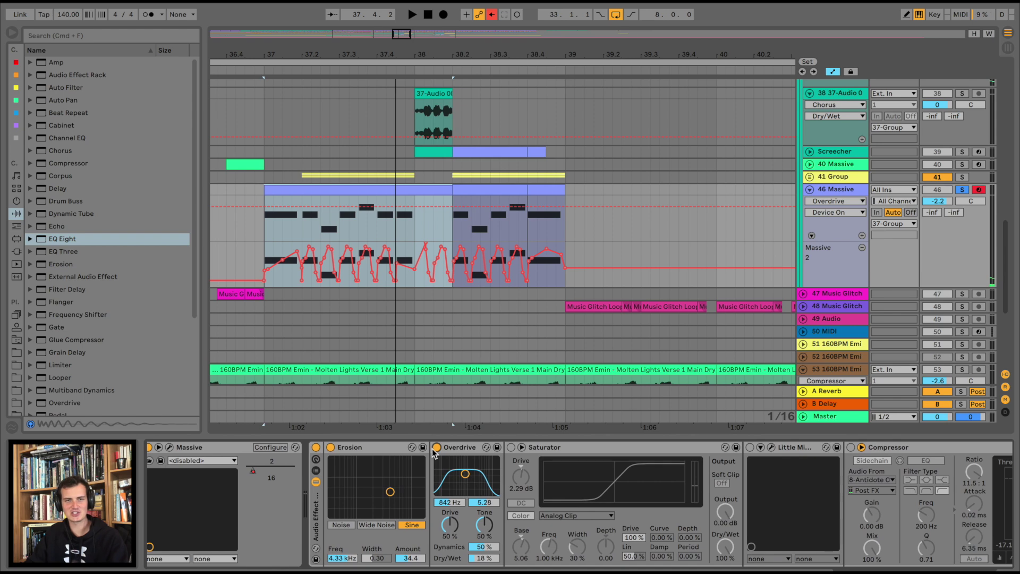
Step: Switch on the Saturator after Overdrive in 46 Massive's rack and play the result from bar 37
left_click(510, 447)
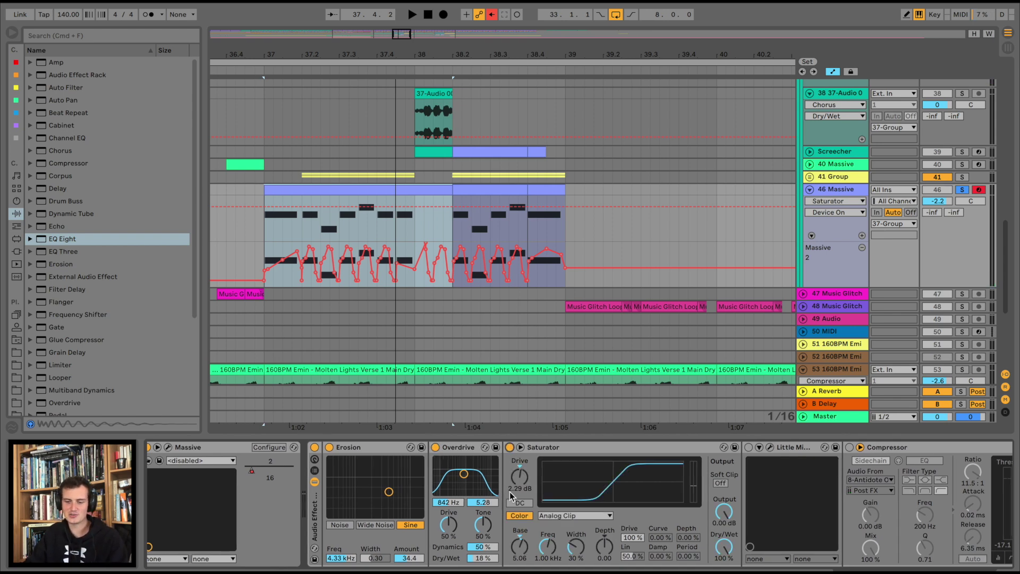
scroll(541, 493, "right", 6)
key("space")
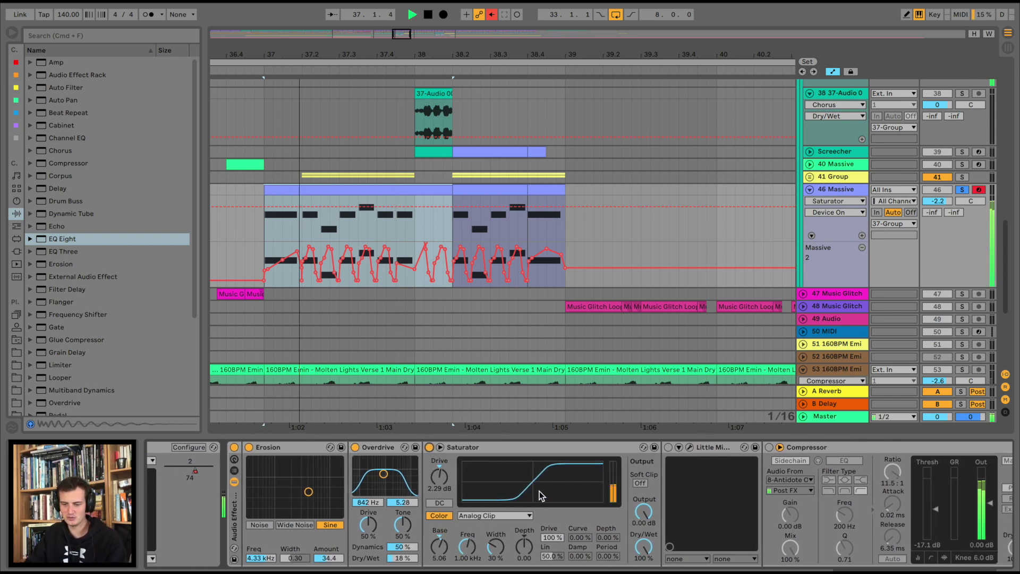
key("space")
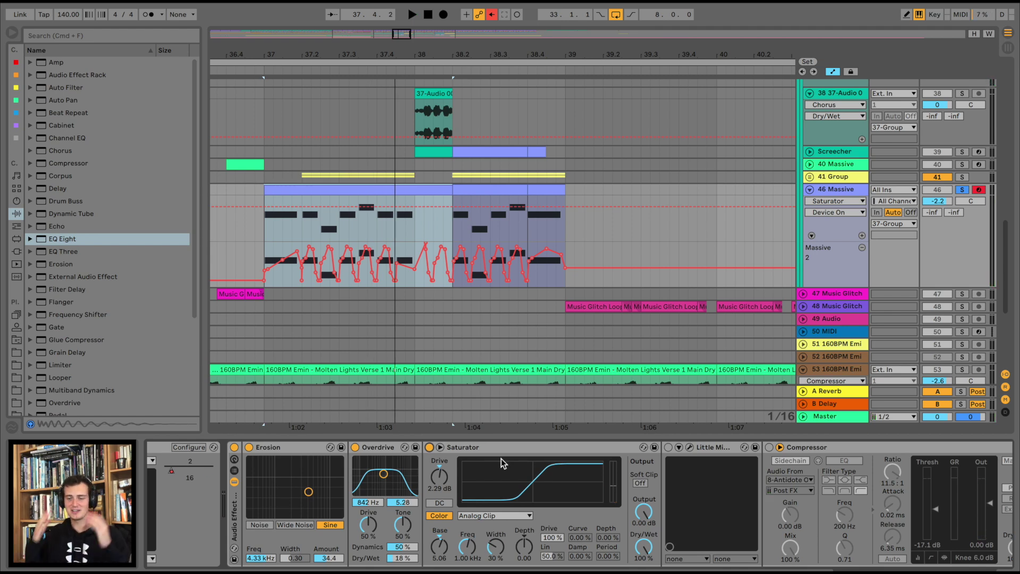
Step: Switch on Little MicroShift, view its settings, toggle it during playback to compare, leave it on and close its window
left_click(668, 448)
left_click(690, 447)
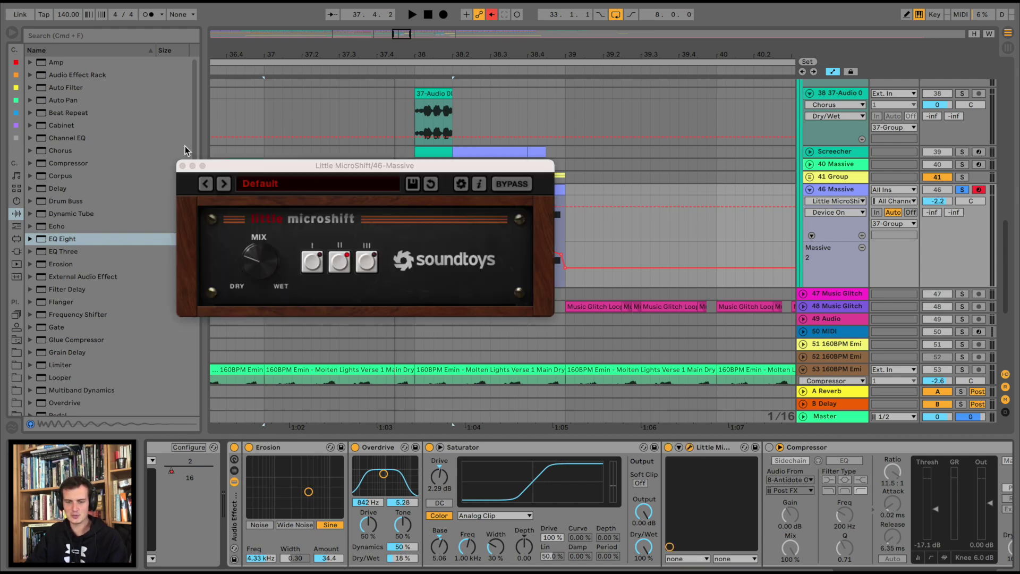
key("space")
left_click(668, 448)
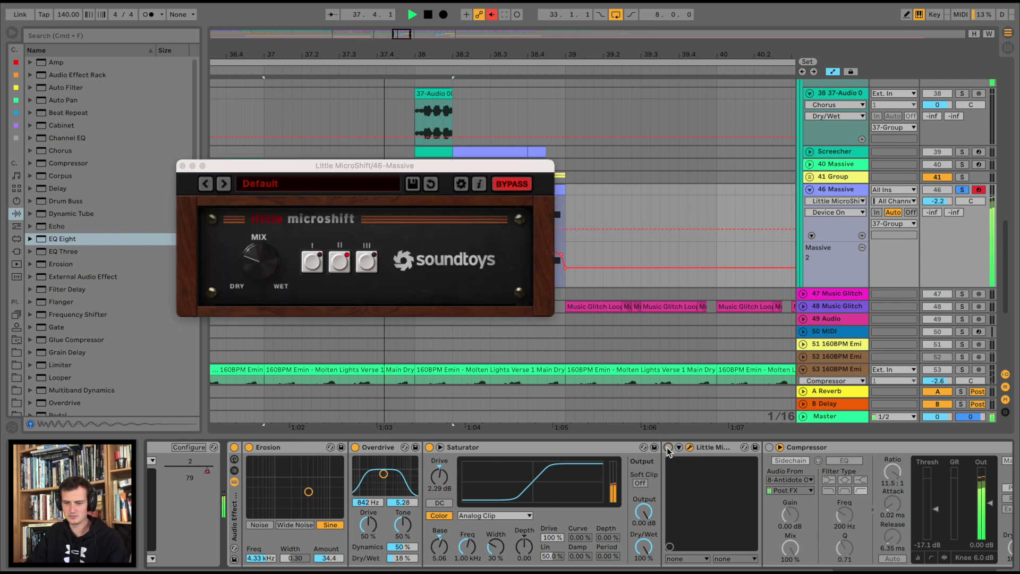
left_click(668, 448)
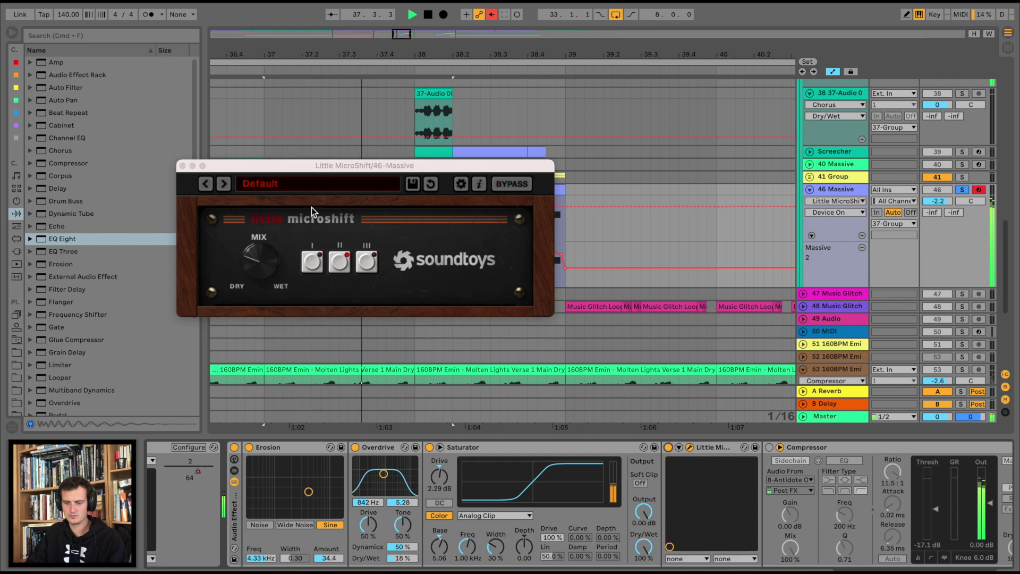
key("space")
left_click(182, 166)
Step: Switch on both sidechain Compressors in 46 Massive's rack and play the result from bar 37
scroll(739, 460, "right", 5)
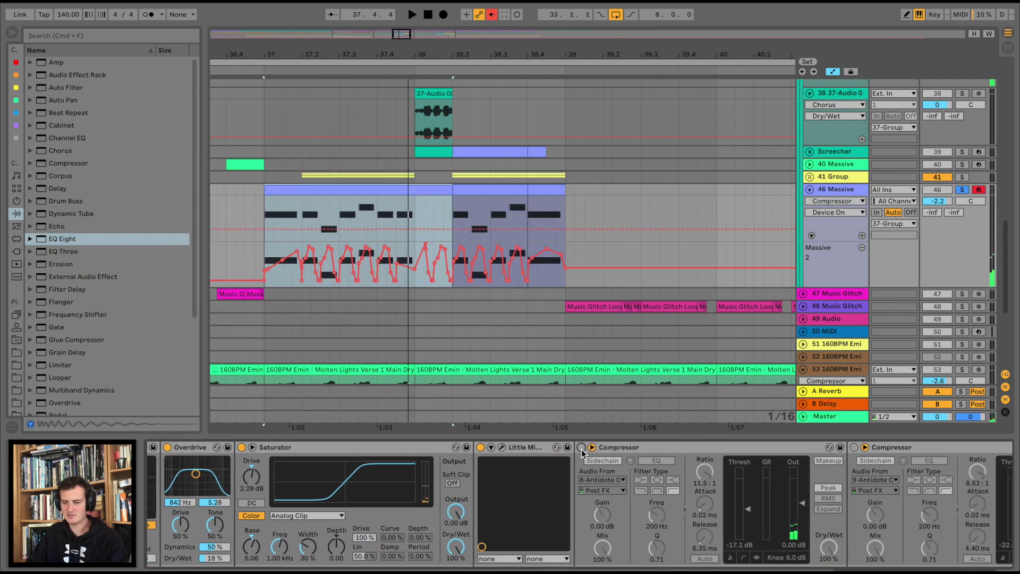
left_click(581, 448)
scroll(599, 449, "right", 5)
left_click(484, 448)
key("space")
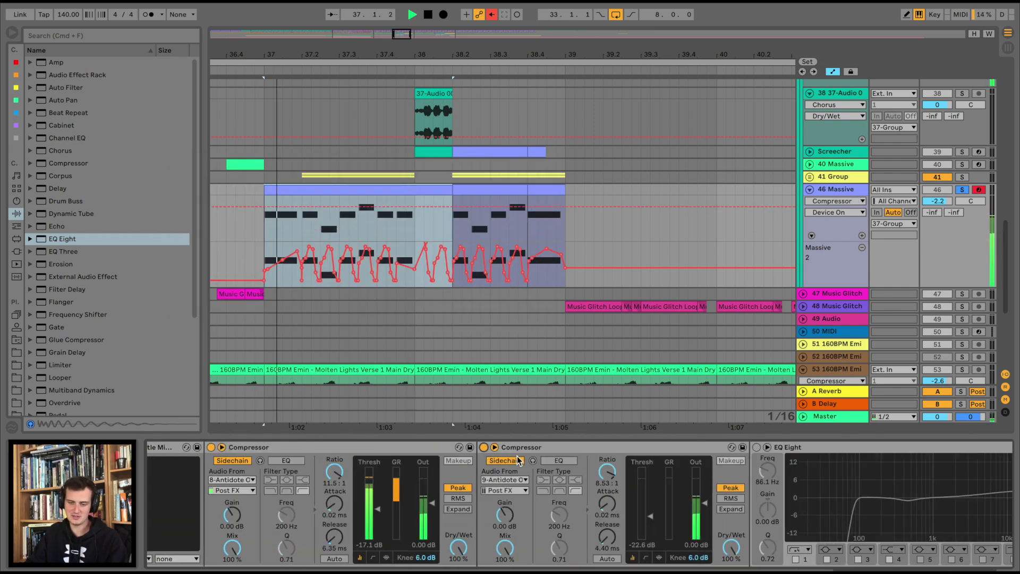
Step: Switch on the first and second EQ Eight in 46 Massive's rack and view their curves
scroll(655, 487, "right", 3)
scroll(654, 487, "right", 5)
key("space")
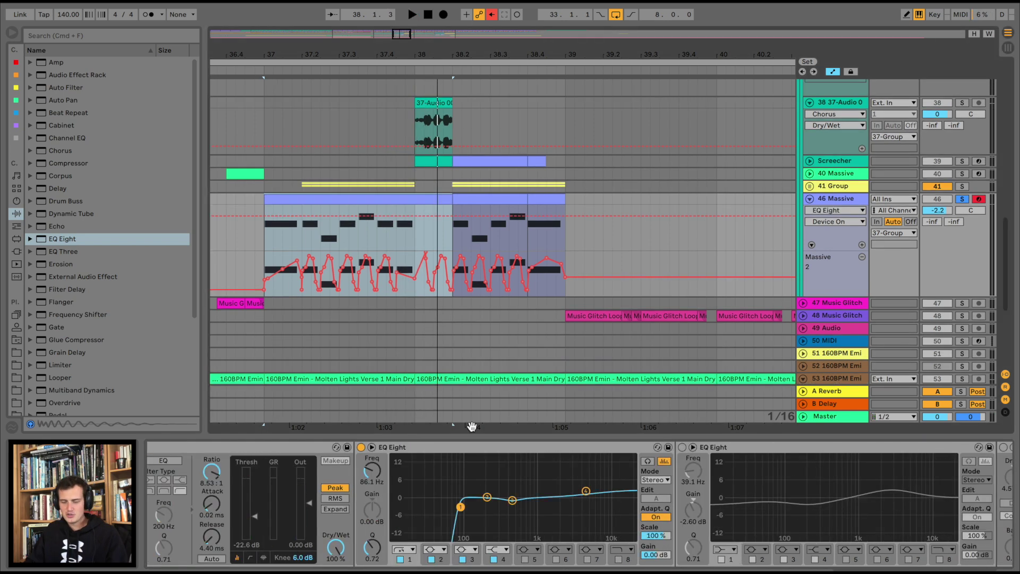
scroll(407, 245, "up", 10)
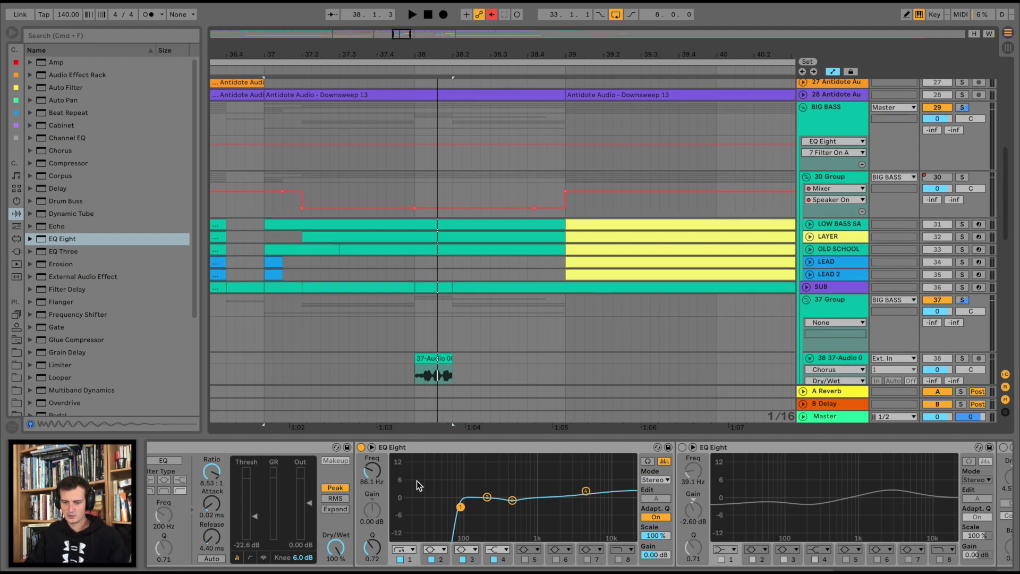
scroll(542, 510, "right", 3)
left_click(607, 449)
scroll(712, 489, "right", 5)
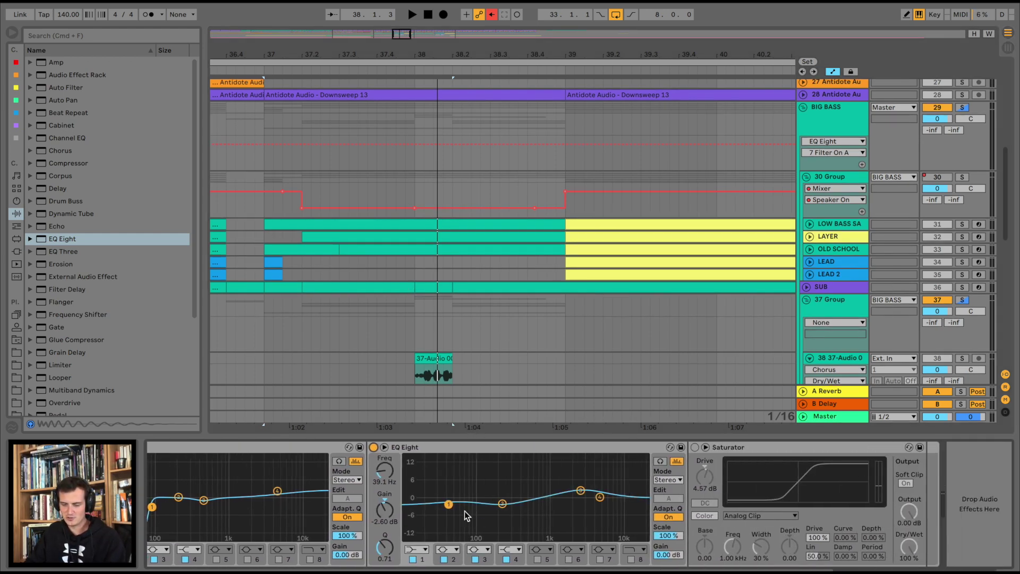
Step: Switch on the final Saturator in 46 Massive's rack, toggling it during playback to compare and leaving it on
scroll(446, 309, "down", 10)
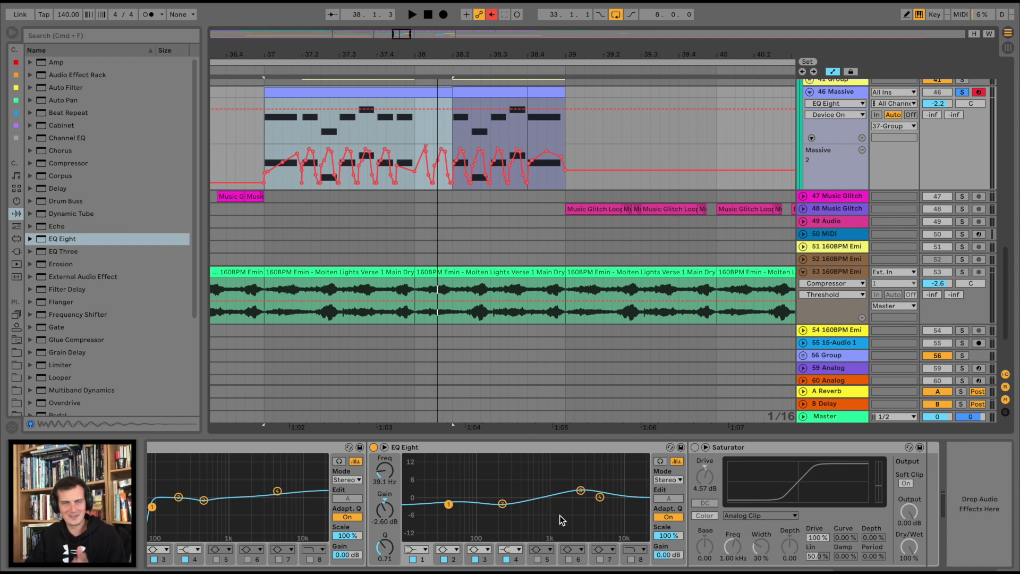
left_click(803, 445)
key("0")
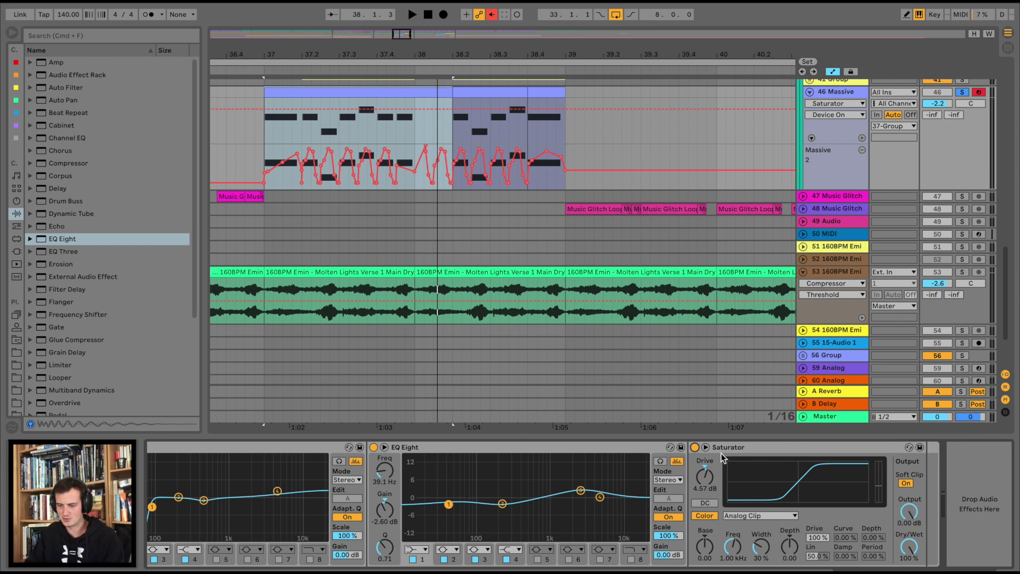
key("space")
left_click(695, 447)
left_click(694, 447)
key("space")
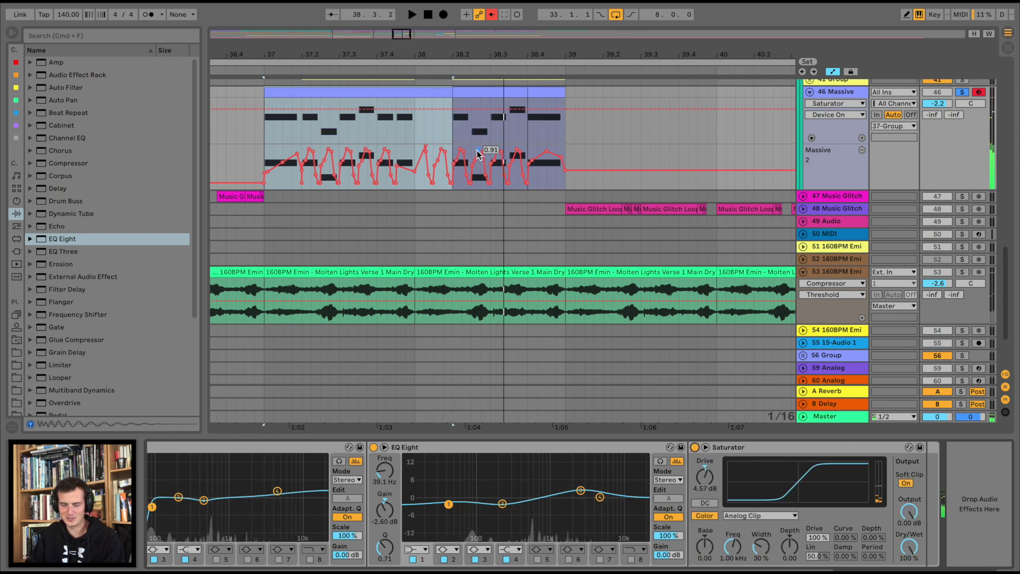
Step: Unsolo 46 Massive and play the full mix from bar 37
scroll(944, 184, "up", 5)
scroll(944, 184, "left", 5)
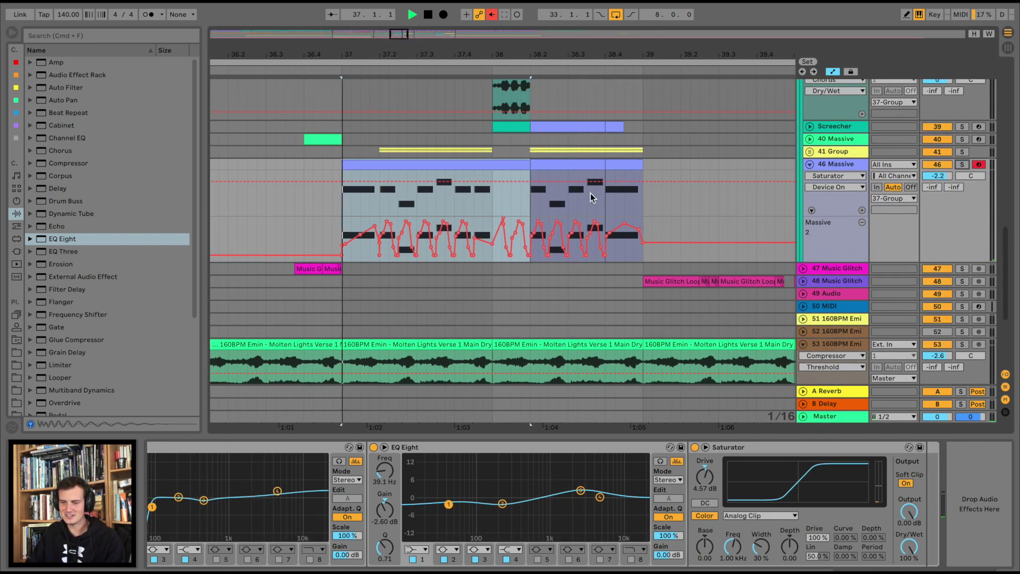
key("space")
scroll(607, 196, "up", 5)
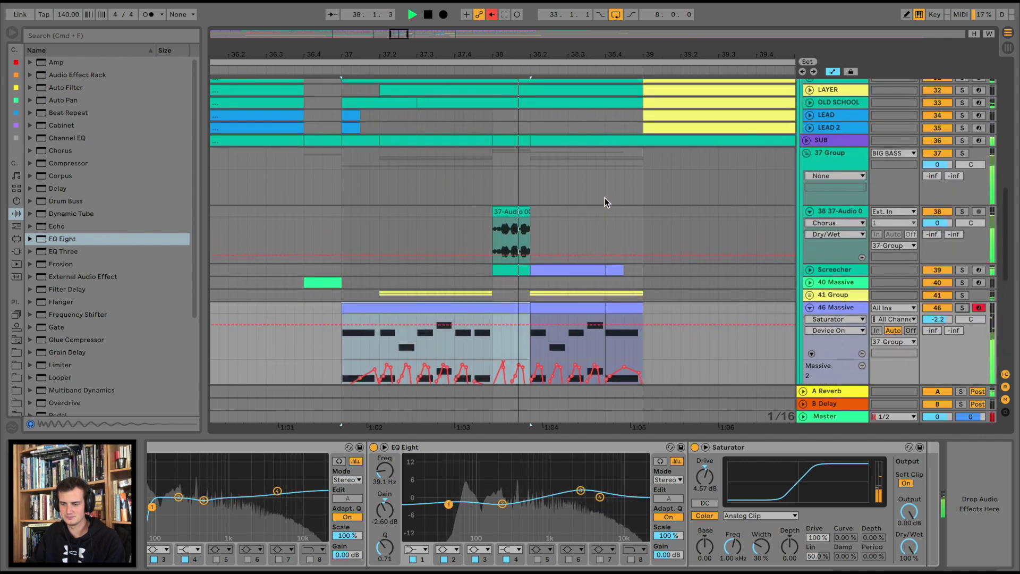
Step: Solo 37 Group and select the Screecher part at bar 38 to view its devices
left_click(806, 154)
left_click(806, 153)
key("space")
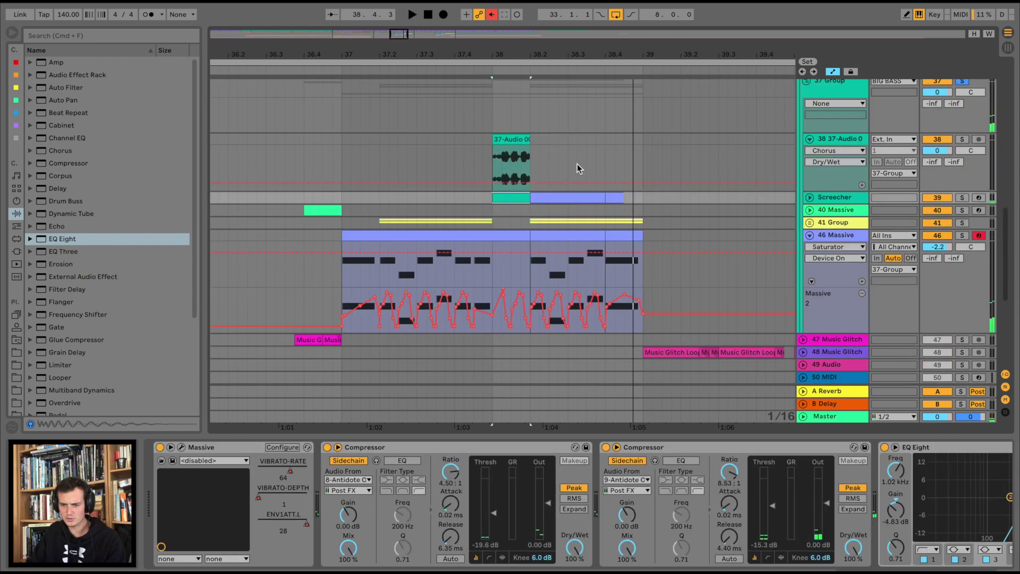
Step: Expand and solo the Screecher track and play its clip from bar 38.2
left_click(810, 199)
left_click(961, 199)
left_click(538, 195)
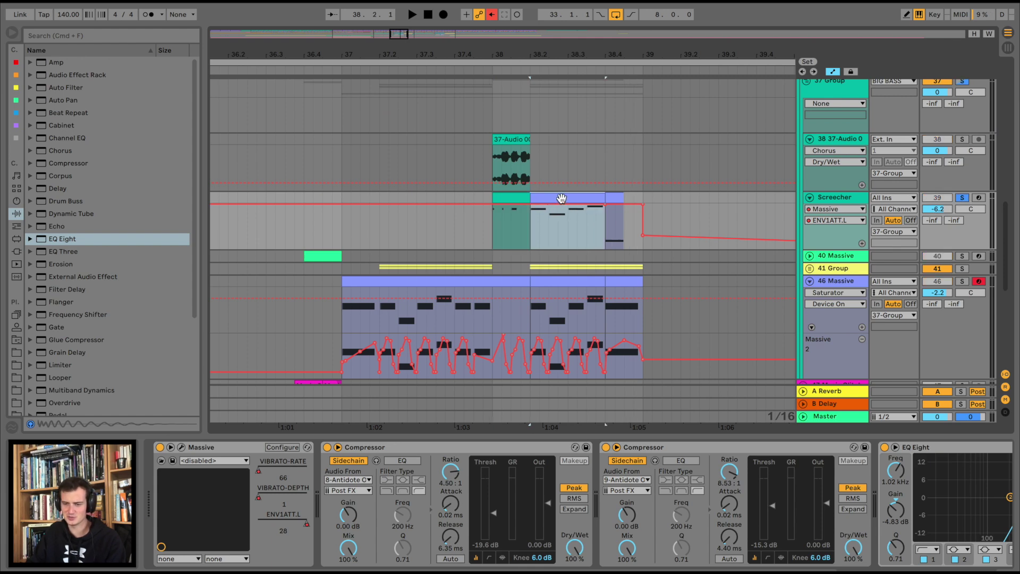
key("space")
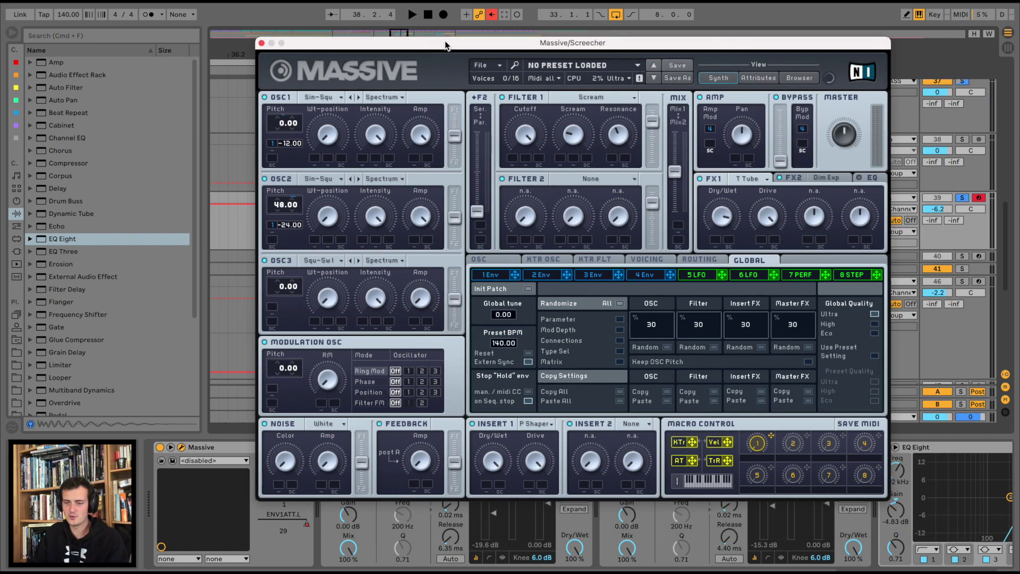
Step: Toggle OSC2, Filter 1 and FX1 in Screecher's Massive synth to compare their effect on the sound
left_click_drag(448, 44, 496, 72)
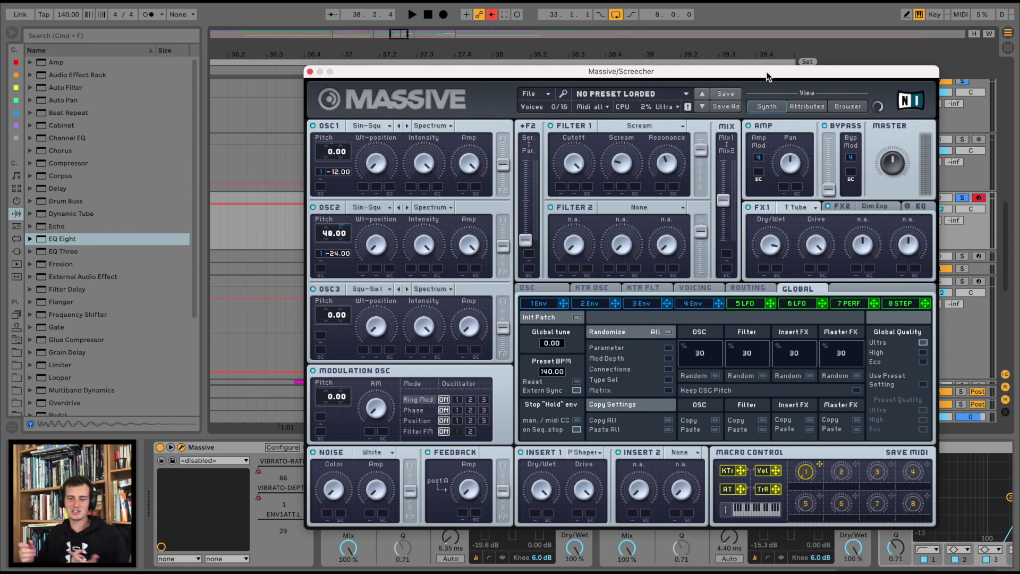
left_click(314, 208)
left_click(550, 126)
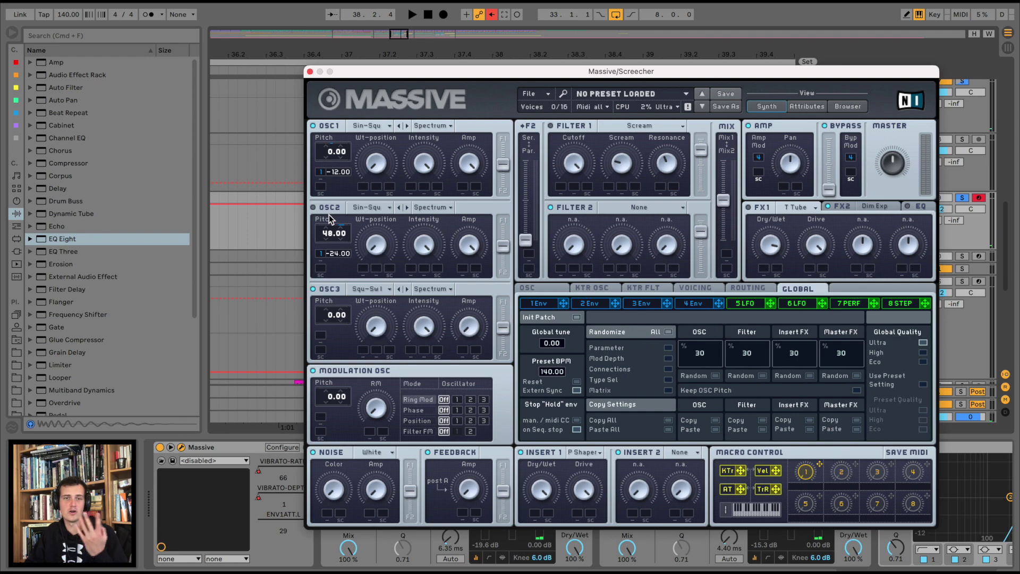
left_click(314, 208)
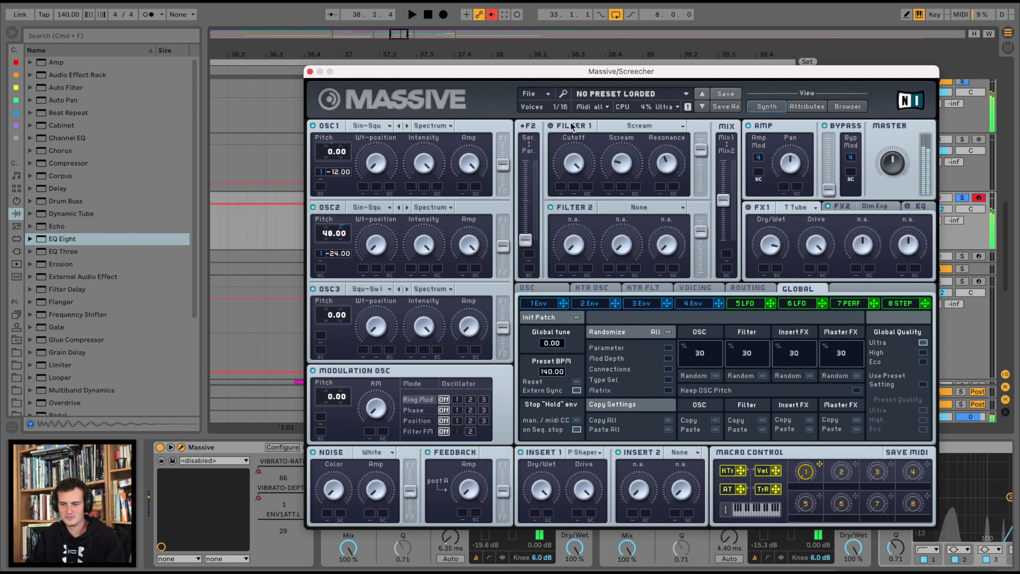
left_click(551, 126)
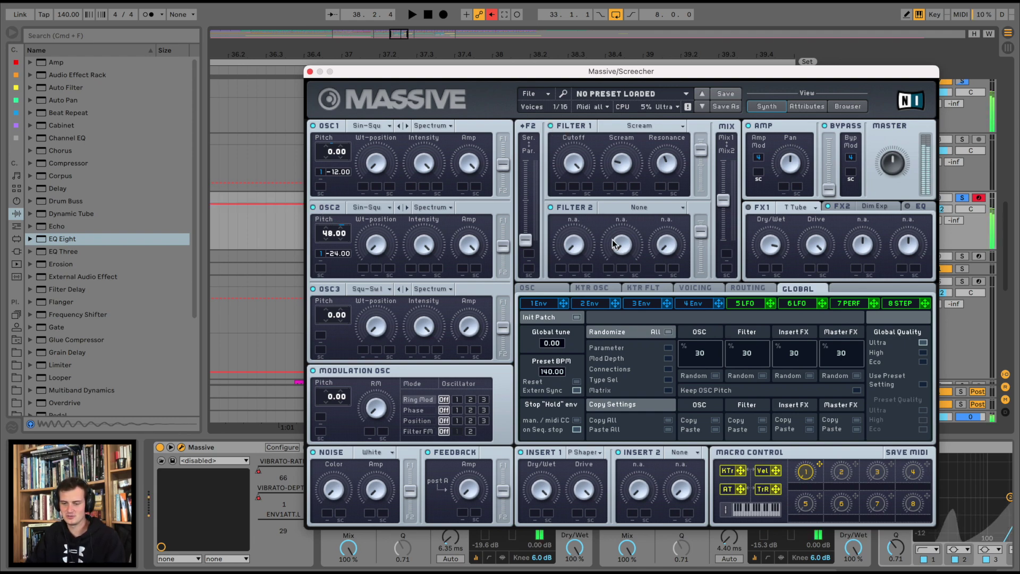
left_click(749, 208)
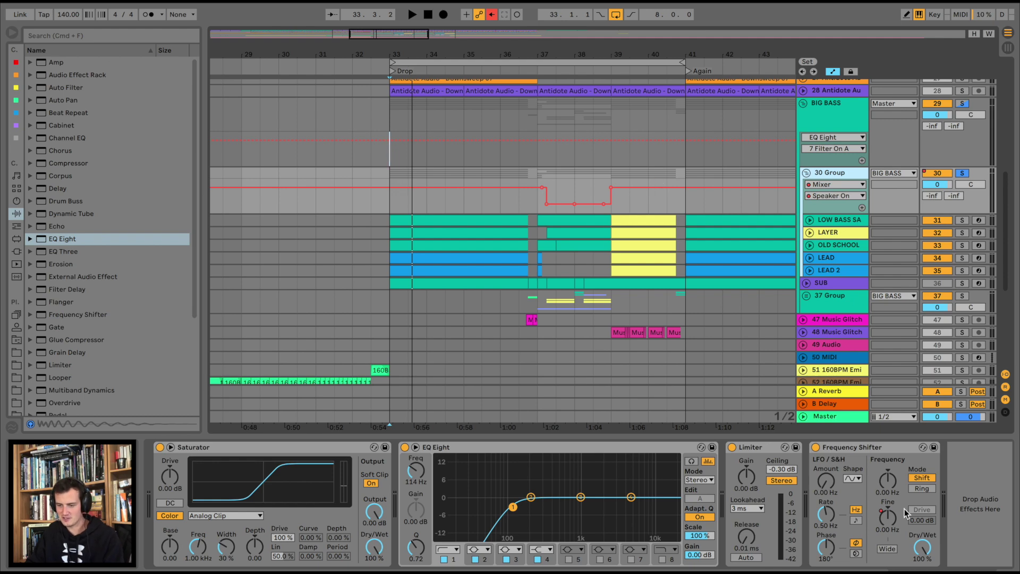
Step: Show the Frequency Shifter's Fine automation on 30 Group and play back the dip near bar 36.4 and the drop
left_click(894, 526)
left_click_drag(523, 55, 528, 138)
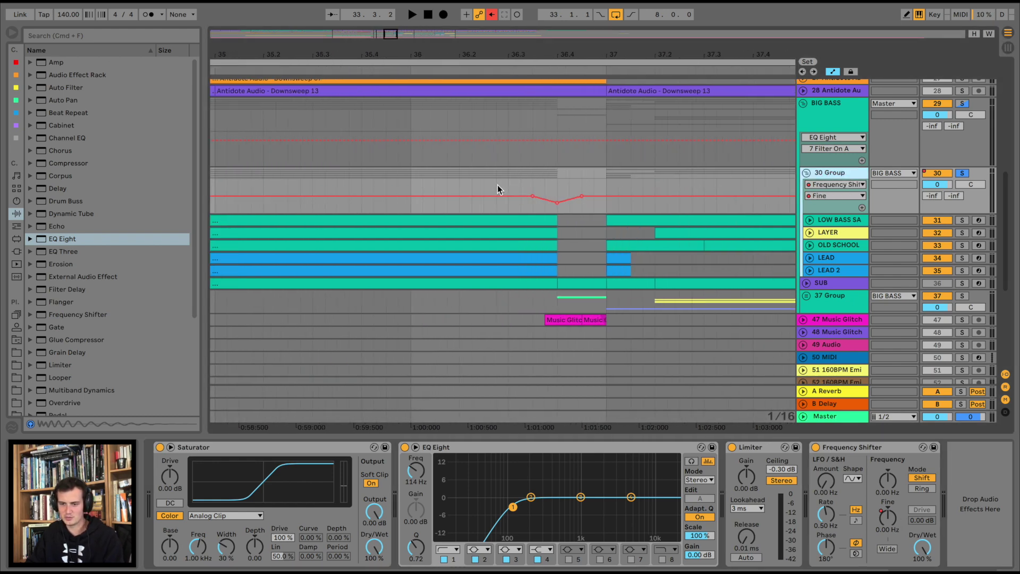
left_click(462, 180)
key("space")
left_click(415, 181)
key("space")
left_click_drag(577, 53, 577, 24)
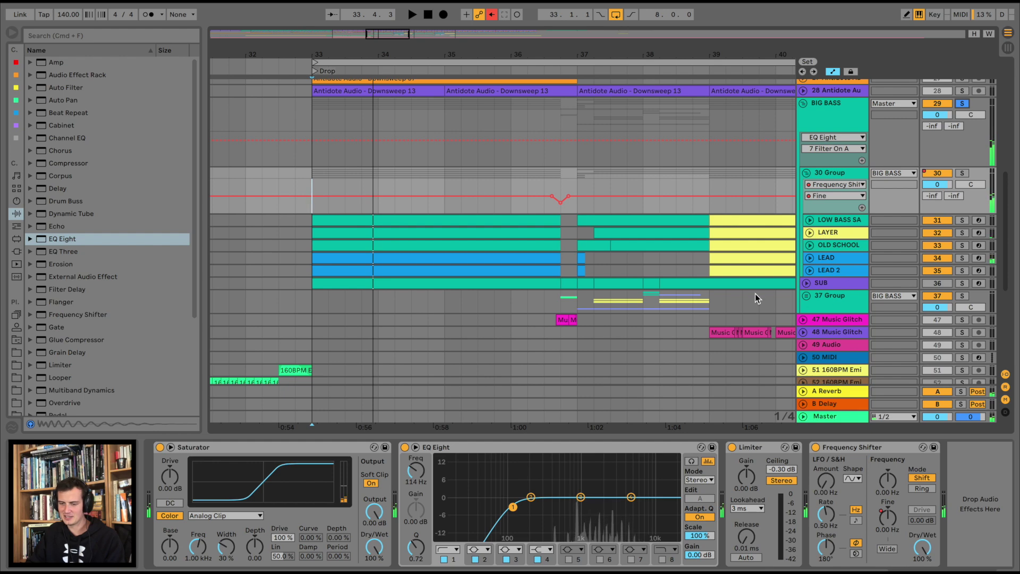
Step: Select the BIG BASS group and compare playback with its Saturator bypassed, leaving the Saturator on
left_click(847, 108)
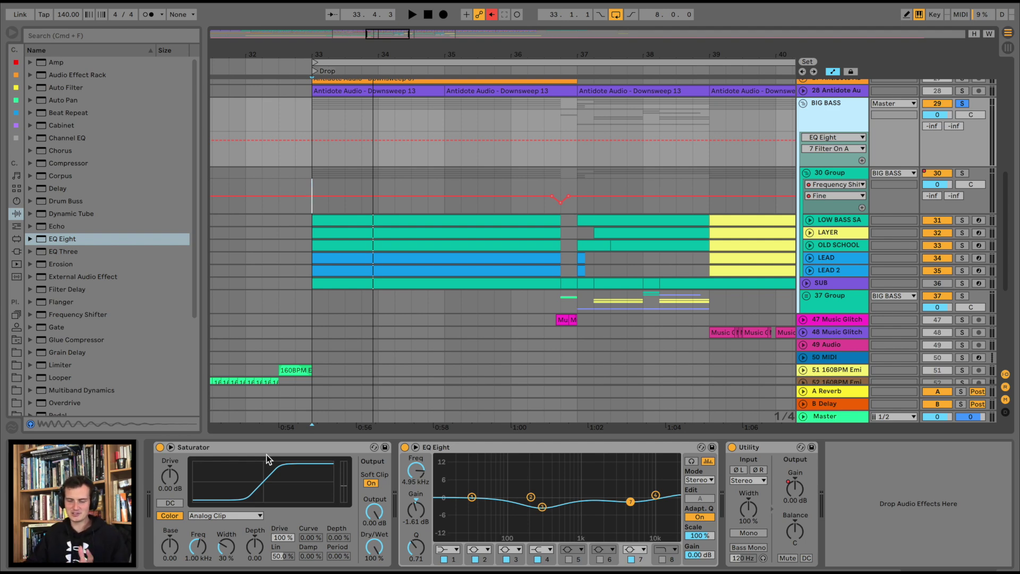
left_click(160, 447)
key("space")
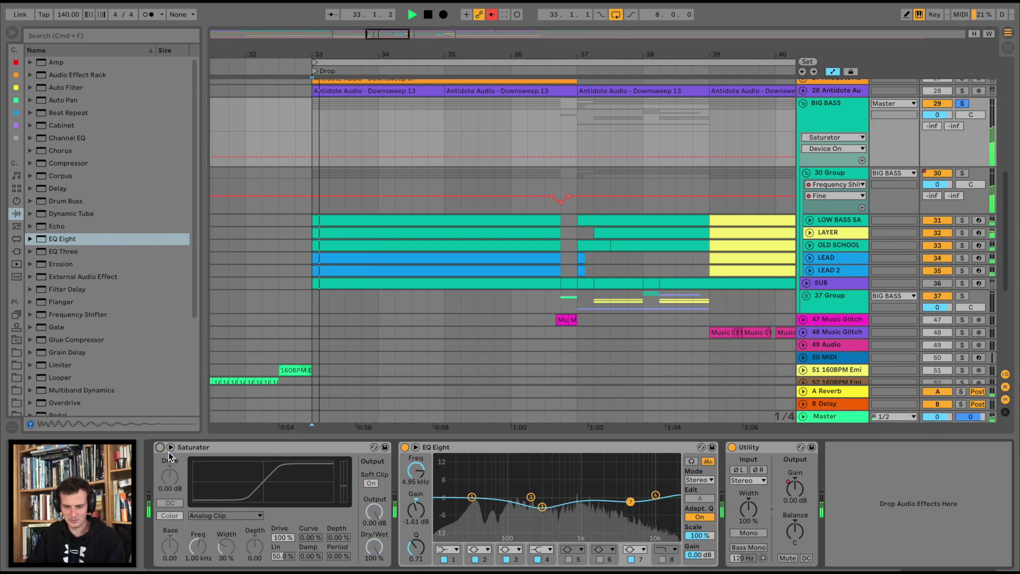
key("space")
left_click(160, 447)
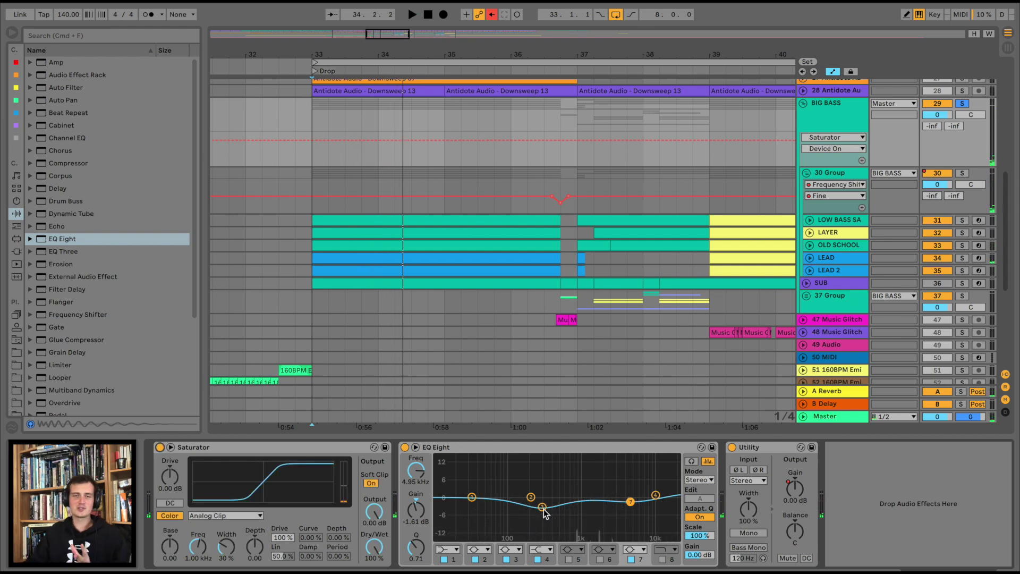
Step: Solo LOW BASS SA, LAYER and OLD SCHOOL and toggle BIG BASS's EQ Eight during playback, leaving it on
left_click(962, 219)
left_click(962, 232)
key("space")
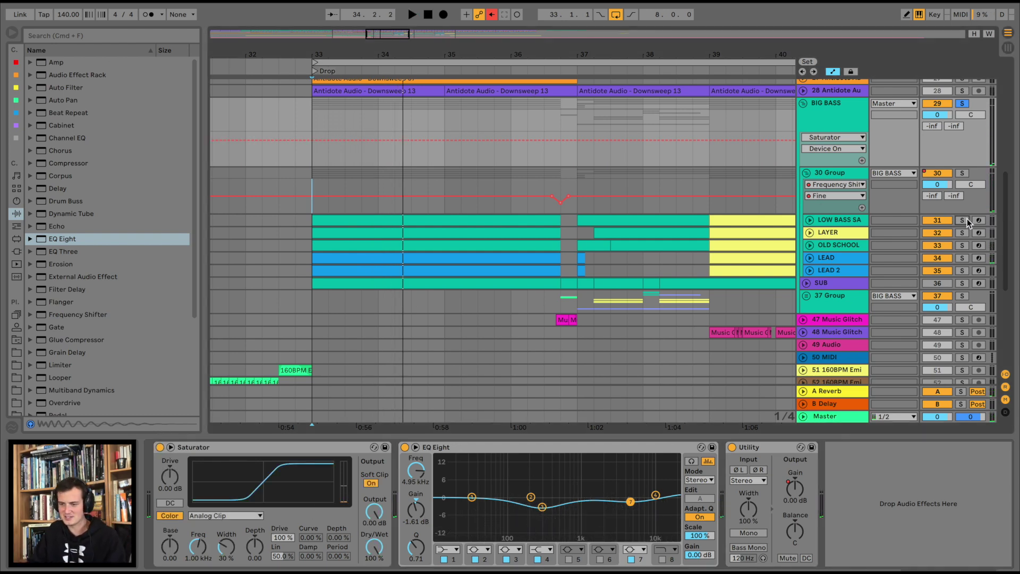
left_click(962, 245)
left_click(407, 449)
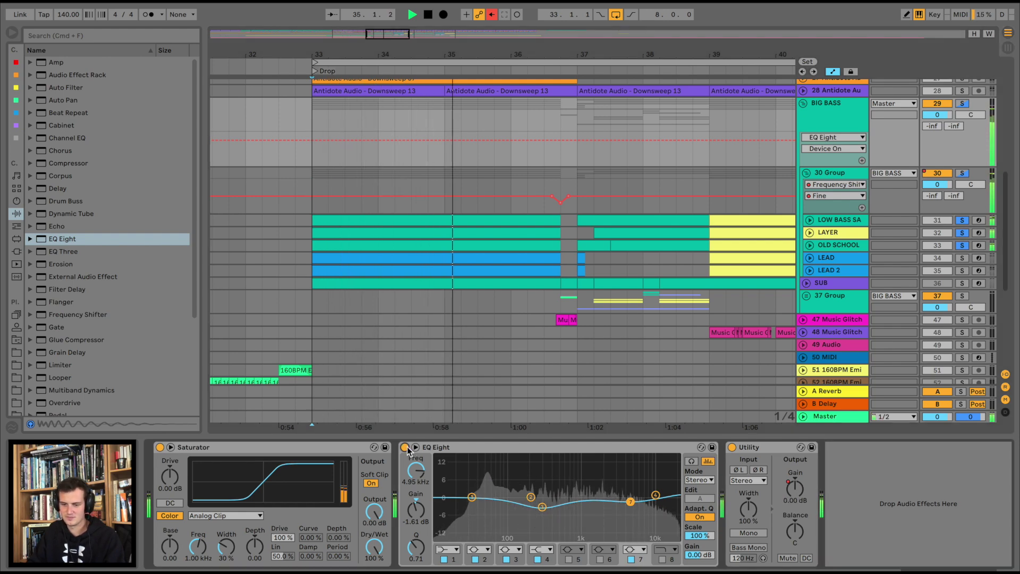
left_click(405, 447)
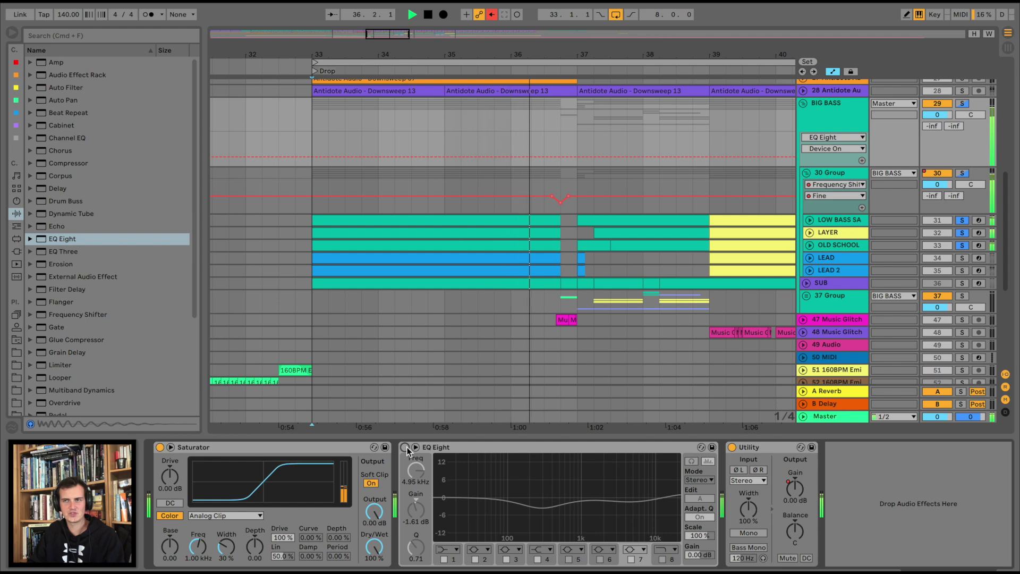
left_click(406, 448)
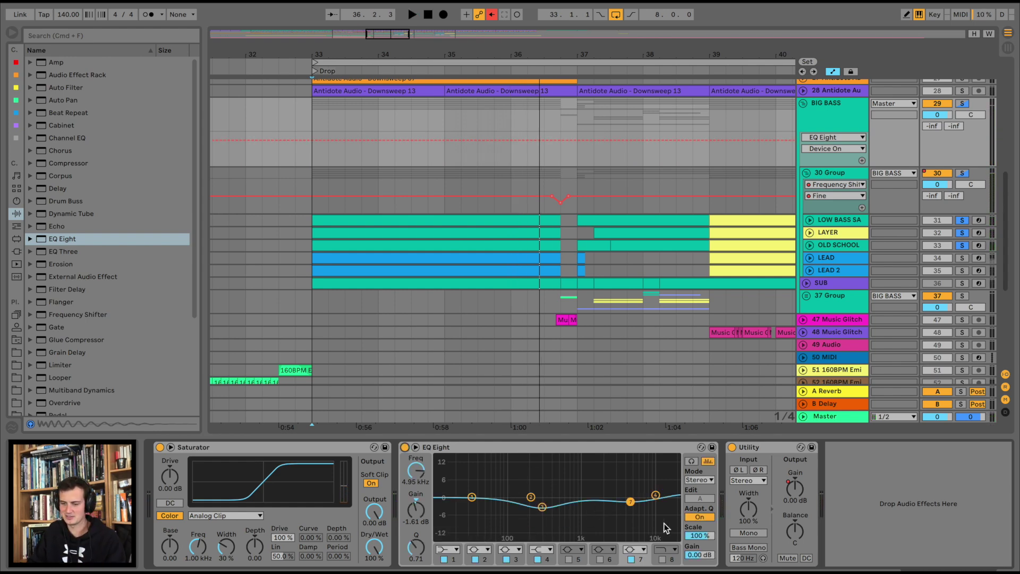
key("space")
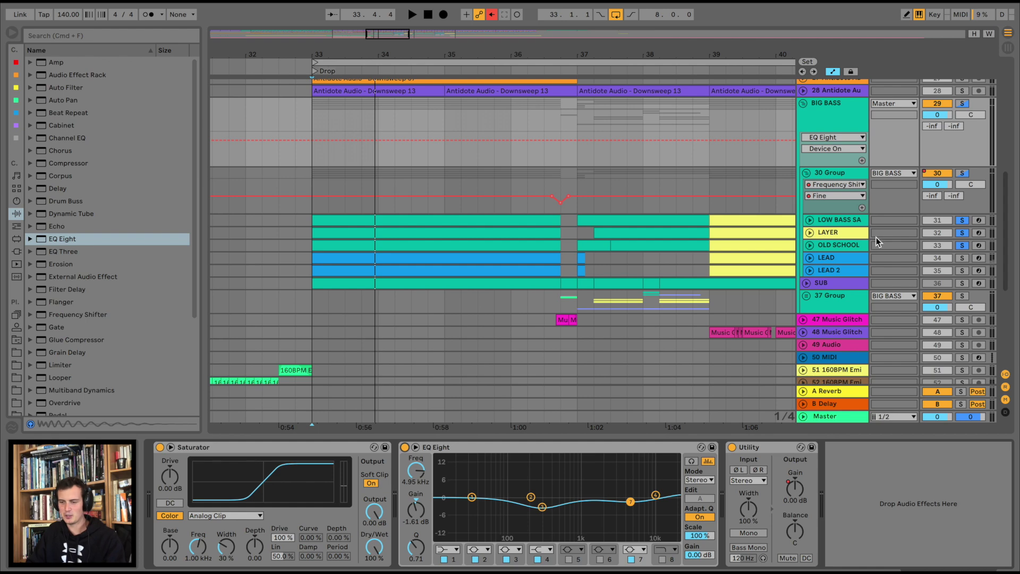
Step: View the sidechained Compressors on the LOW BASS SA track and reselect the BIG BASS group
left_click(850, 222)
scroll(318, 448, "right", 5)
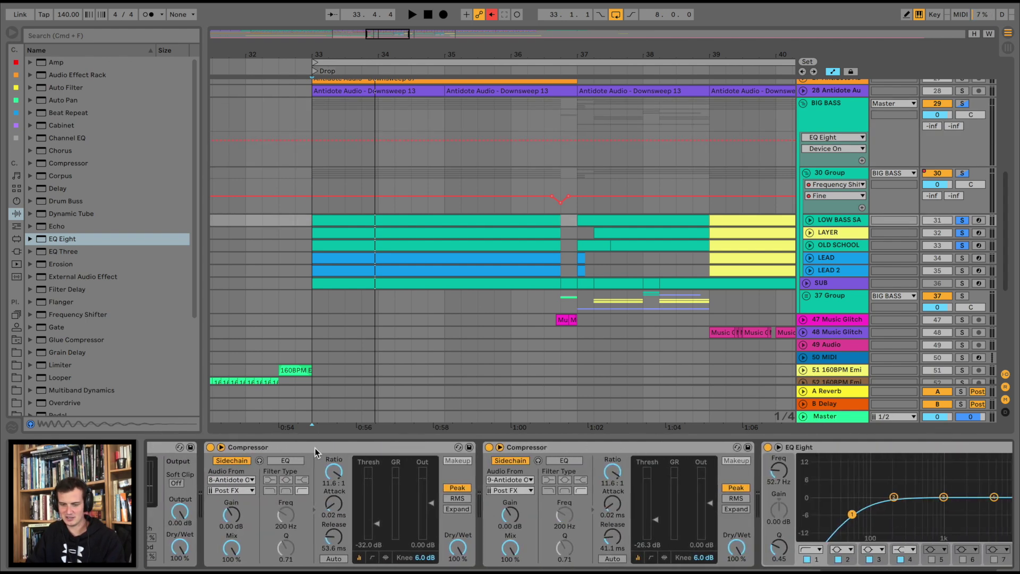
left_click(838, 113)
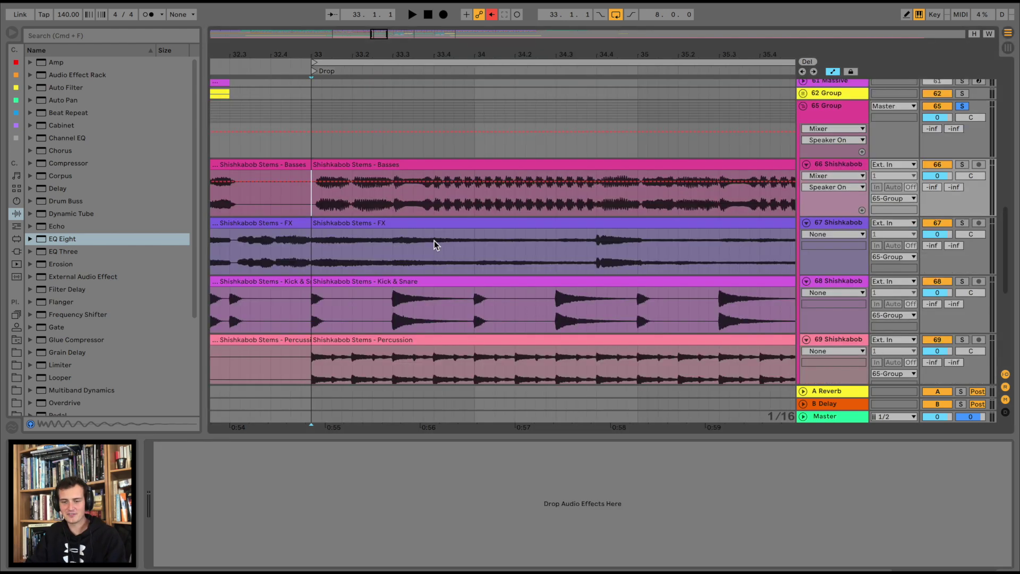
Step: Solo the Shishkabob Basses stem, play it from the drop and select the start of its waveform just after bar 33
scroll(435, 241, "left", 5)
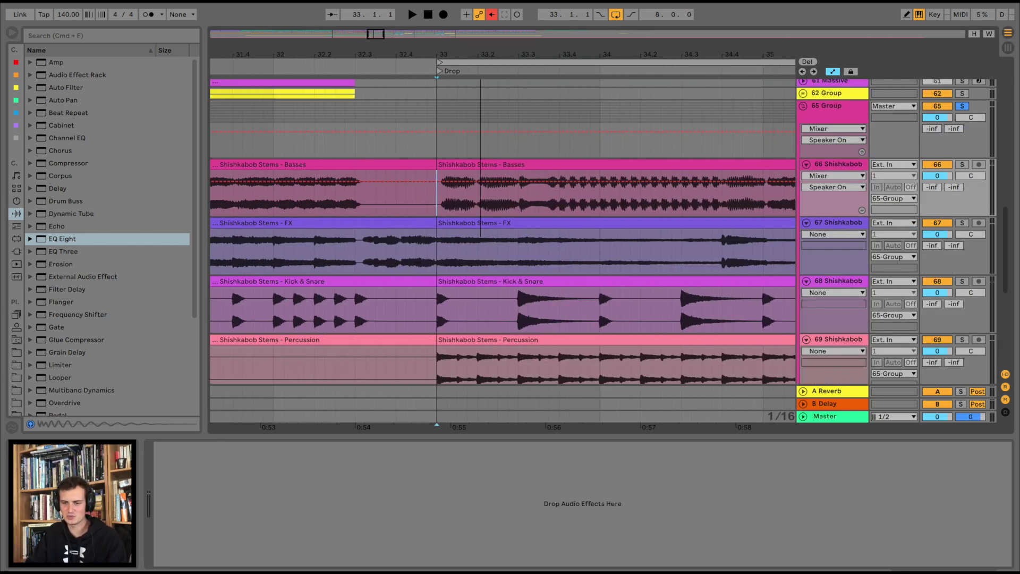
left_click_drag(481, 52, 482, 74)
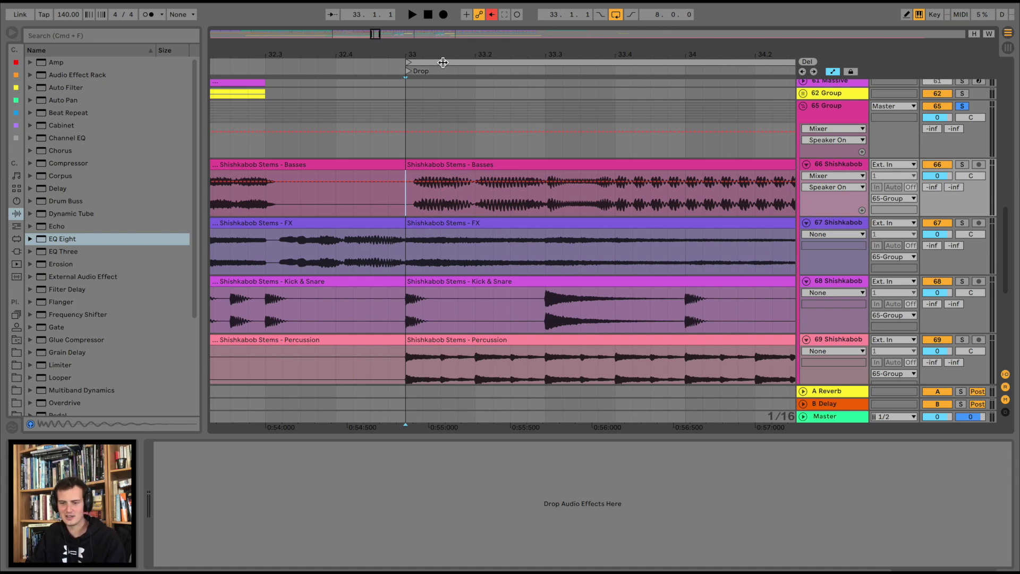
left_click_drag(441, 58, 475, 71)
left_click(962, 165)
key("space")
key("space")
left_click_drag(414, 195, 466, 180)
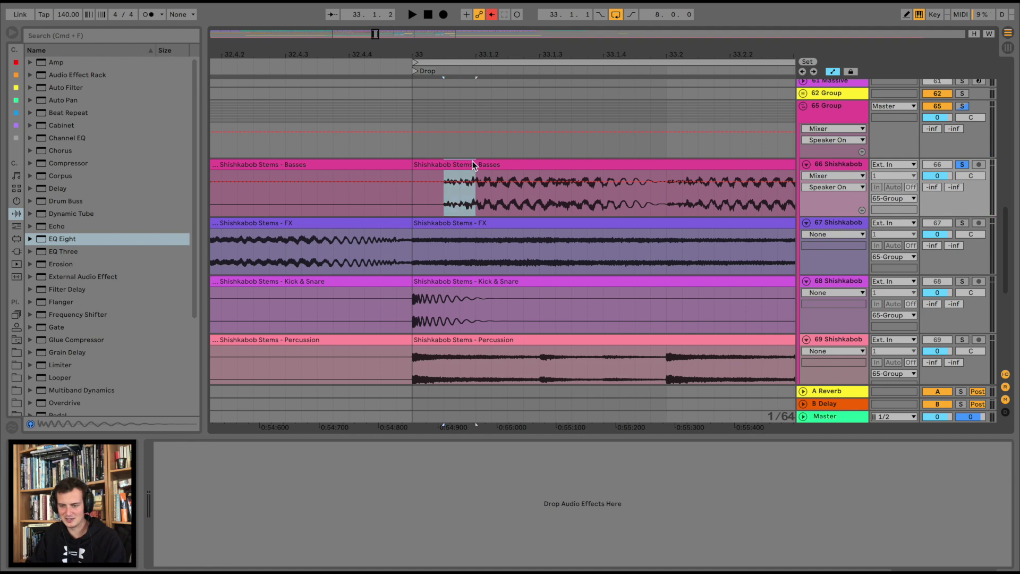
left_click_drag(503, 53, 503, 30)
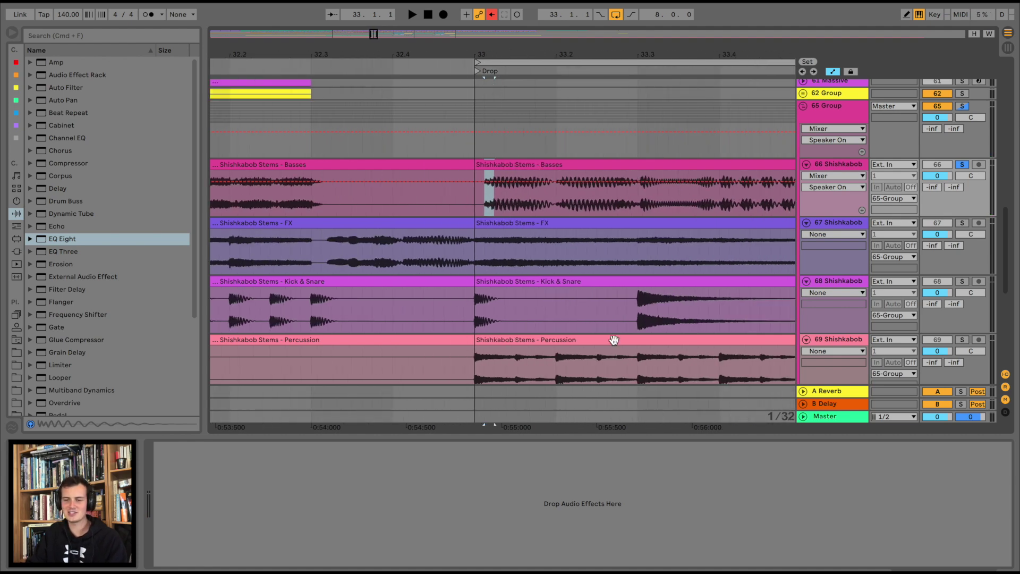
Step: Move the Shishkabob Basses stem track directly below 37 Group for comparison with the BIG BASS automation
scroll(617, 300, "up", 15)
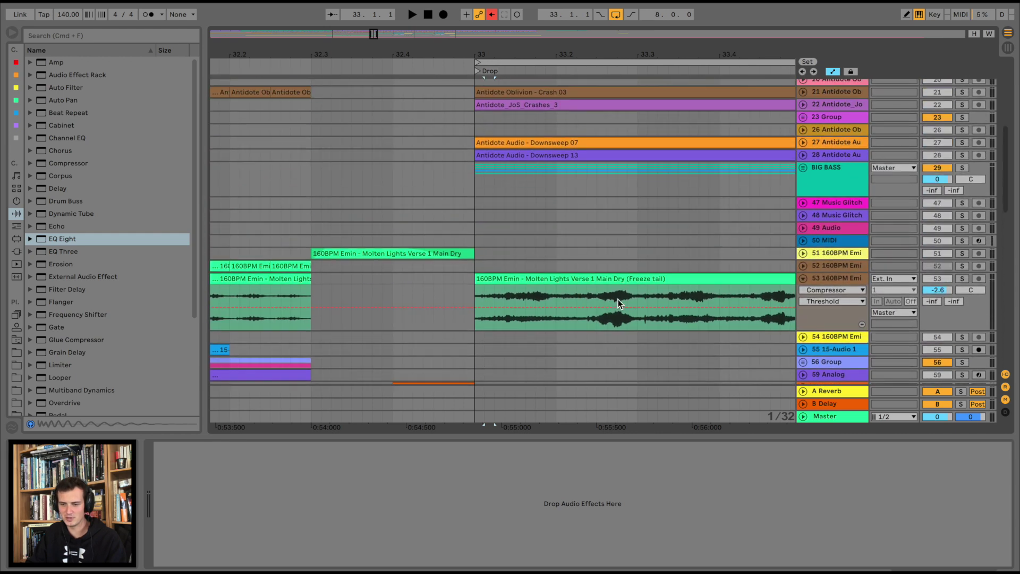
scroll(618, 298, "up", 3)
left_click_drag(834, 202, 836, 198)
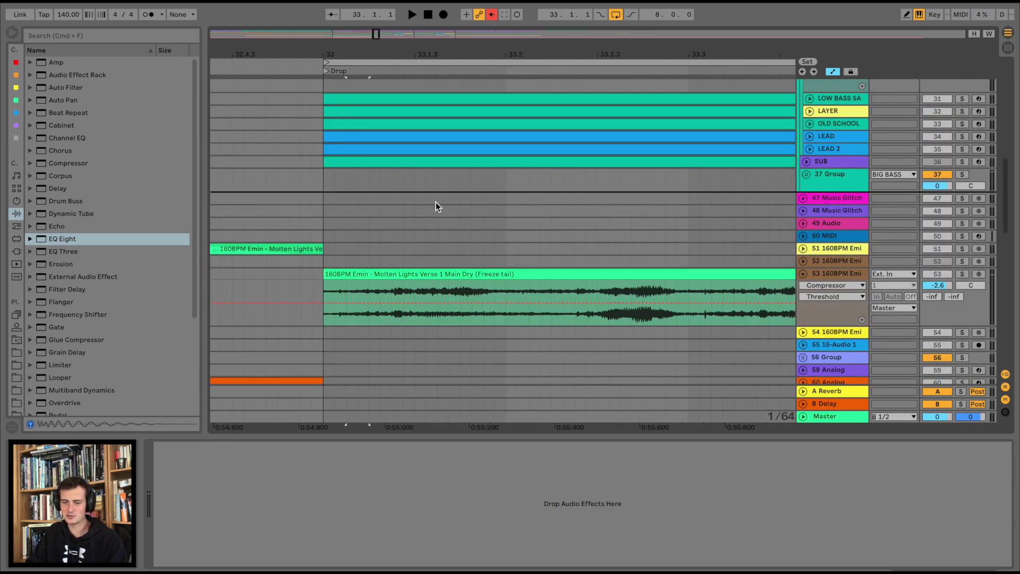
scroll(428, 206, "up", 8)
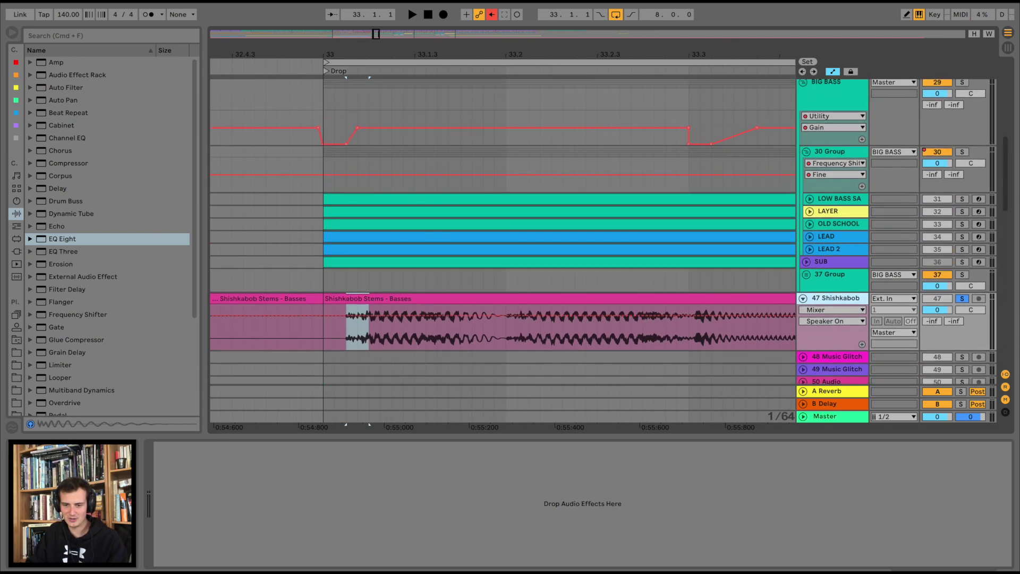
Step: Compare BIG BASS's Utility Gain ramp after bar 33 with the start of the Shishkabob Basses waveform, selecting the ramp's time range
left_click_drag(326, 51, 329, 85)
left_click(320, 334)
left_click_drag(320, 334, 429, 114)
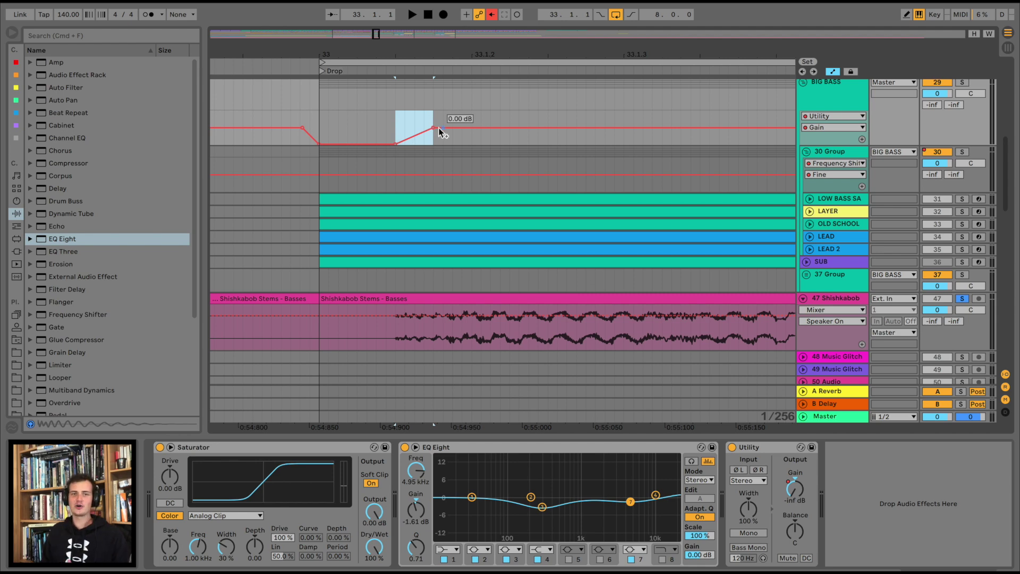
left_click_drag(470, 47, 470, 16)
scroll(531, 124, "right", 4)
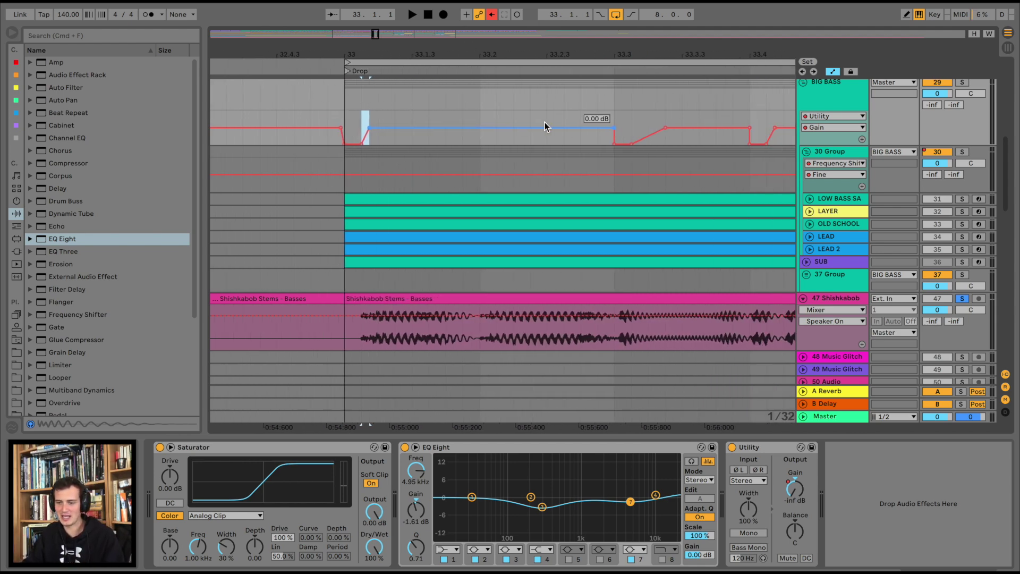
Step: Unsolo the Shishkabob Basses stem and examine BIG BASS's Utility Gain automation dips at the start of the drop
left_click(962, 299)
left_click_drag(508, 54, 507, 24)
scroll(640, 301, "down", 8)
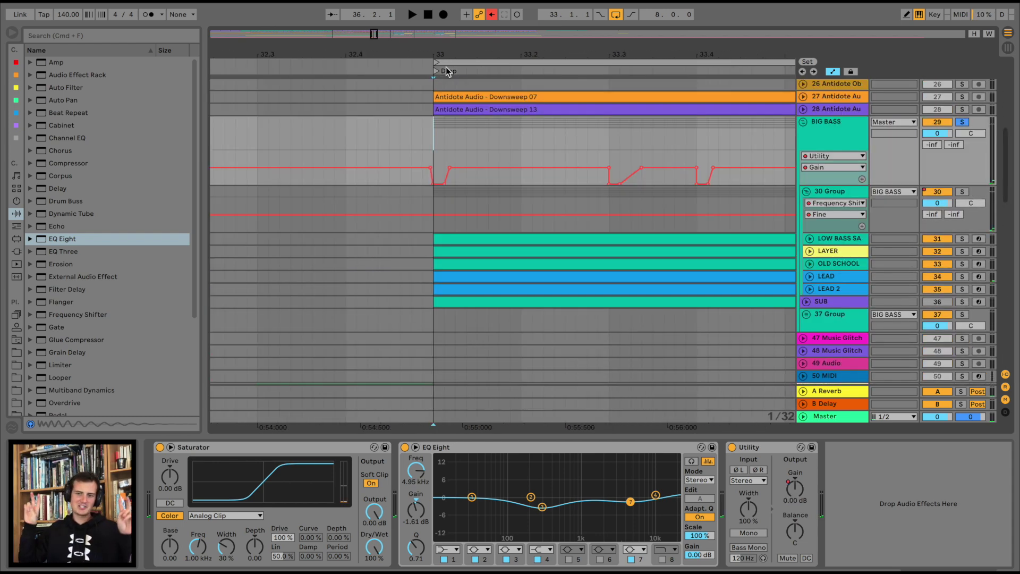
left_click_drag(467, 52, 468, 100)
scroll(449, 156, "up", 2)
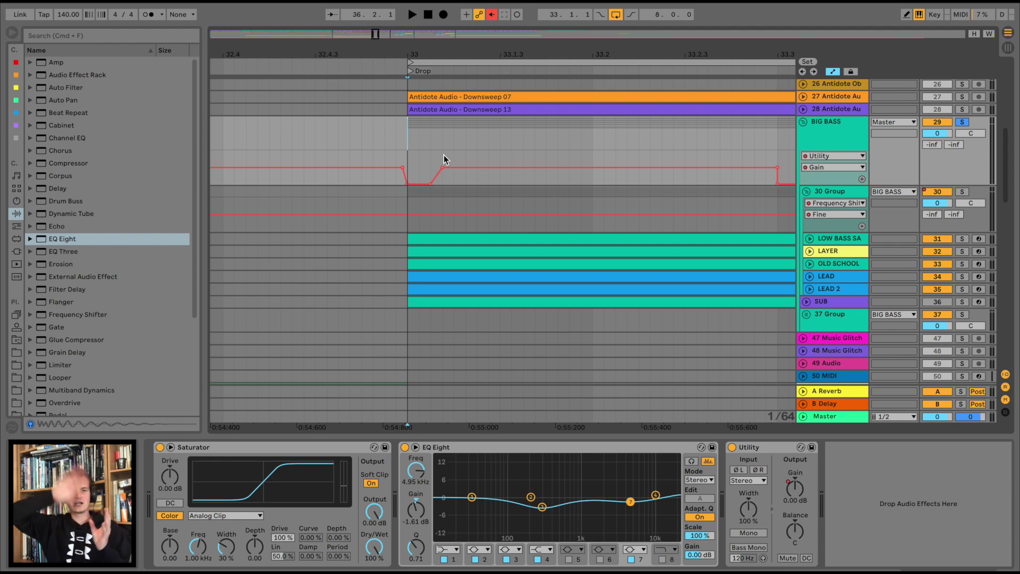
left_click_drag(490, 54, 544, 33)
scroll(520, 169, "right", 4)
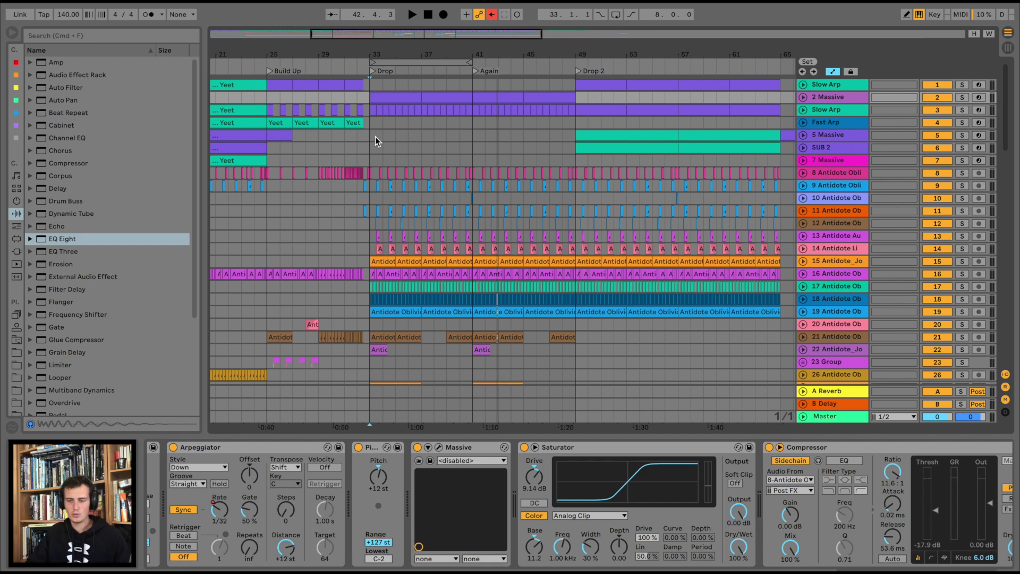
Step: Look over the full arrangement from the build-up to Drop 2 and collapse the BIG BASS group
scroll(460, 210, "down", 3)
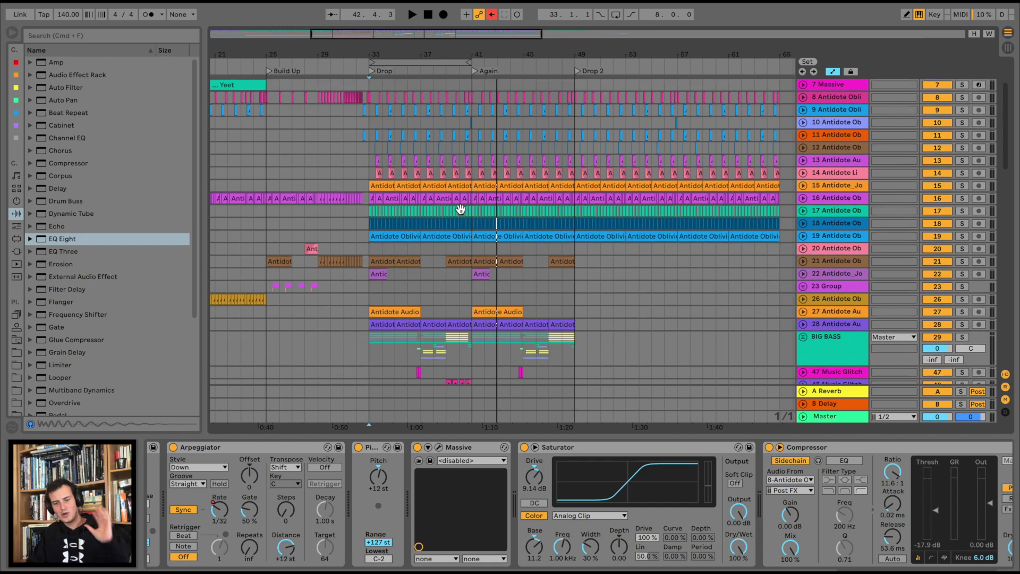
scroll(460, 209, "left", 5)
scroll(461, 208, "right", 5)
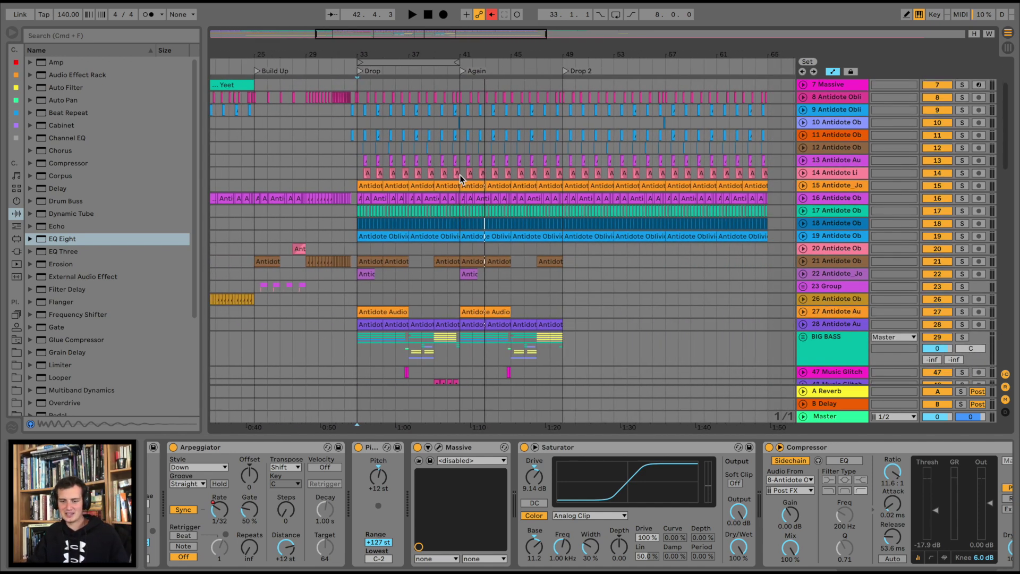
scroll(469, 71, "down", 5)
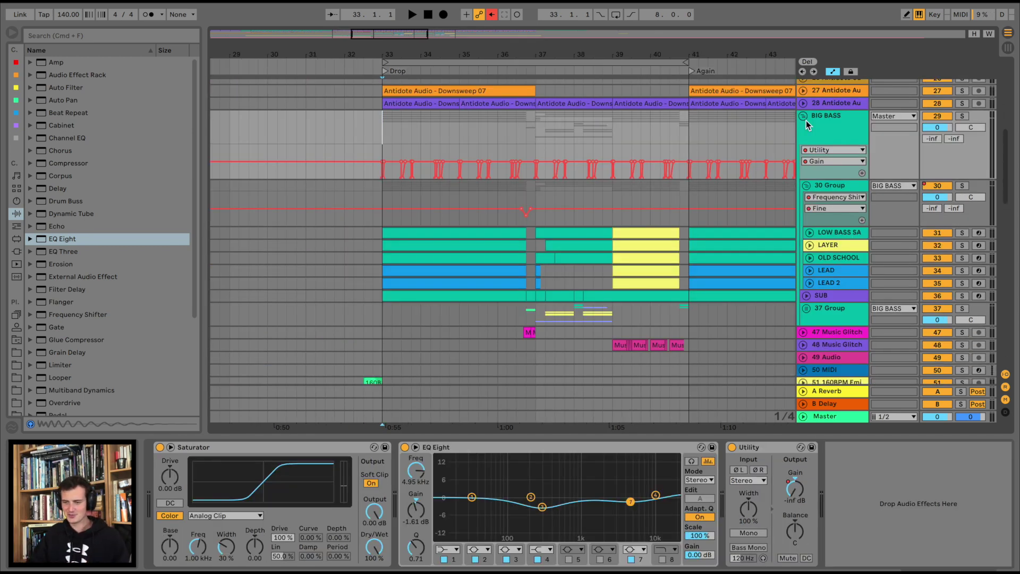
left_click(805, 119)
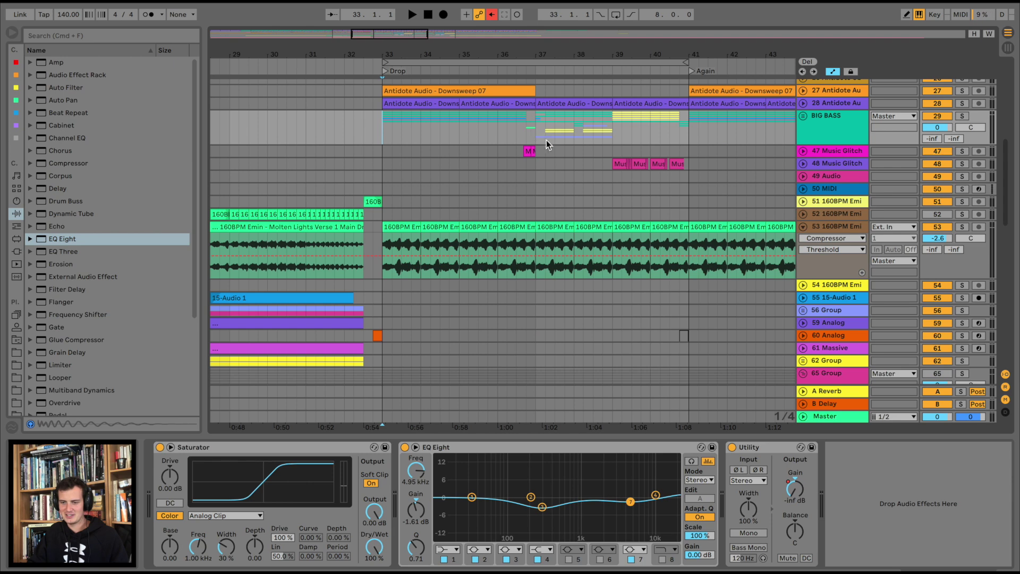
Step: Play the start of Drop 2 from bar 49 and look over the arrangement around it
left_click_drag(651, 55, 630, 84)
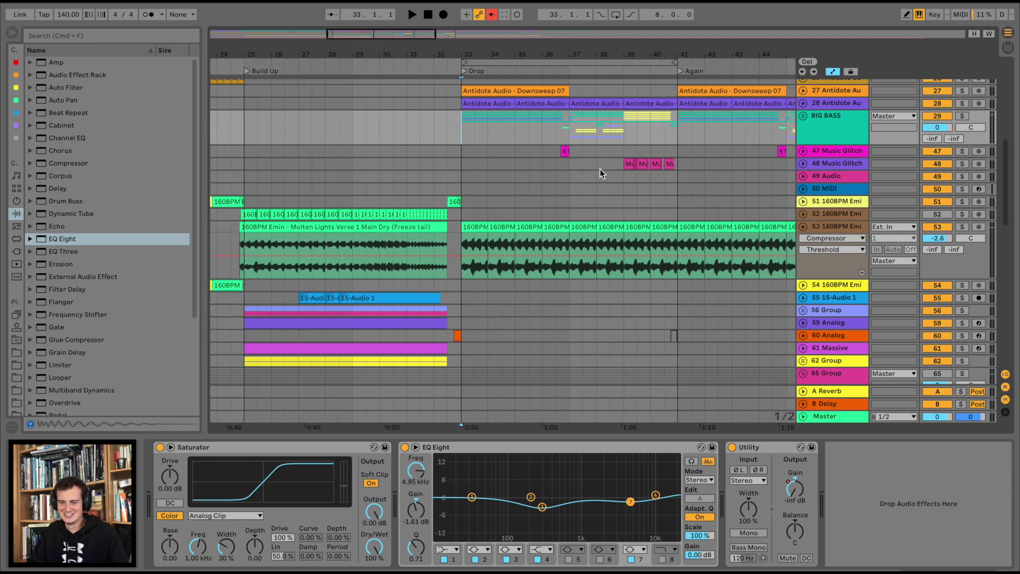
scroll(483, 272, "down", 3)
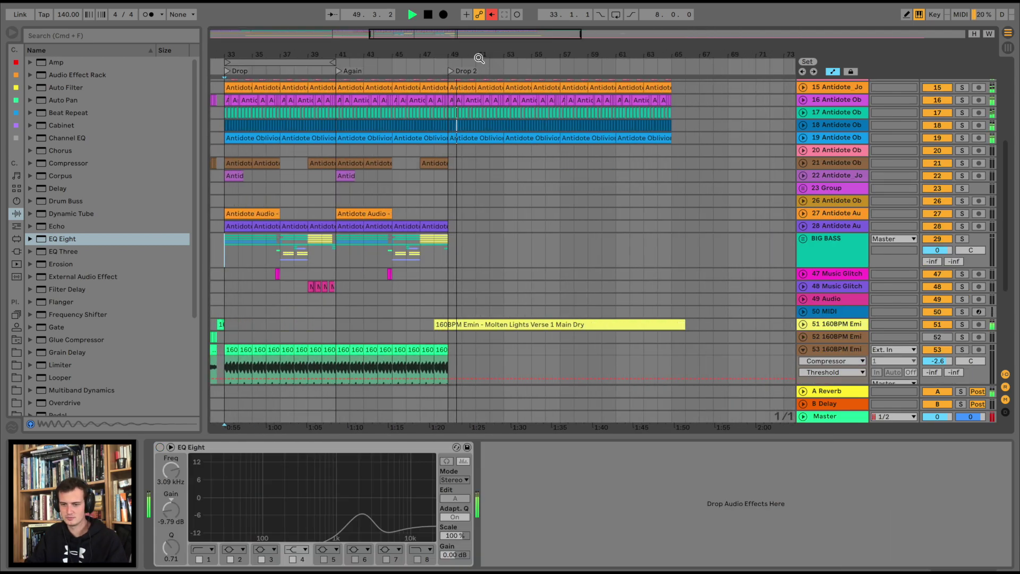
left_click_drag(480, 58, 475, 64)
scroll(503, 174, "down", 5)
scroll(502, 175, "left", 1)
scroll(503, 173, "up", 3)
key("space")
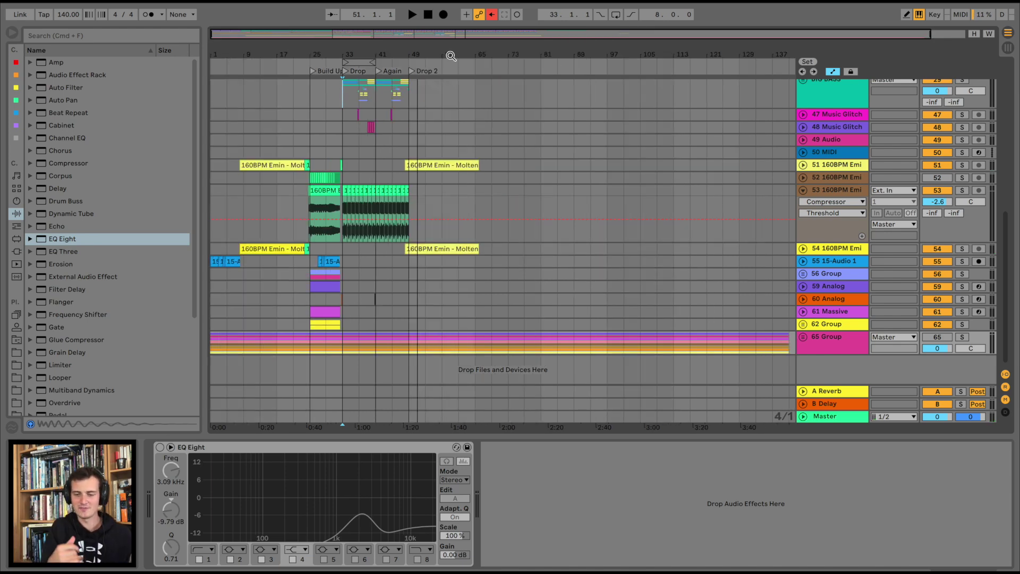
Step: Play the verse section from bar 9 to hear the Molten Lights vocals there
left_click_drag(232, 54, 232, 57)
left_click(274, 124)
key("space")
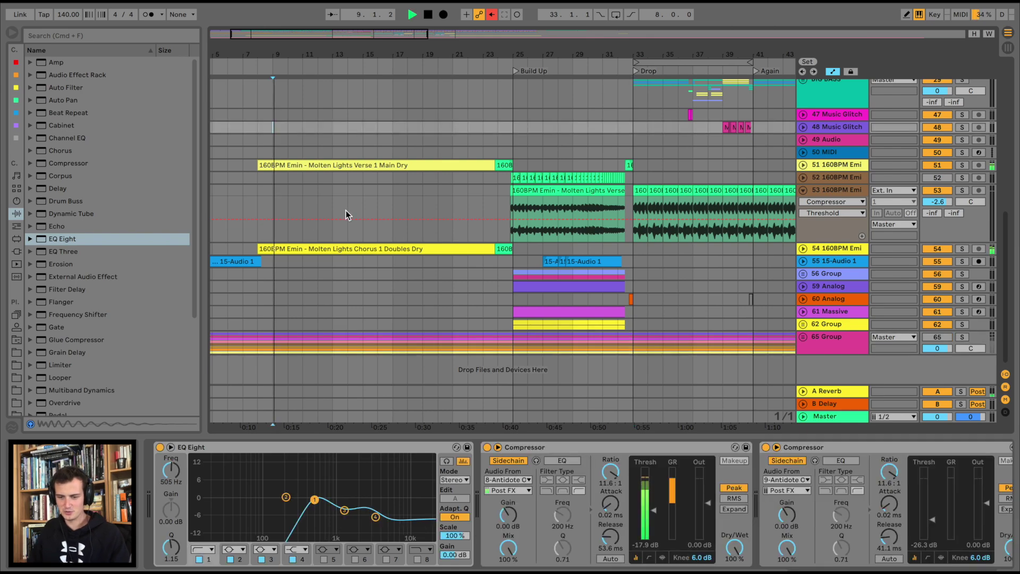
Step: Play Drop 2 from bar 49 and briefly solo track 13 to hear it alone
scroll(466, 174, "right", 5)
scroll(467, 173, "up", 5)
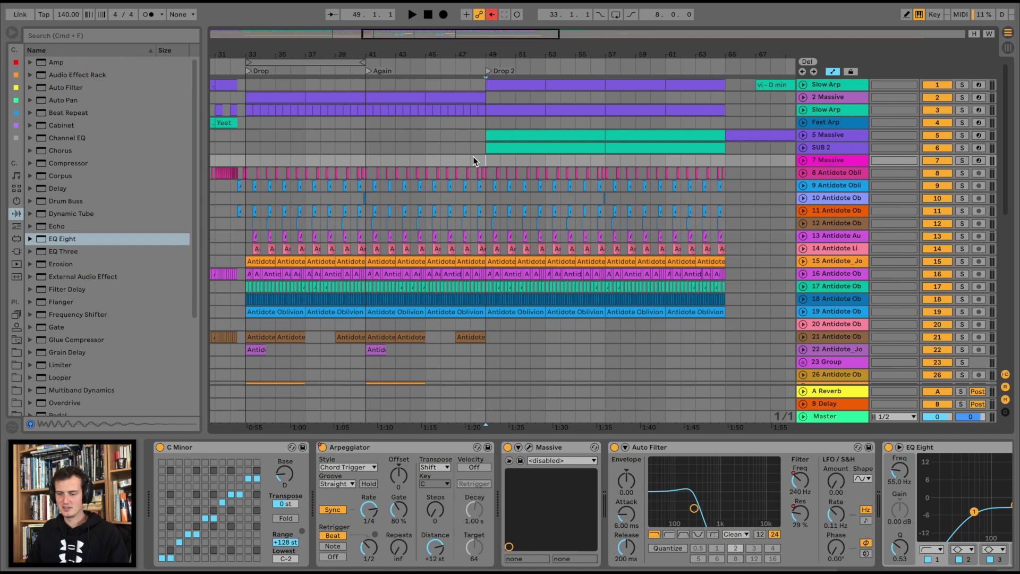
key("space")
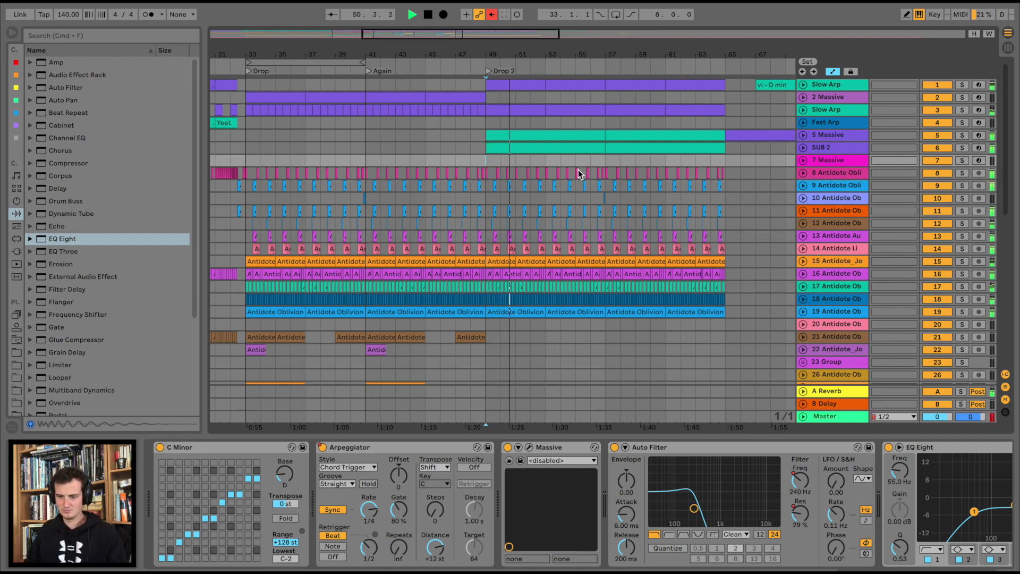
left_click(962, 236)
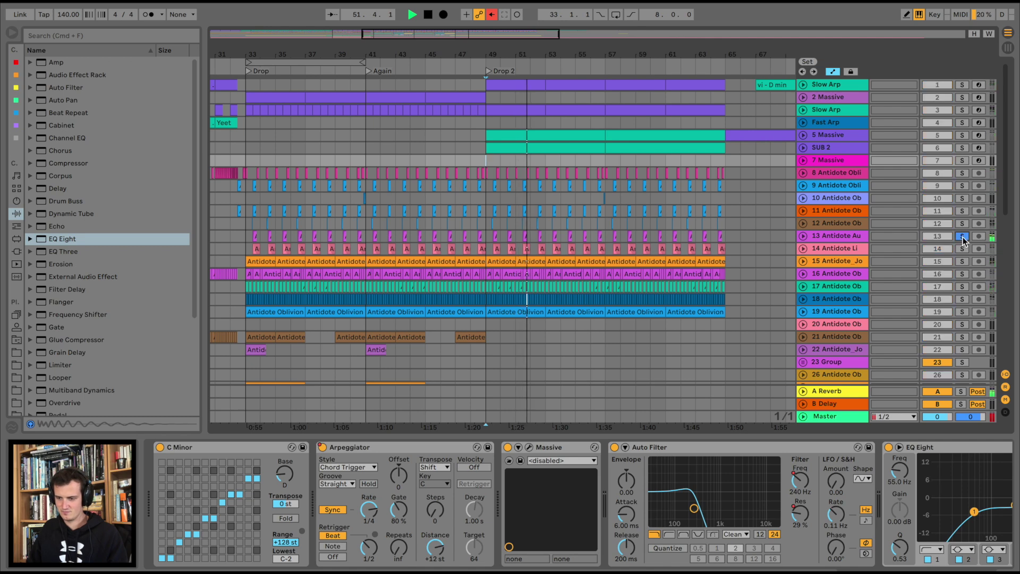
left_click(963, 236)
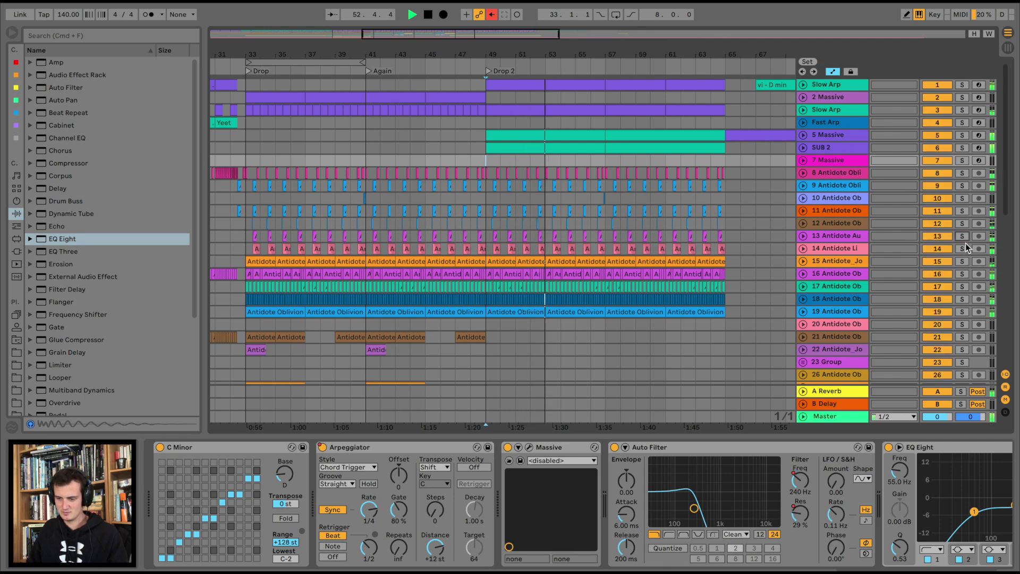
Step: Deactivate the track 14 clips across Drop 2 up to bar 65 and listen to the section without them
left_click_drag(730, 247, 490, 253)
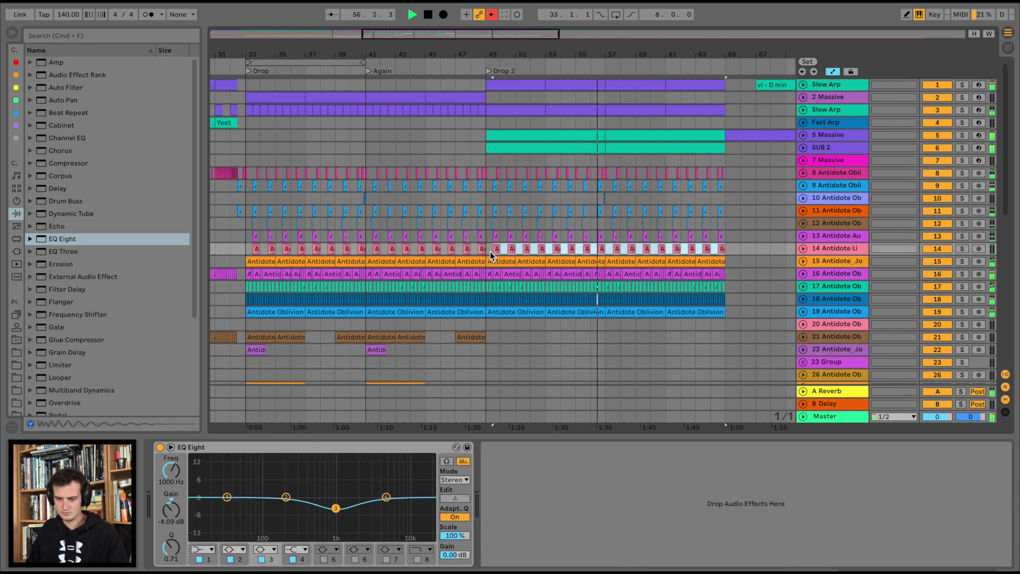
key("super+v")
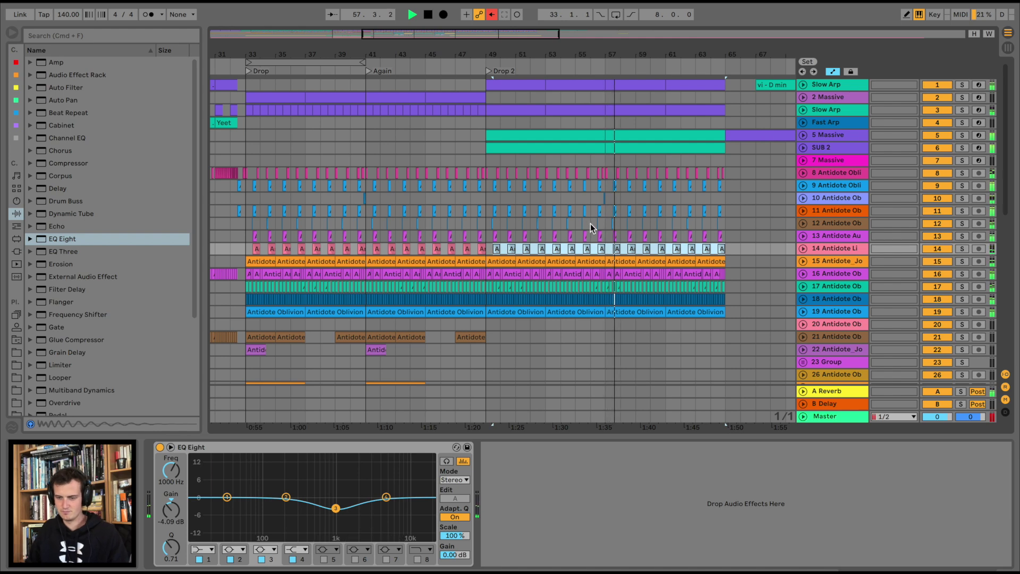
scroll(588, 227, "right", 2)
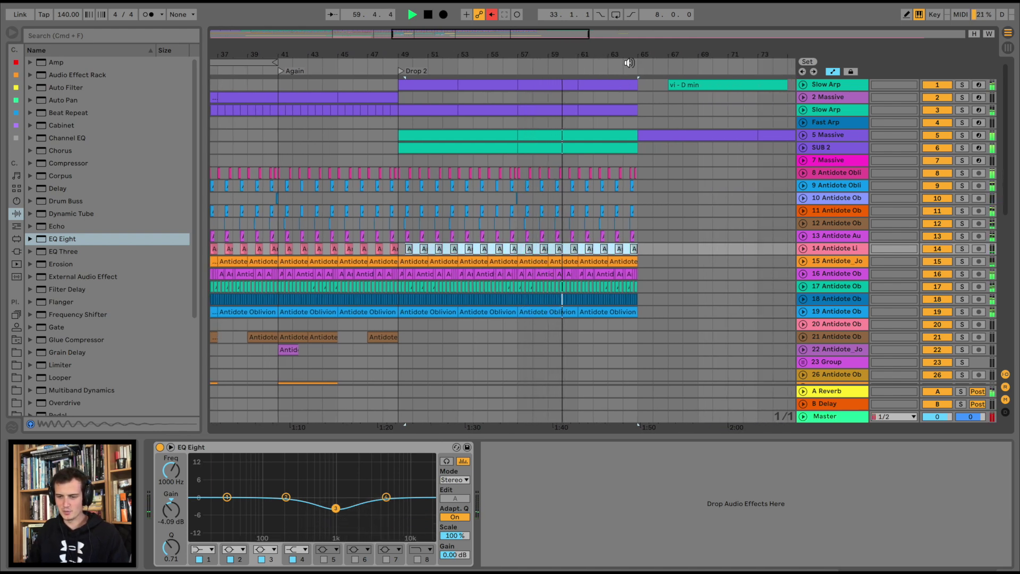
scroll(586, 236, "down", 2)
key("space")
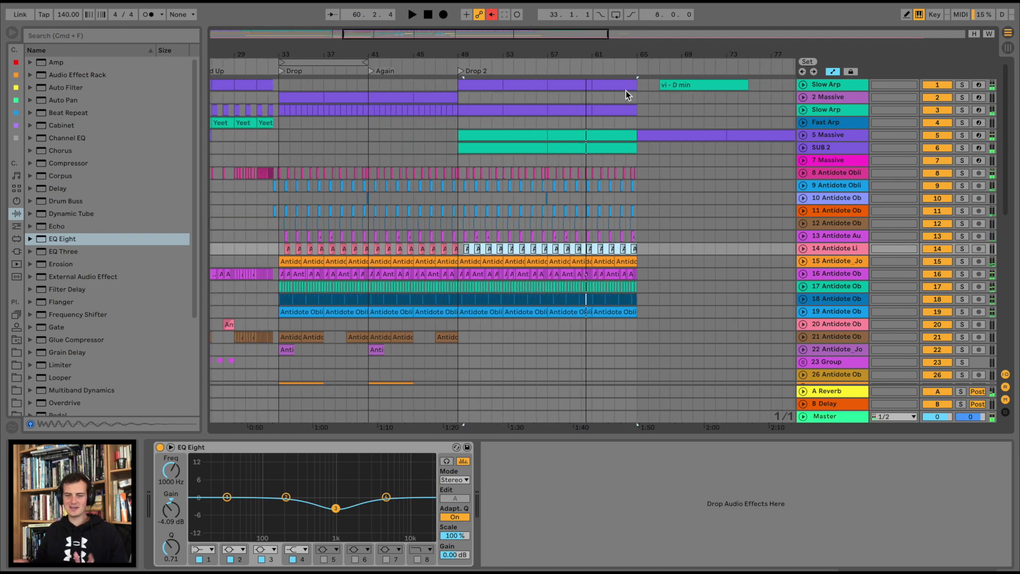
Step: Listen to the end of Drop 2 and its transition into the section starting at bar 65
scroll(616, 51, "up", 2)
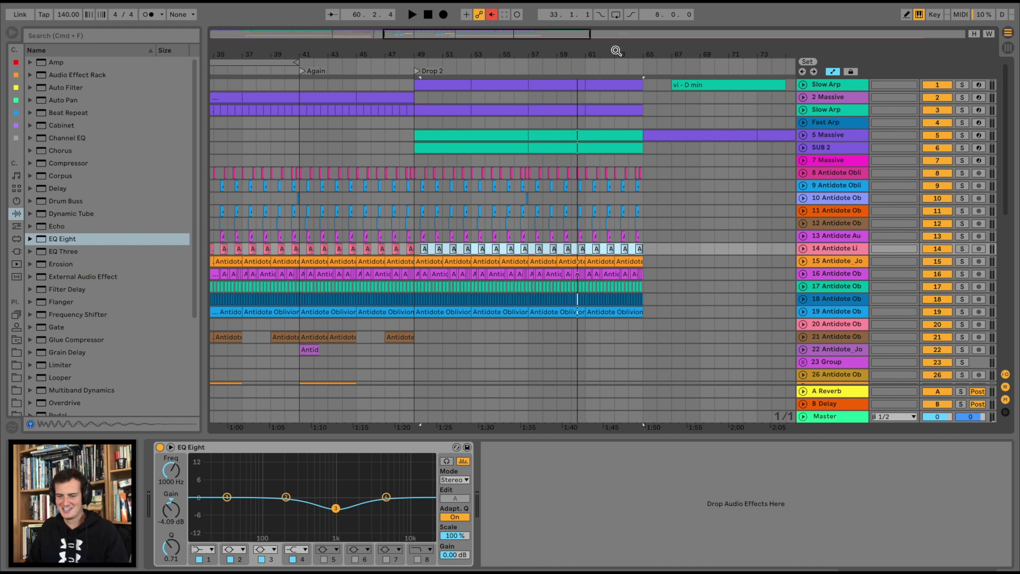
left_click(615, 67)
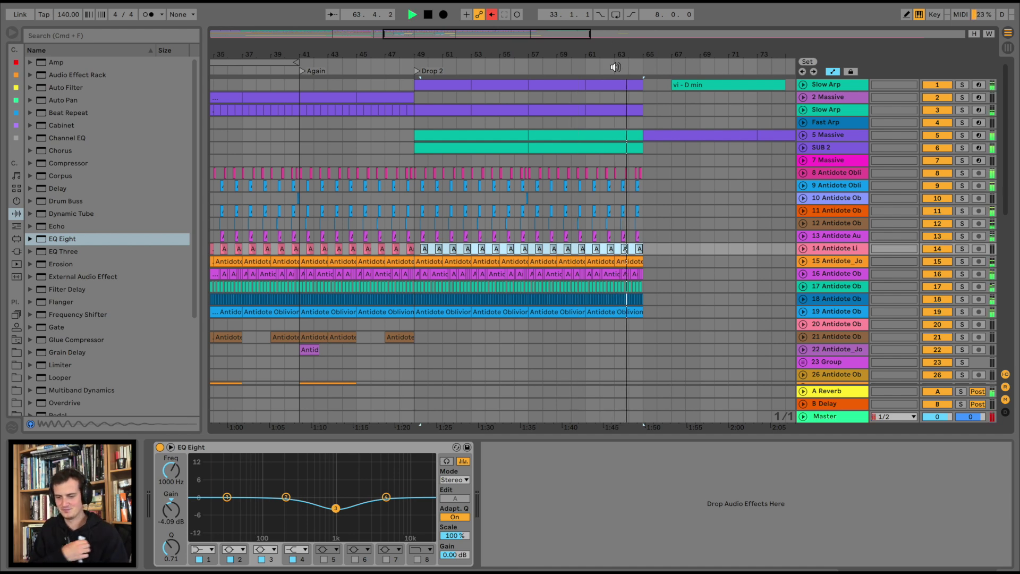
scroll(637, 191, "down", 5)
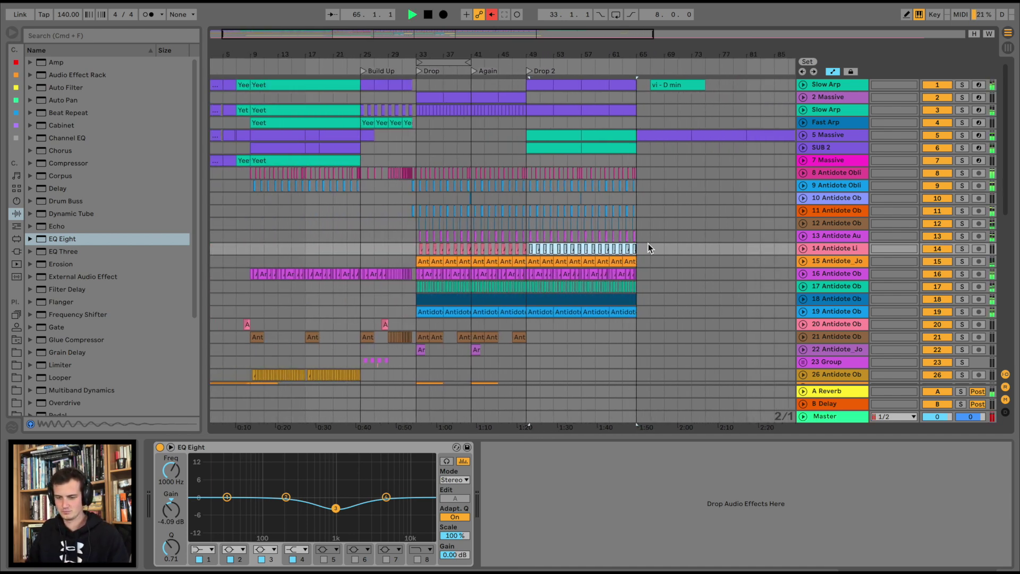
key("space")
key("space")
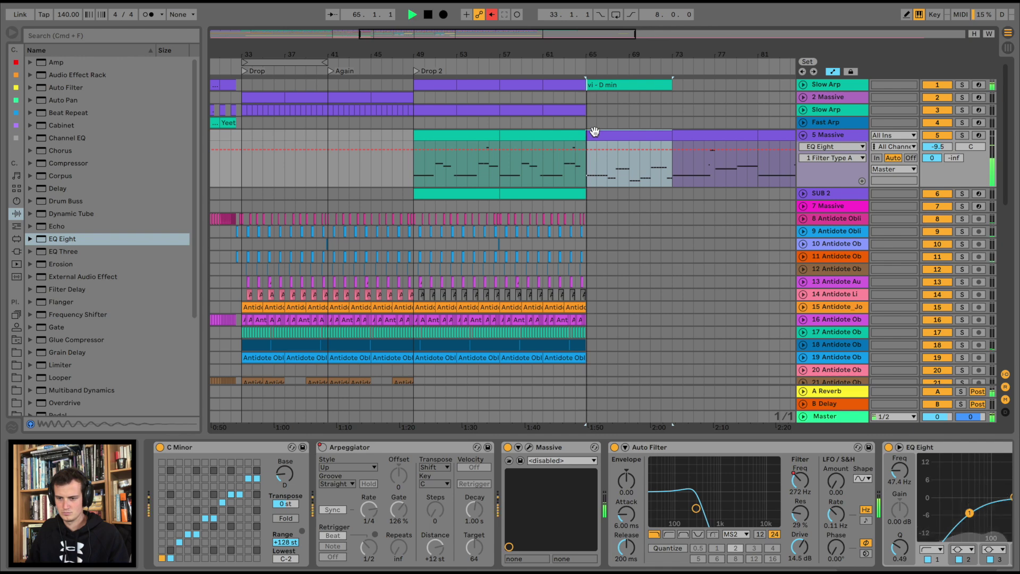
Step: Stop playback and add a locator named Break/Bridge at bar 65
key("space")
right_click(587, 69)
left_click(616, 98)
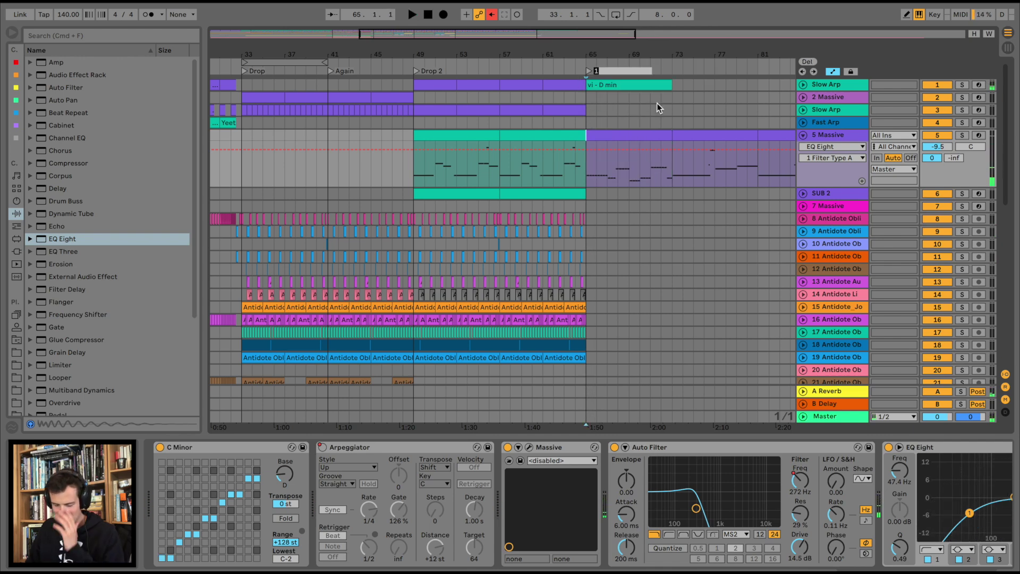
type("Break")
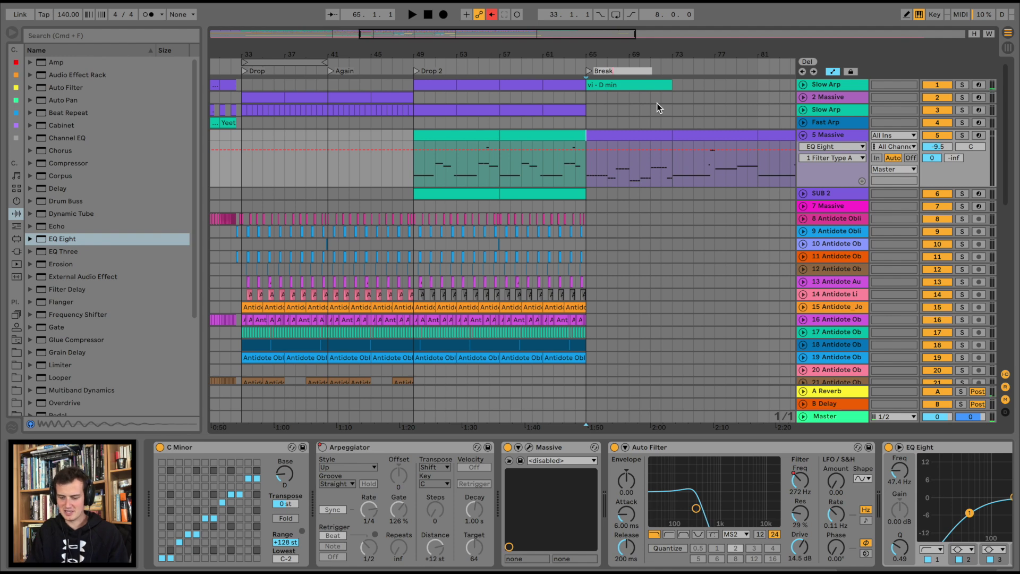
type("/Bridge")
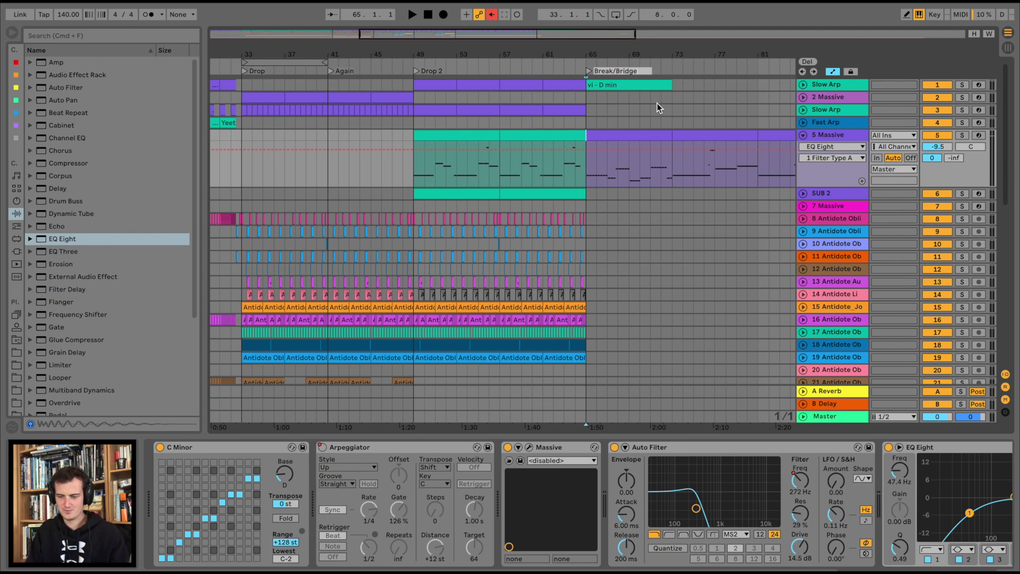
key("Return")
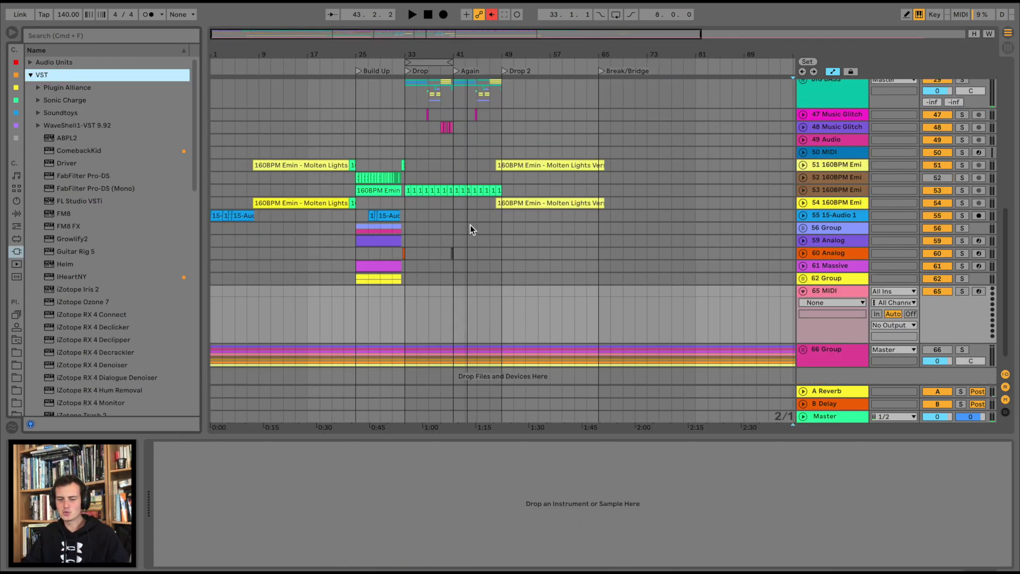
Step: Load the Massive VST onto the empty 65 MIDI track and reposition its plug-in window
scroll(98, 224, "down", 15)
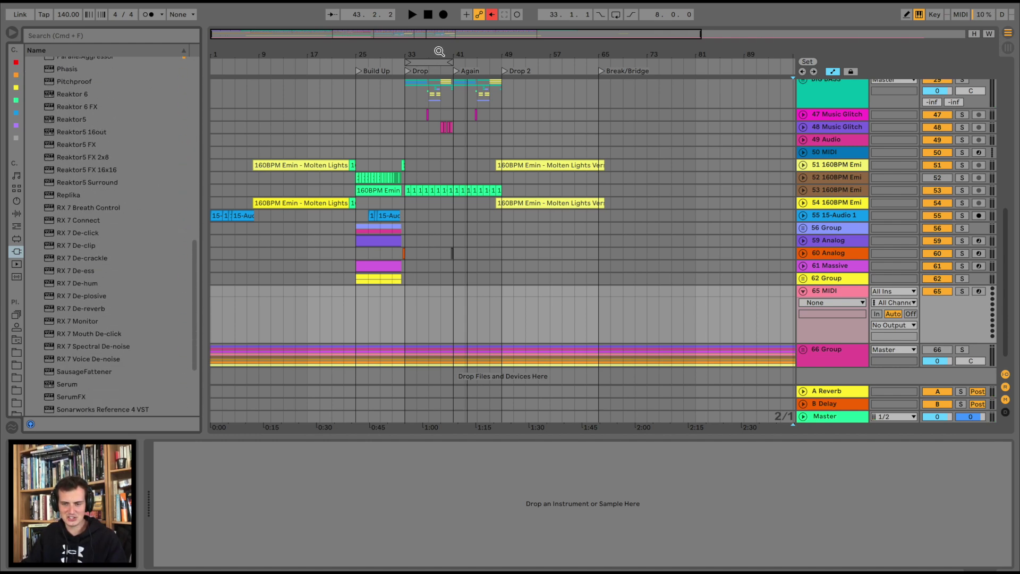
left_click_drag(438, 53, 222, 183)
scroll(99, 282, "up", 6)
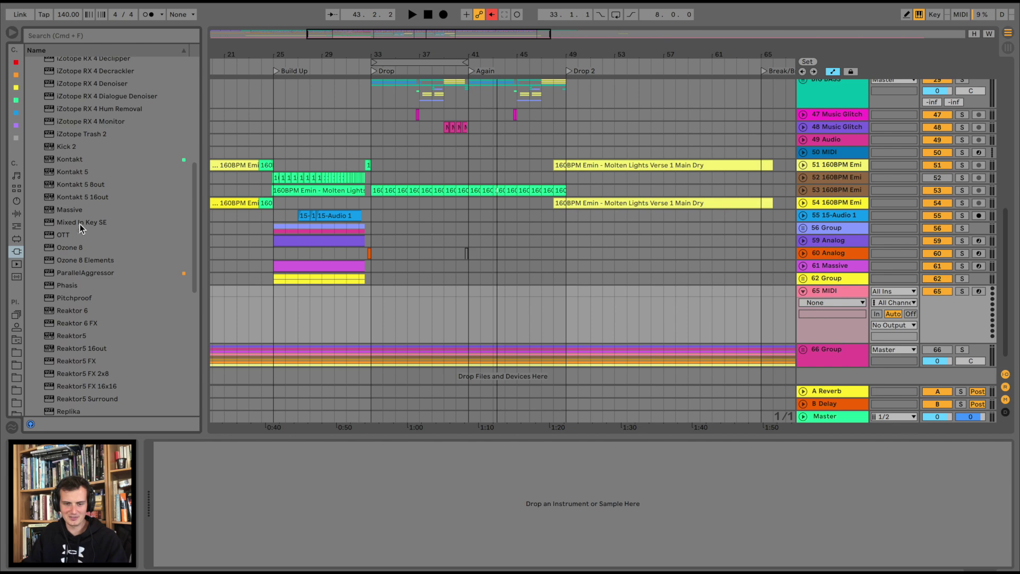
left_click_drag(85, 212, 141, 217)
left_click_drag(492, 299, 492, 299)
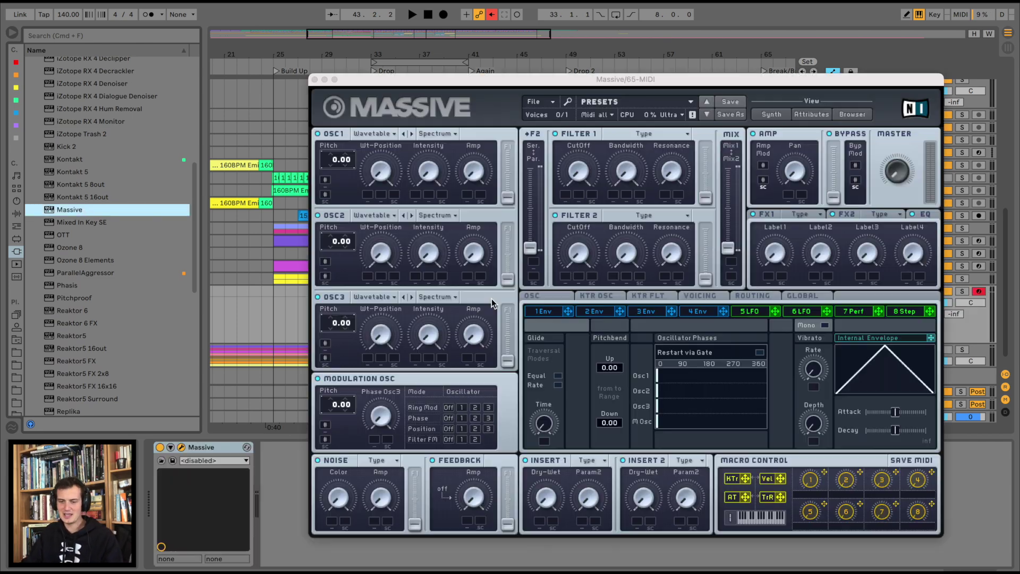
left_click_drag(670, 78, 610, 78)
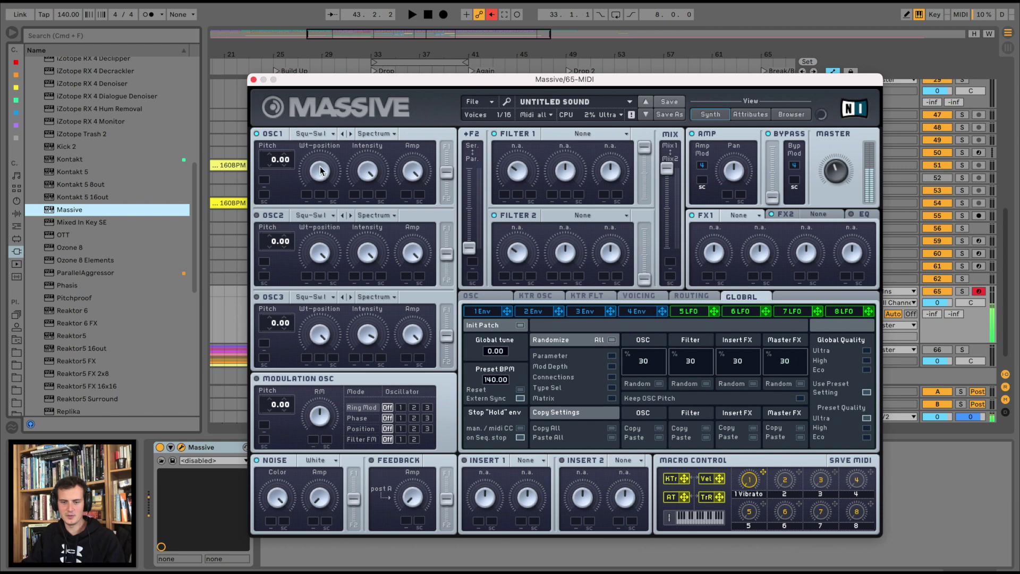
Step: Set Massive's OSC2 pitch to 24.00, enable OSC3 and set its pitch to 19.00
left_click_drag(281, 242, 286, 208)
left_click(257, 297)
left_click_drag(275, 322, 283, 298)
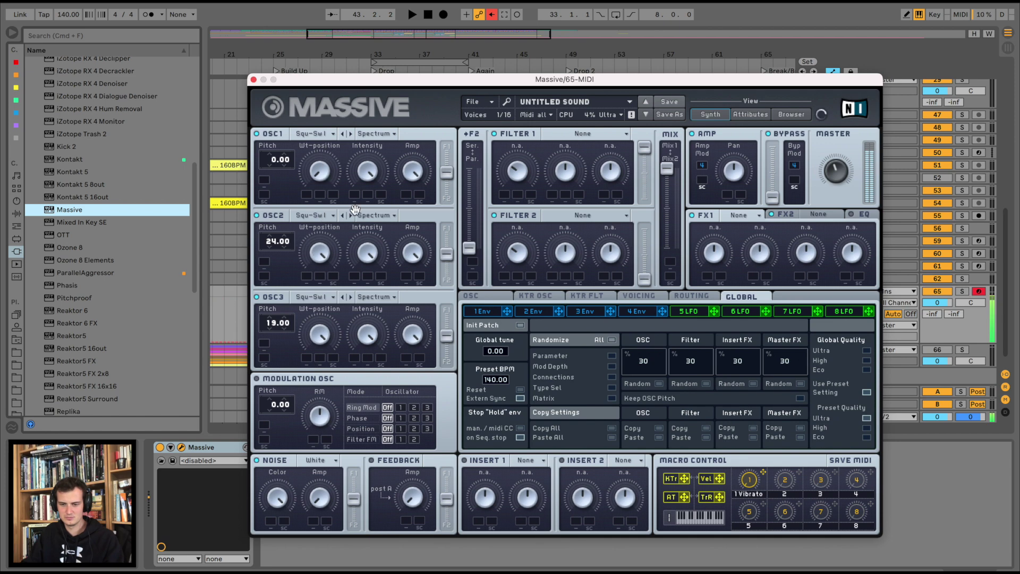
Step: Set Massive's Filter 1 to Scream and raise its Scream and Resonance amounts
left_click(588, 133)
left_click(560, 205)
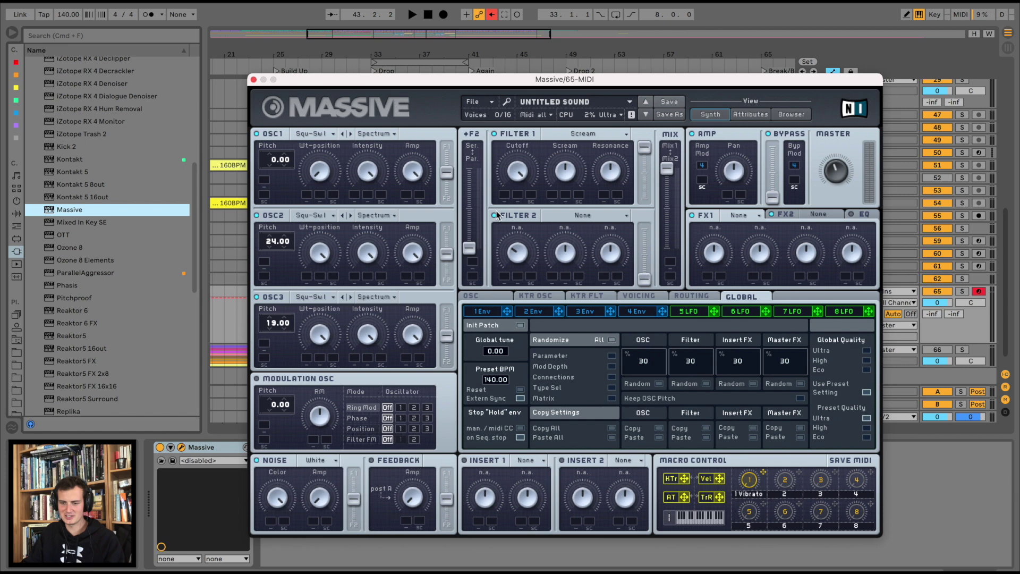
left_click_drag(470, 250, 470, 310)
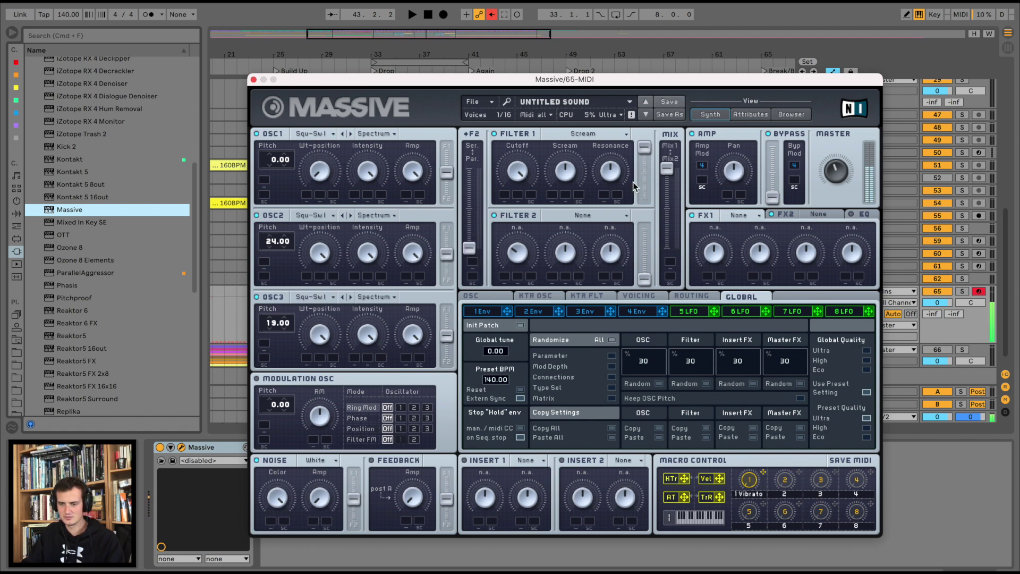
left_click_drag(527, 175, 523, 180)
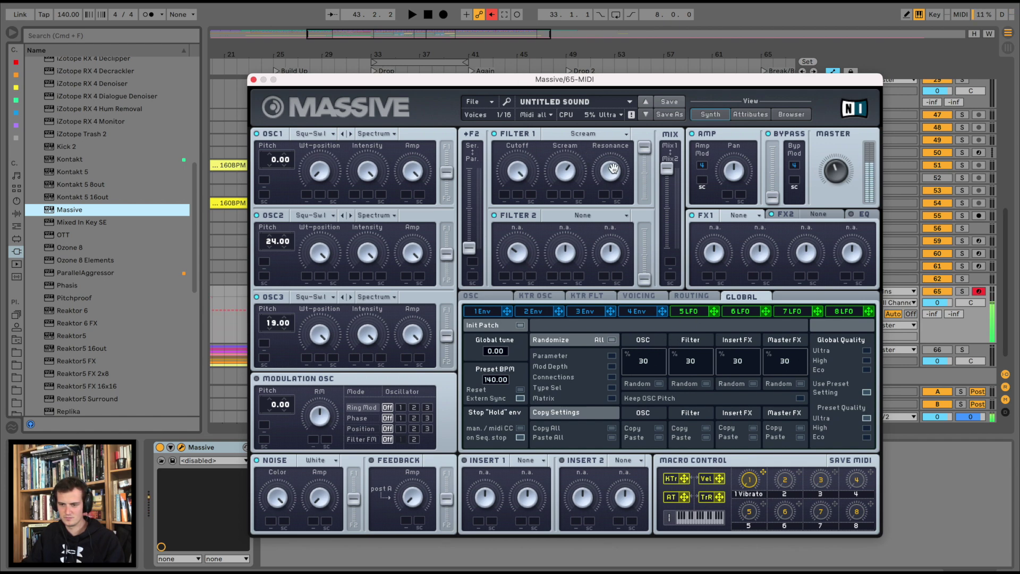
Step: Set FX1 to the T Tube effect and FX2 to Dimension Expander, and adjust the tube's Dry/Wet and Drive
left_click(739, 216)
left_click(768, 333)
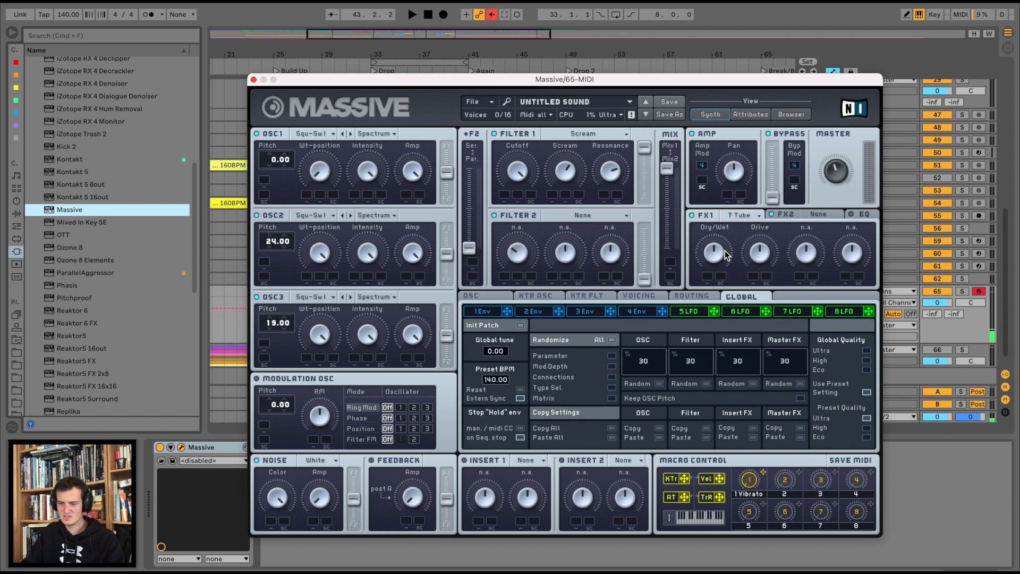
left_click(816, 213)
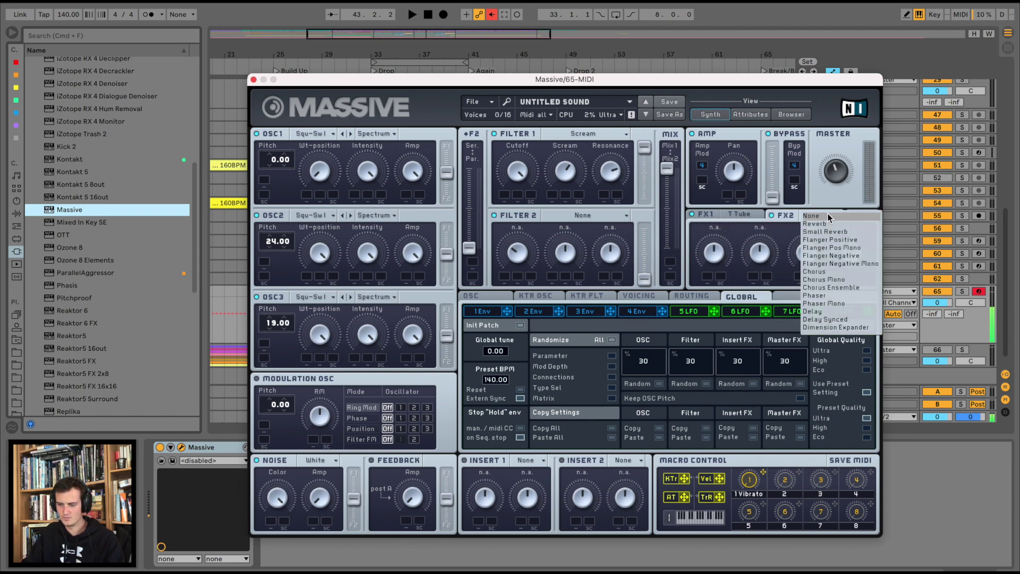
left_click(836, 327)
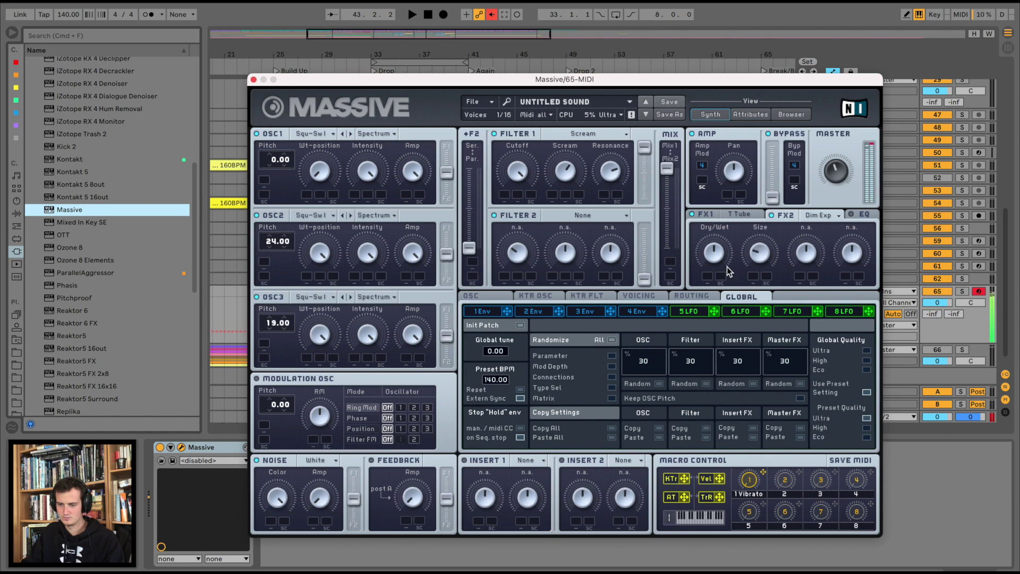
left_click(740, 215)
left_click(740, 216)
left_click_drag(707, 247, 711, 260)
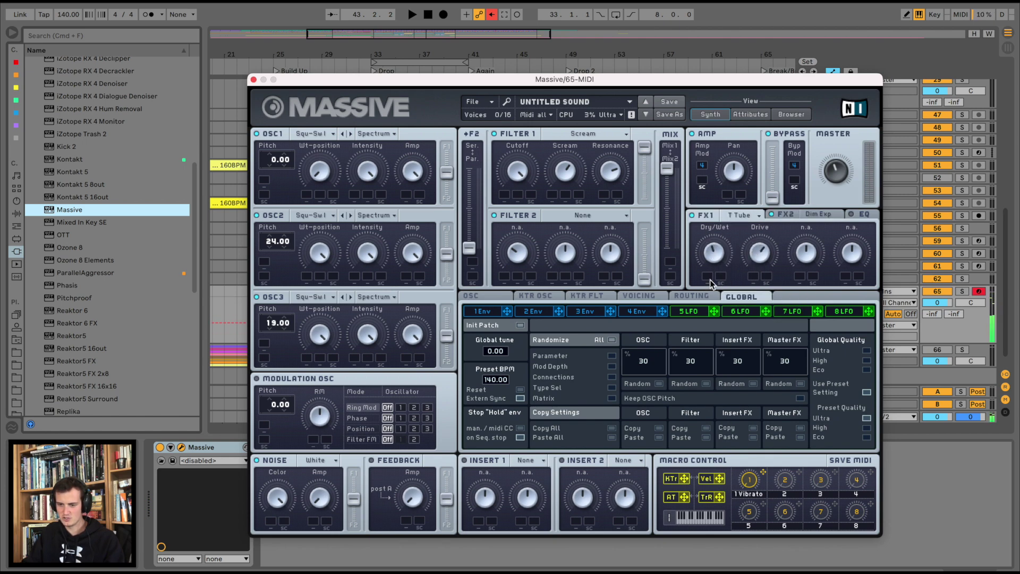
Step: Lengthen Envelope 1's attack and assign the envelope to OSC1's pitch with a modulation amount of 12.00
left_click(482, 311)
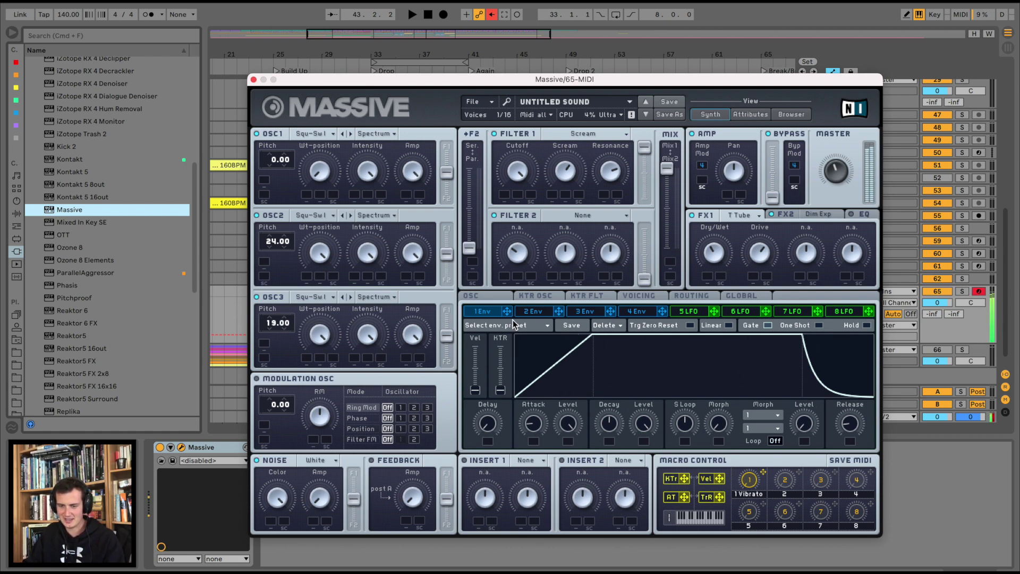
left_click_drag(538, 423, 538, 409)
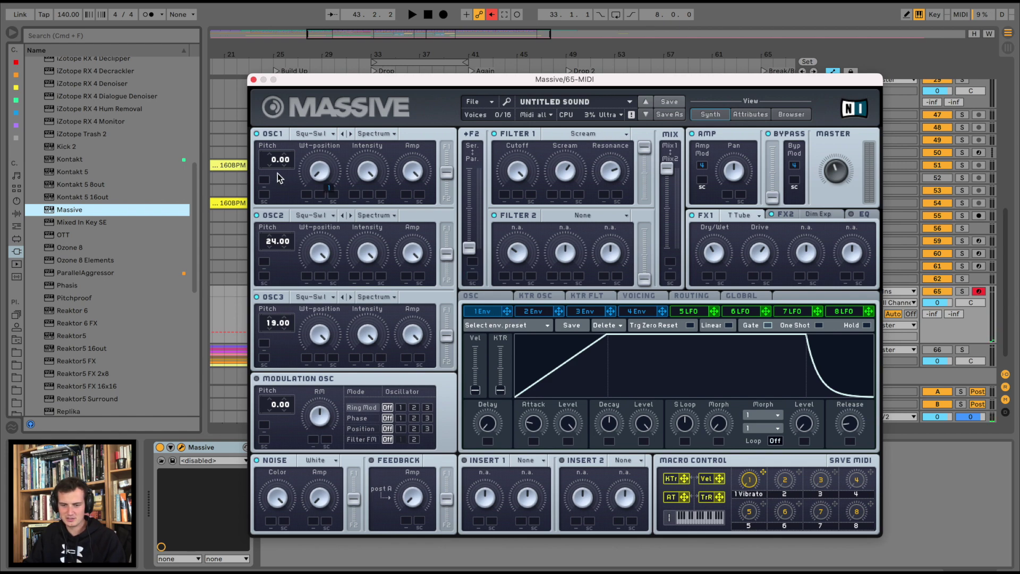
left_click_drag(508, 312, 283, 171)
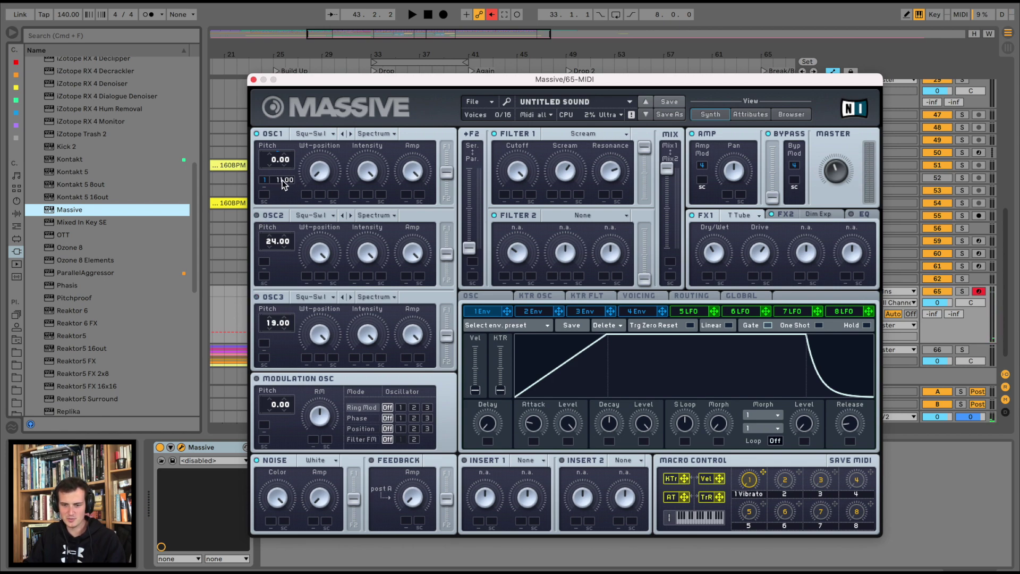
left_click_drag(283, 179, 283, 176)
left_click_drag(532, 423, 529, 412)
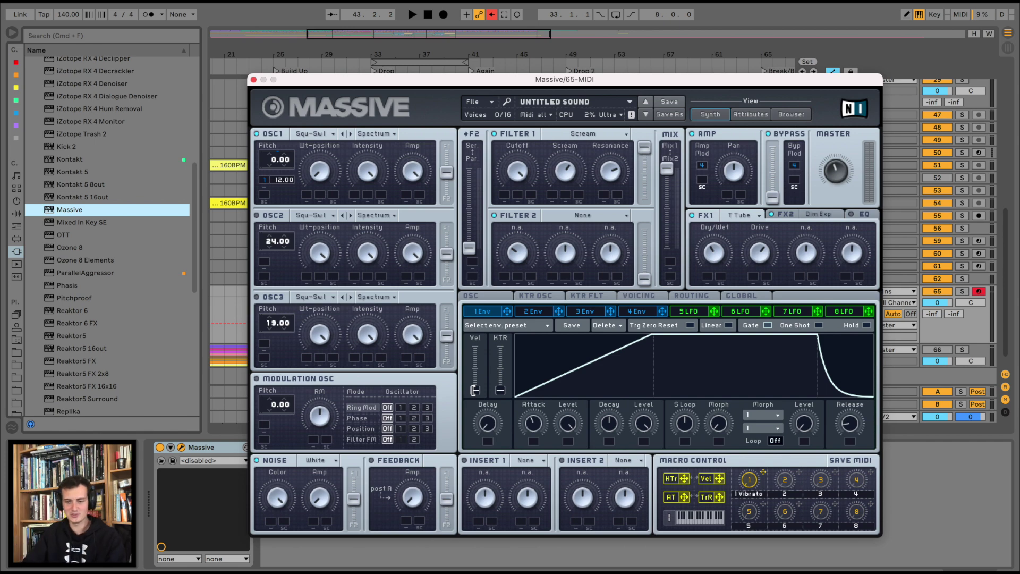
Step: Try OSC1's pitch at 12.00 with a -12.00 envelope amount, and settle on pitch -12.00 with amount 12.00
left_click_drag(282, 182, 279, 215)
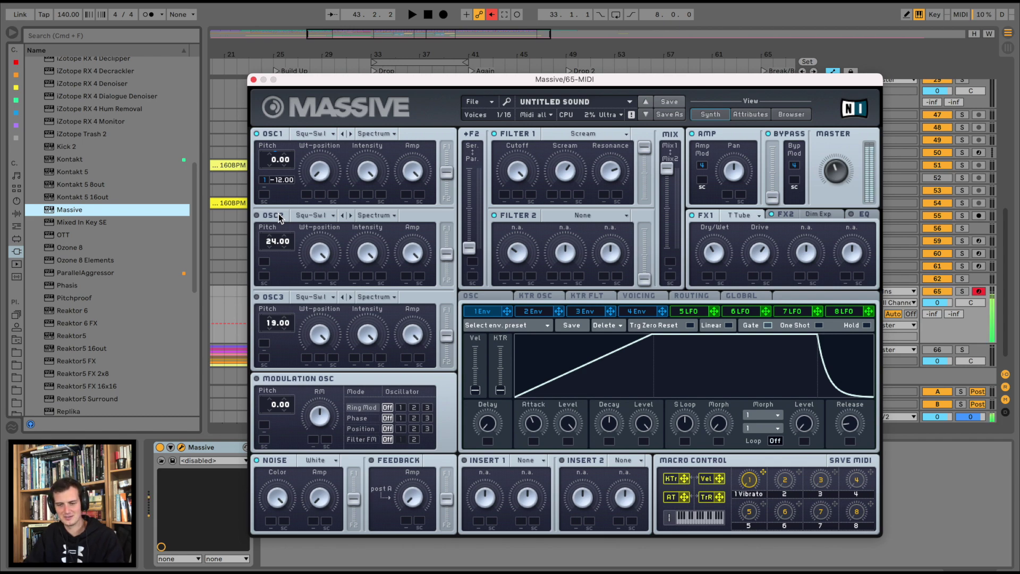
mouse_move(273, 155)
left_mouse_down()
mouse_move(279, 137)
mouse_move(279, 146)
left_mouse_up()
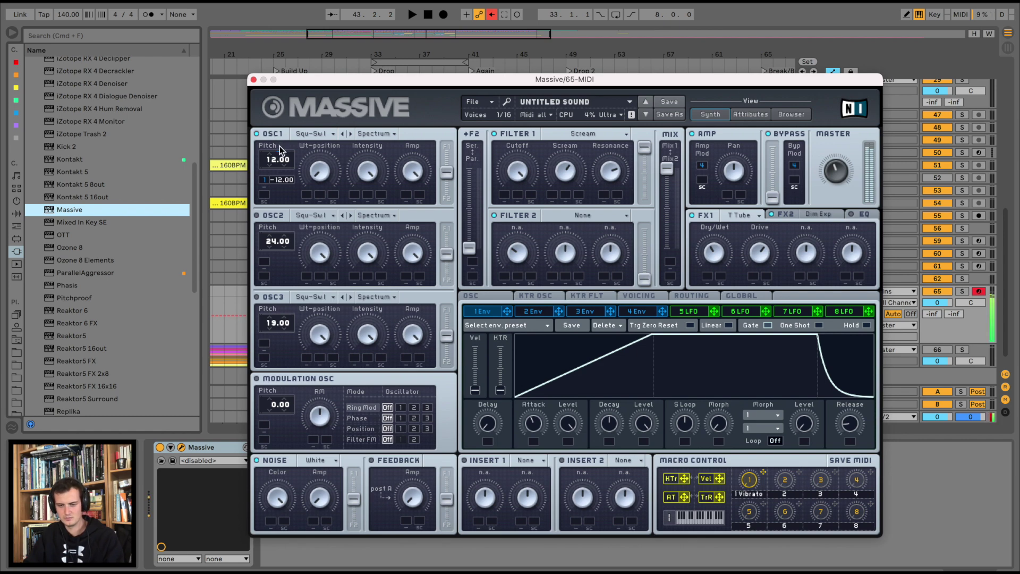
mouse_move(276, 179)
left_mouse_down()
mouse_move(284, 146)
mouse_move(274, 179)
left_mouse_up()
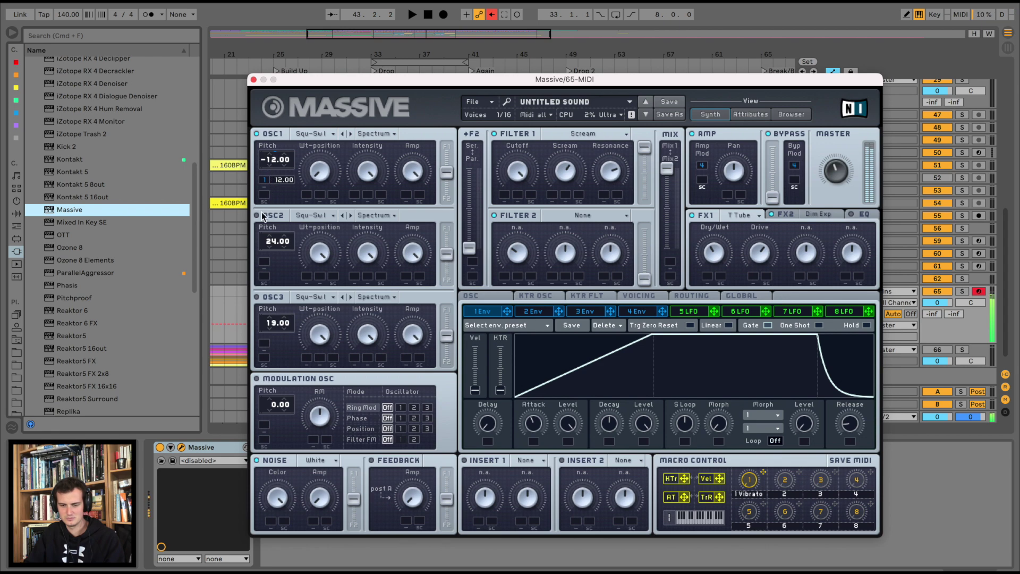
Step: Assign Envelope 1 to the pitch of OSC2 and OSC3 with a modulation amount of 12.00 each
left_click_drag(508, 313, 290, 249)
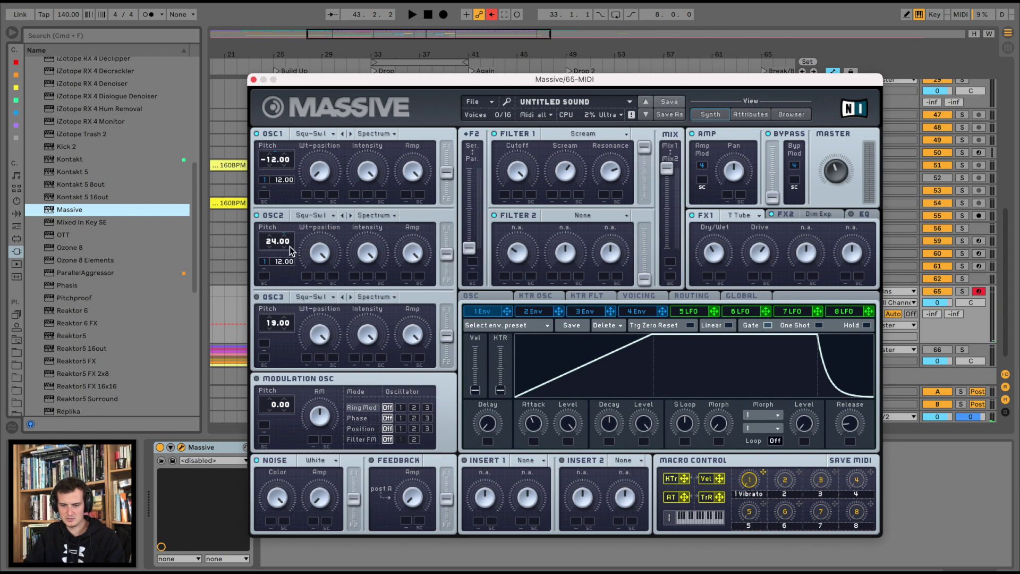
left_click_drag(507, 311, 285, 326)
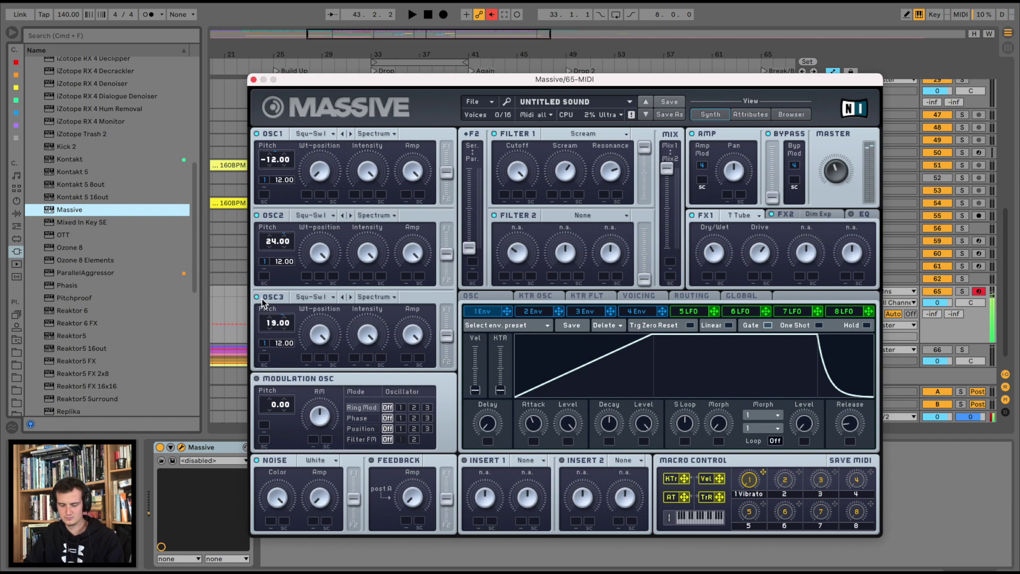
Step: Set Massive's voicing to Monorotate with the Legato Triller trigger, and shorten Envelope 1's attack
left_click(639, 295)
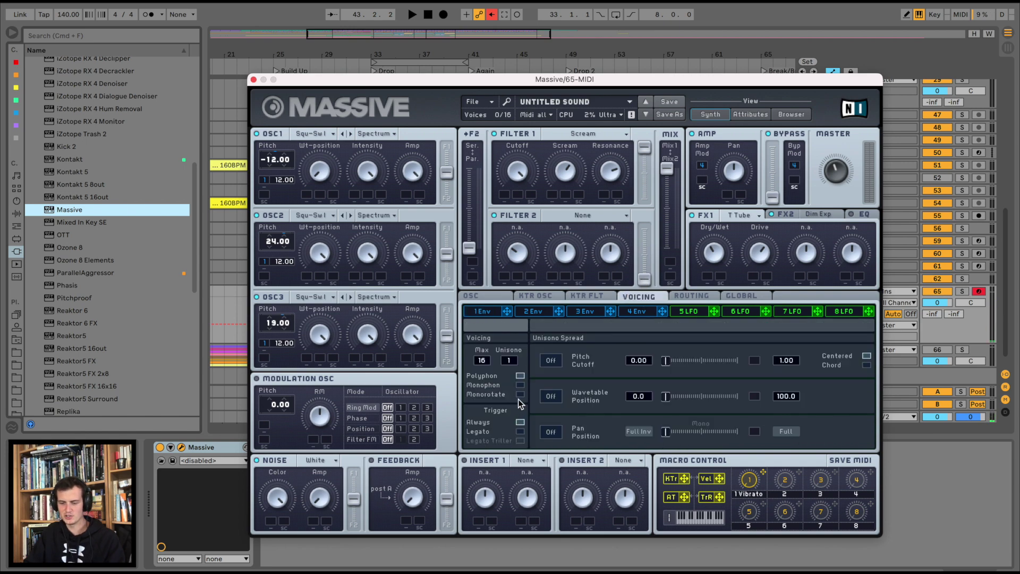
left_click(520, 395)
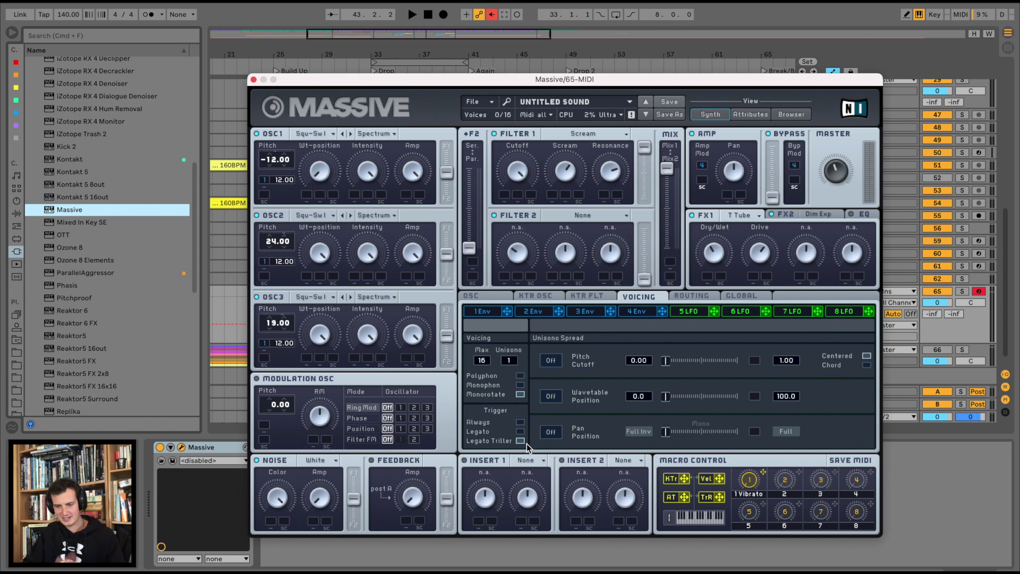
left_click(488, 312)
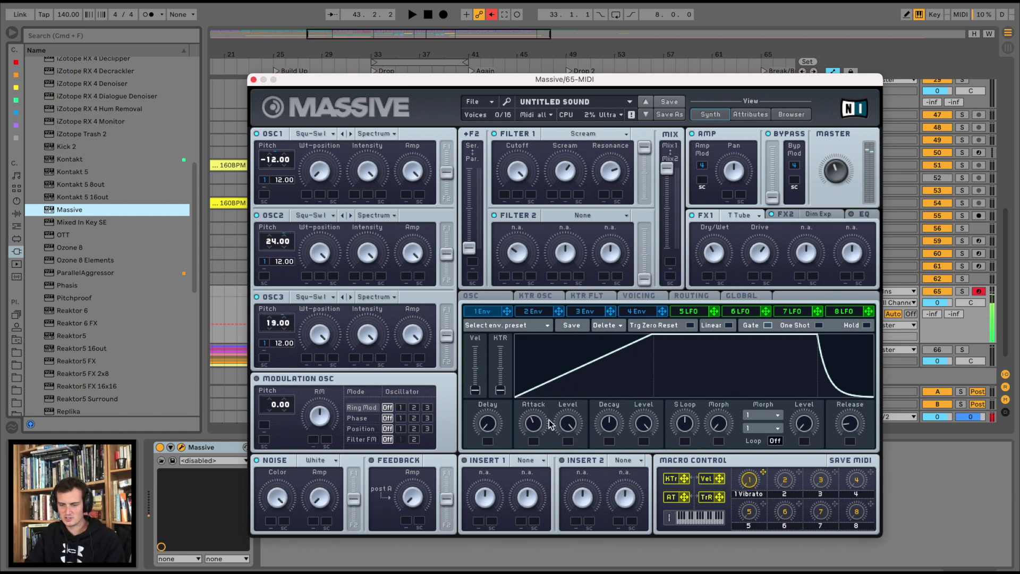
left_click_drag(535, 426, 540, 406)
left_click_drag(540, 399, 579, 452)
Step: Set Insert 1 to Frequency Shifter, adjust Filter 1's Cutoff and assign the 5 LFO to it
left_click(526, 460)
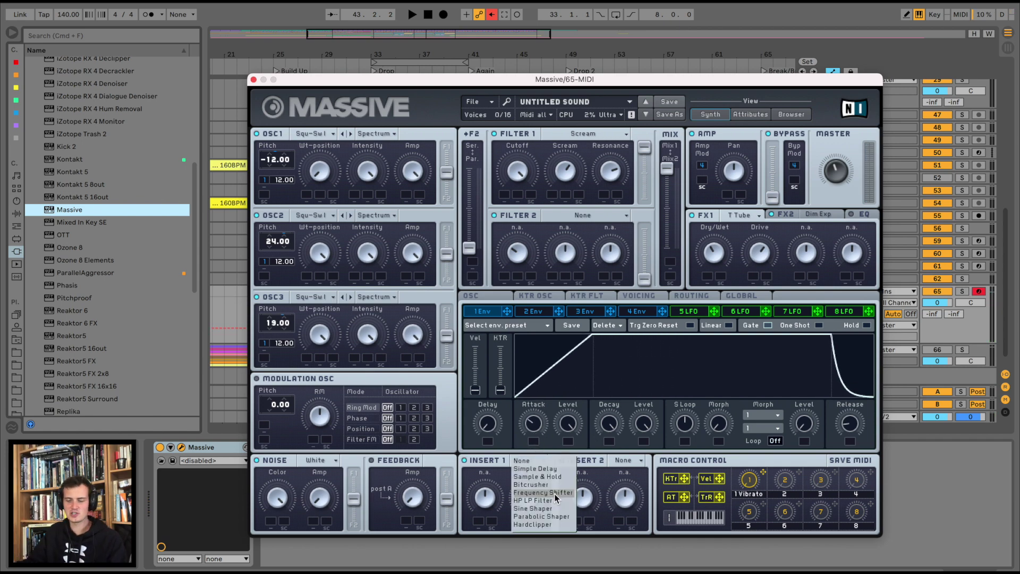
left_click(547, 492)
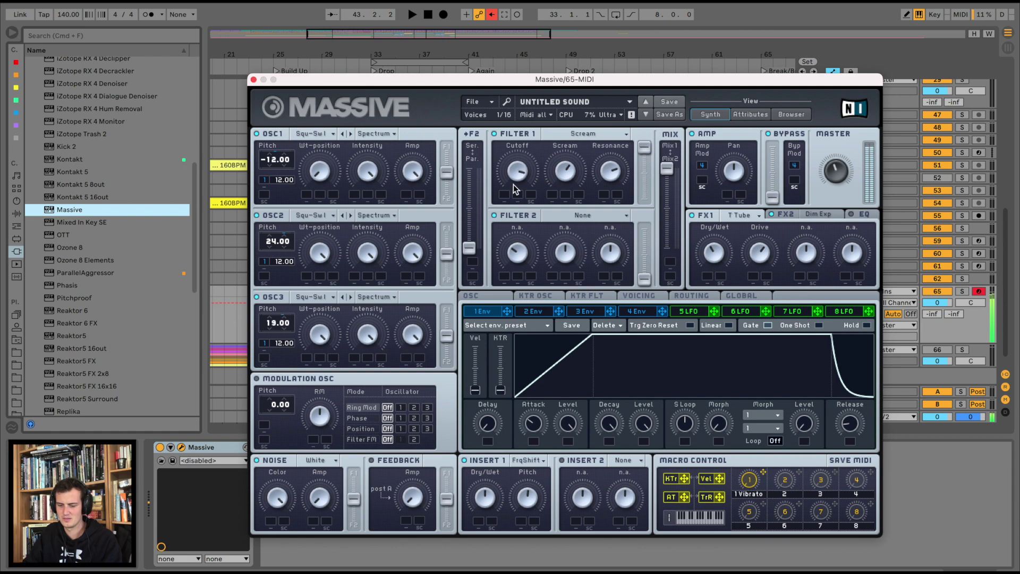
left_click_drag(515, 180, 521, 155)
left_click_drag(713, 311, 505, 198)
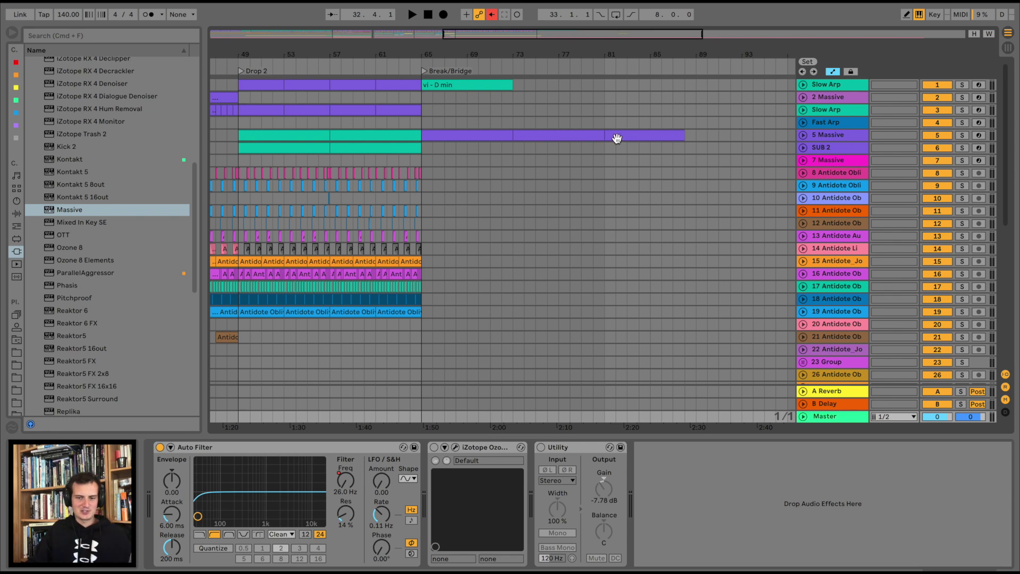
Step: Return to the start of the arrangement and play the track from bar 1
scroll(616, 139, "left", 10)
left_click_drag(595, 51, 493, 51)
left_click_drag(357, 51, 356, 55)
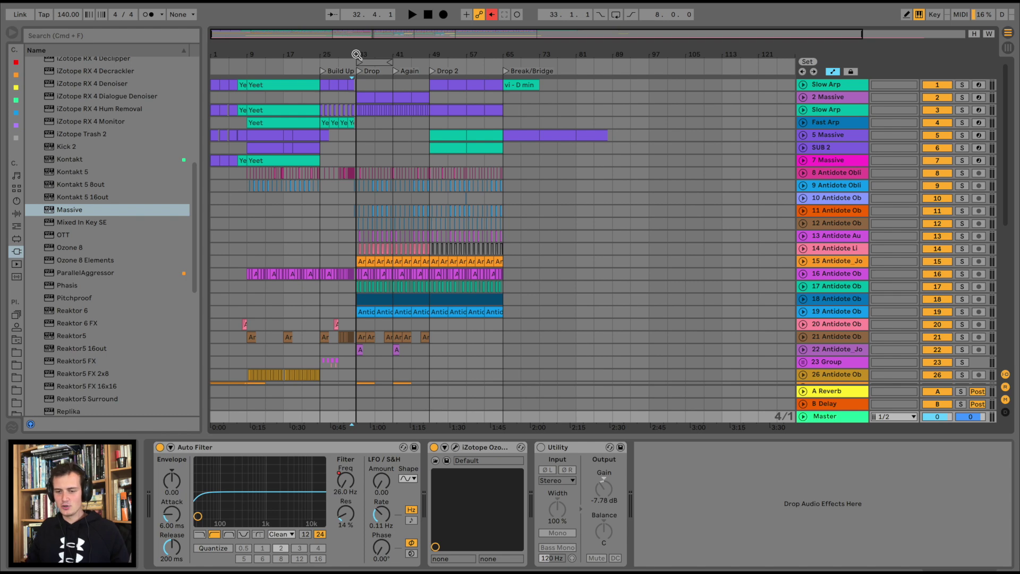
left_click_drag(356, 55, 357, 50)
left_click_drag(582, 52, 582, 56)
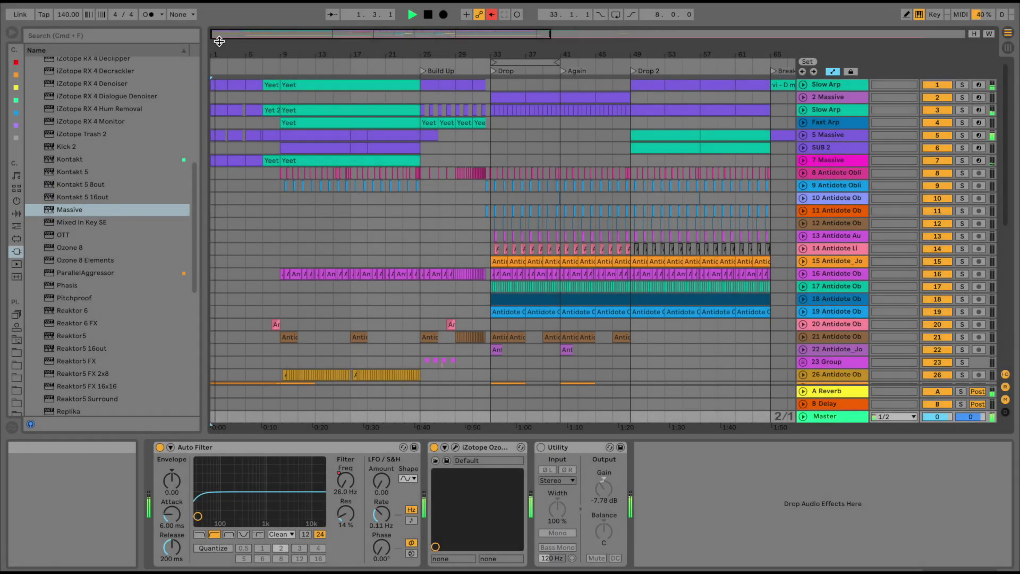
left_click_drag(219, 51, 212, 56)
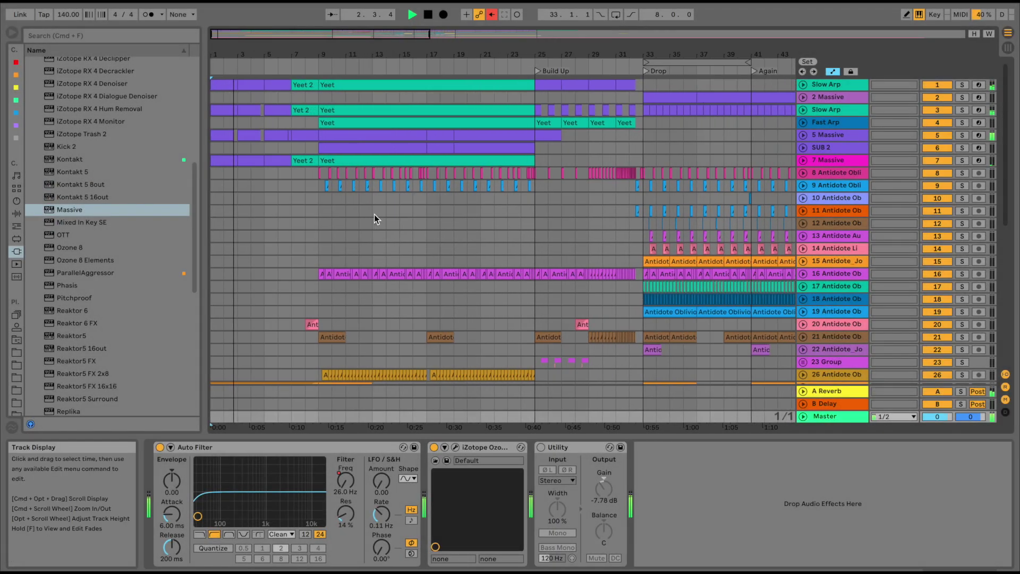
Step: Delete the 65 Group track below the 62 Group
scroll(422, 234, "down", 5)
scroll(422, 231, "down", 10)
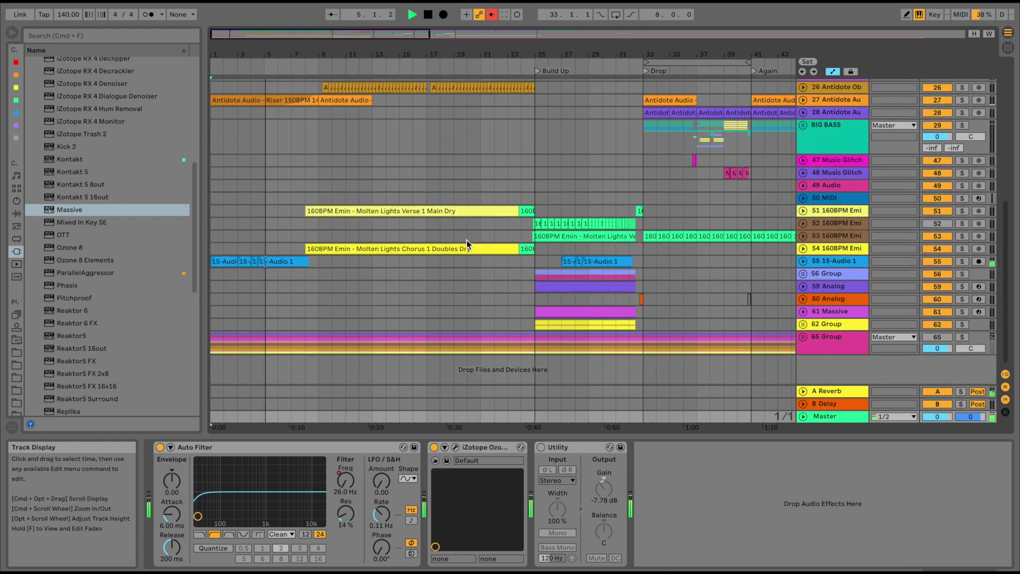
left_click(822, 339)
key("Delete")
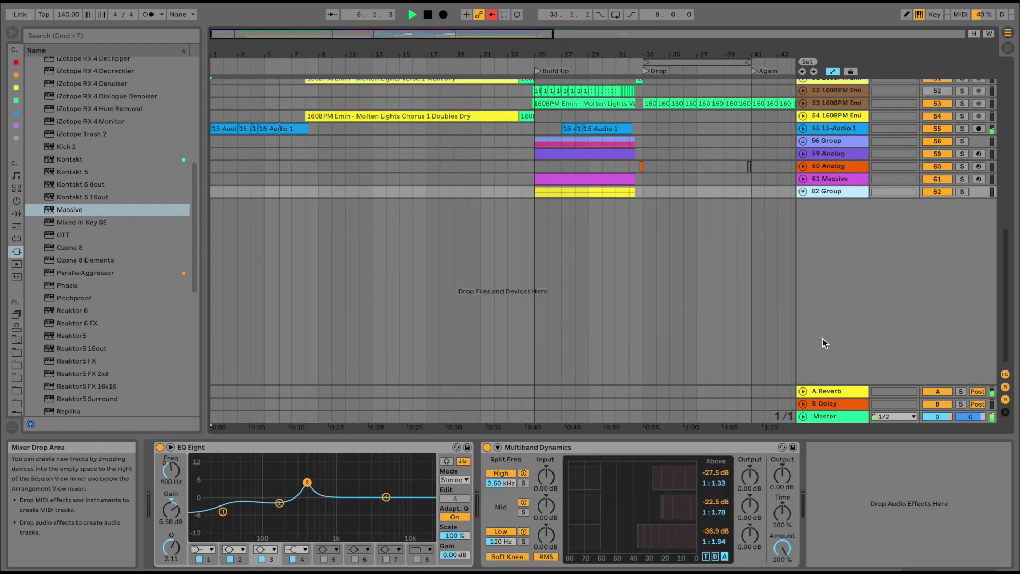
Step: Unfold vocal track 51 and examine the Molten Lights verse clips while the song plays
scroll(406, 230, "up", 20)
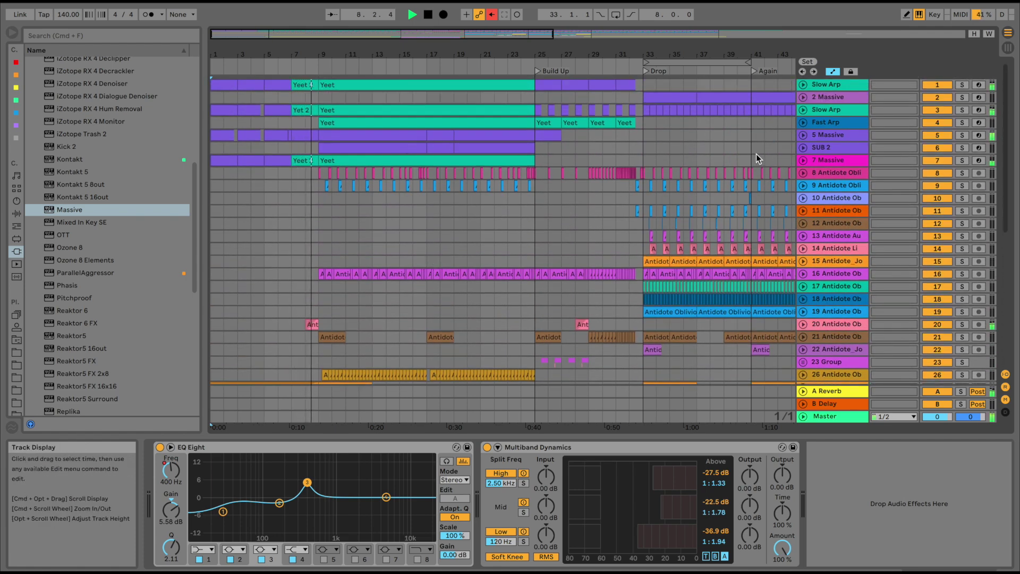
scroll(683, 205, "down", 10)
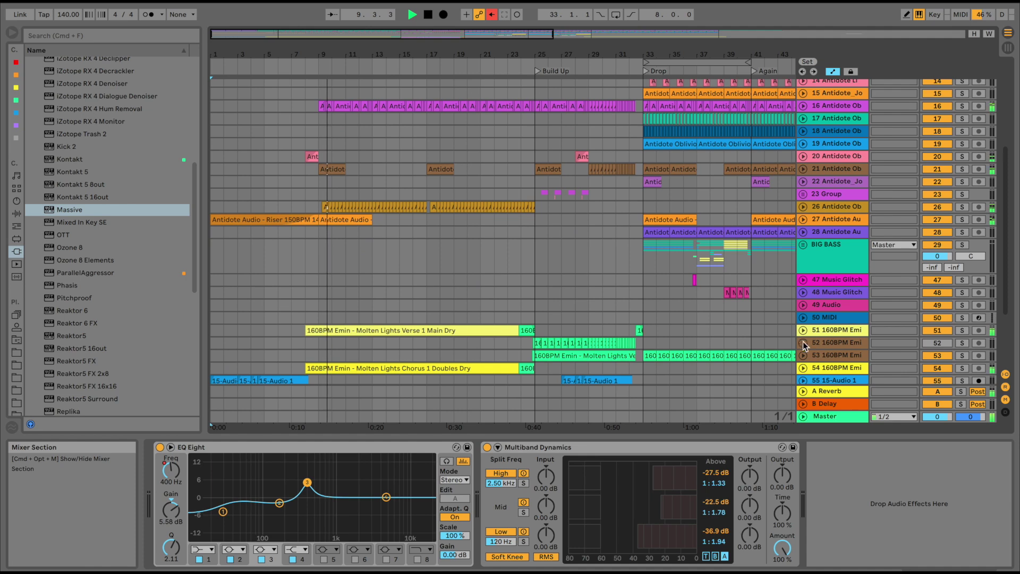
left_click(803, 330)
scroll(664, 293, "down", 5)
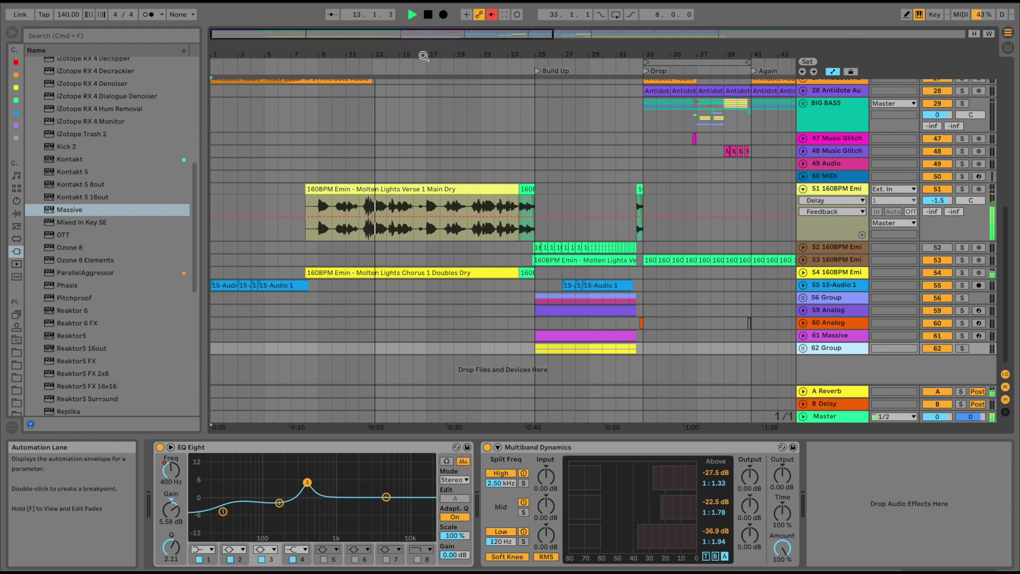
left_click_drag(419, 51, 421, 75)
scroll(554, 128, "left", 2)
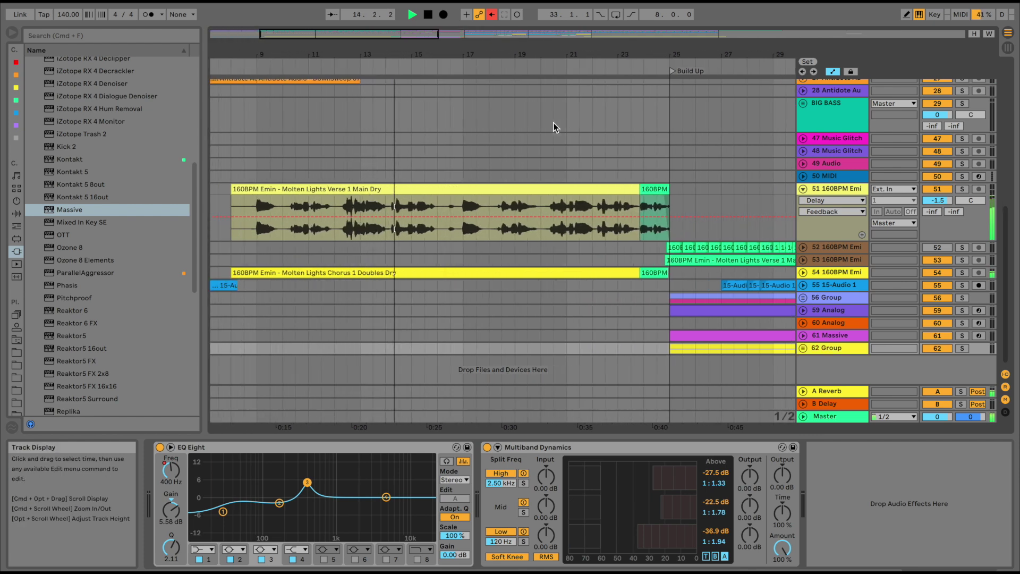
left_click_drag(529, 65, 532, 56)
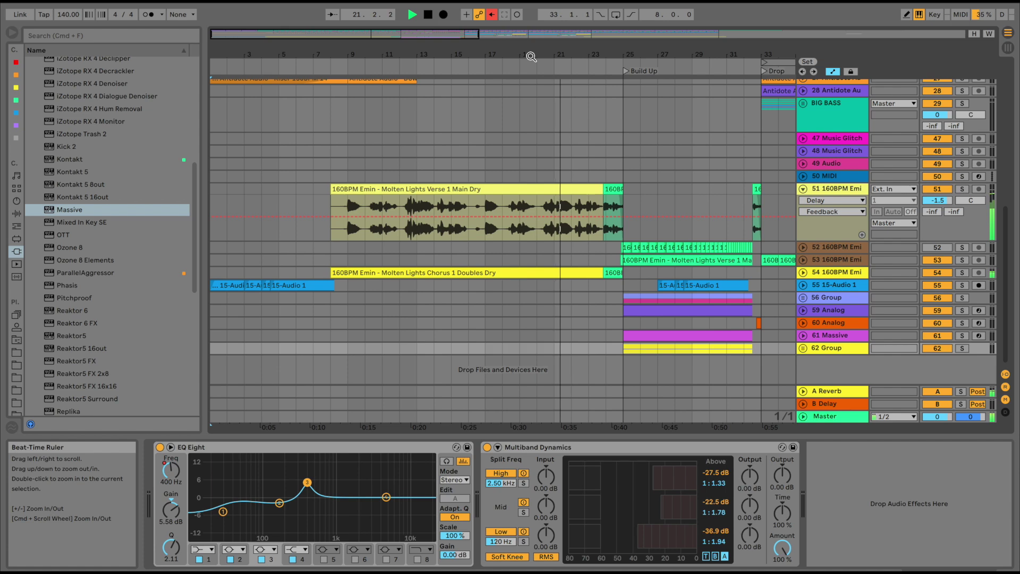
Step: Follow playback from the build-up into the first drop and examine the drop's tracks up to the Again section
scroll(600, 127, "right", 5)
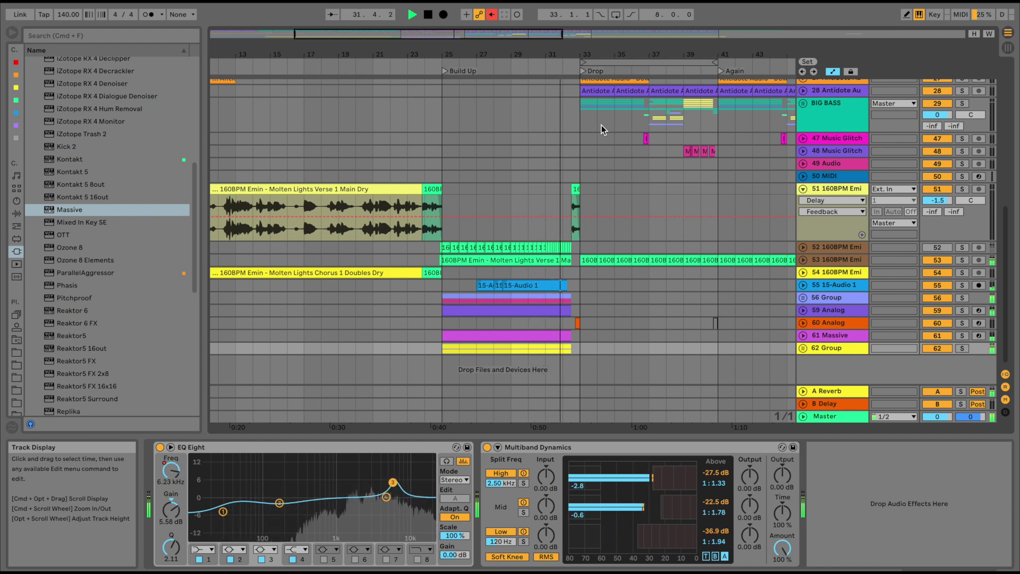
scroll(601, 125, "right", 5)
left_click_drag(332, 54, 332, 69)
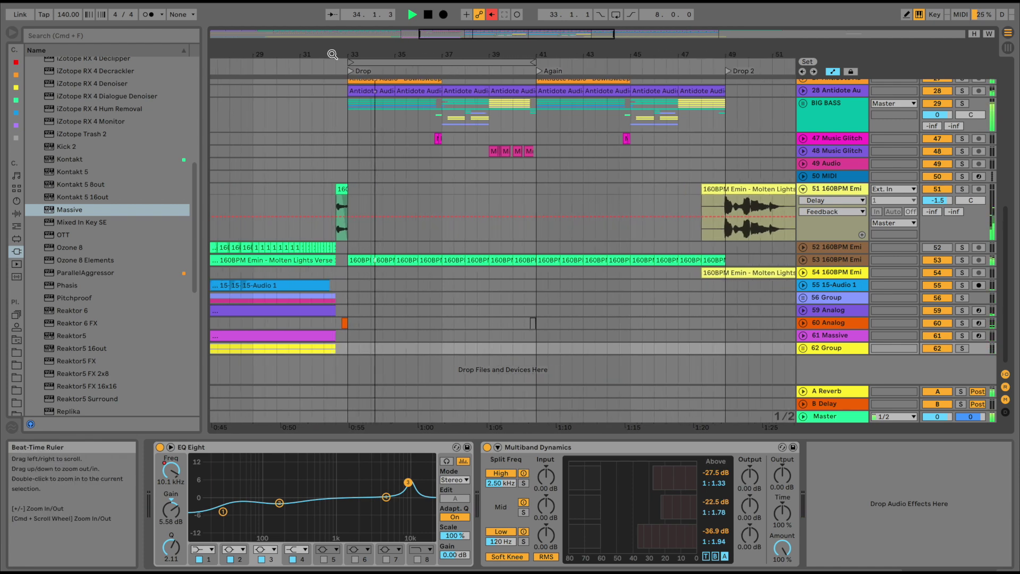
scroll(444, 153, "up", 8)
scroll(445, 152, "up", 13)
scroll(444, 151, "down", 17)
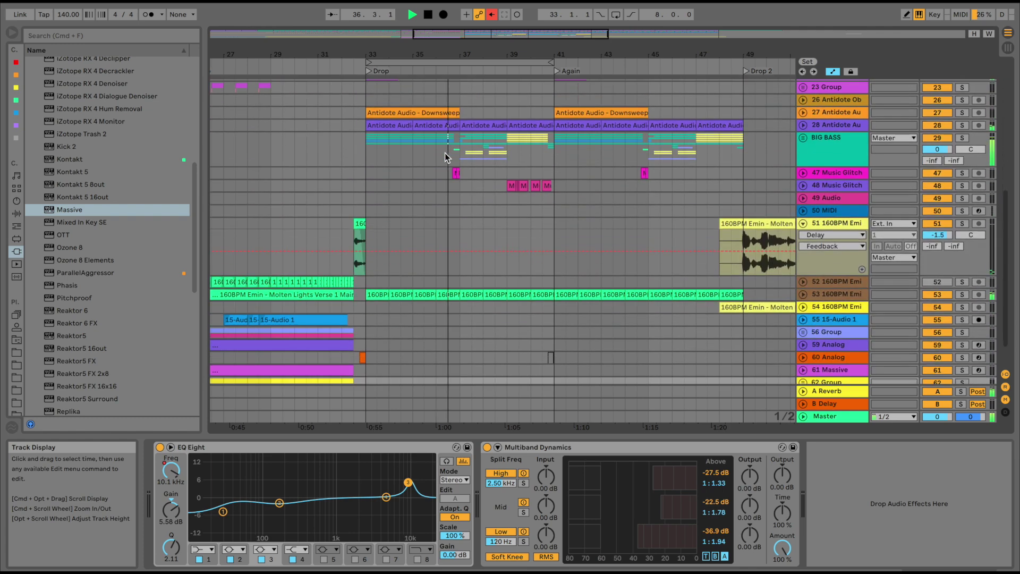
left_click_drag(450, 52, 450, 60)
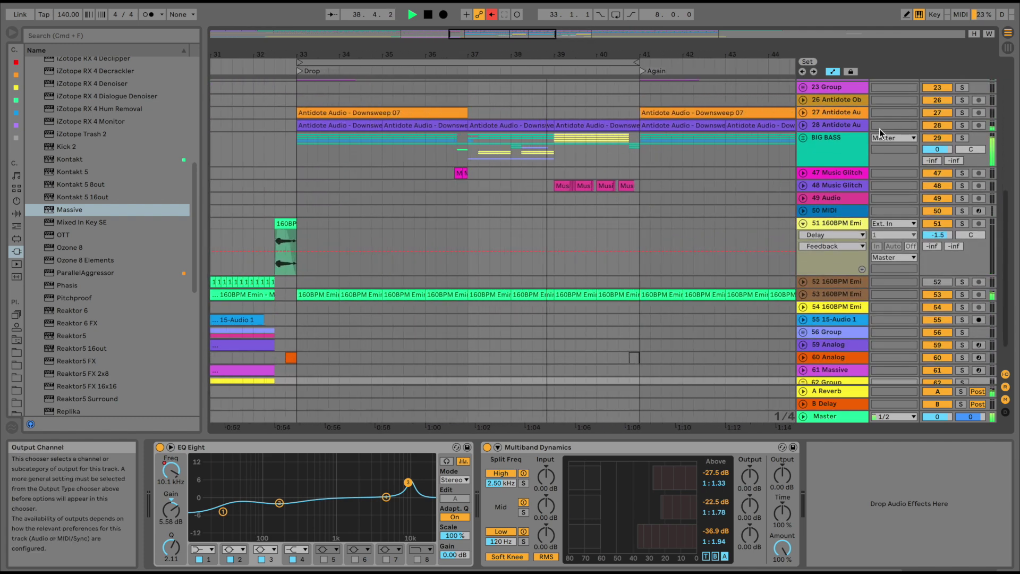
scroll(664, 133, "right", 5)
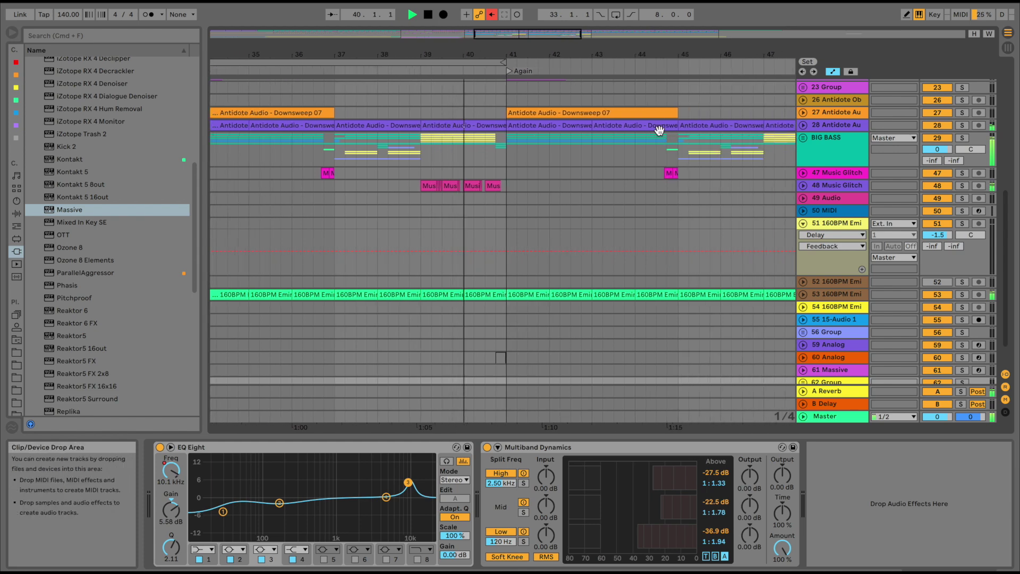
left_click_drag(635, 51, 635, 43)
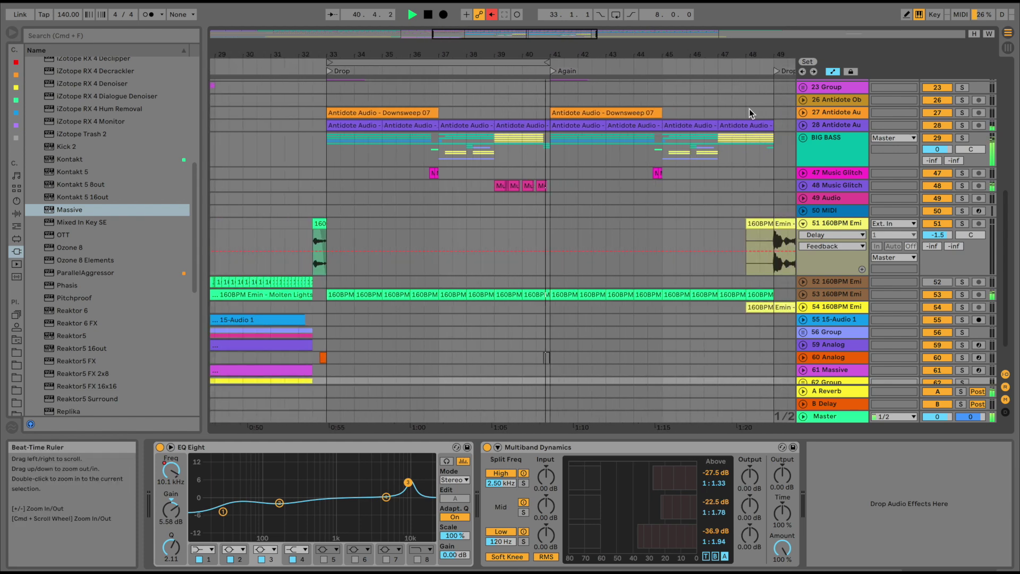
Step: Unfold the BIG BASS group and its 37 Group, and briefly inspect the LAYER track's clips and automation
left_click(802, 139)
scroll(744, 164, "down", 5)
left_click(811, 157)
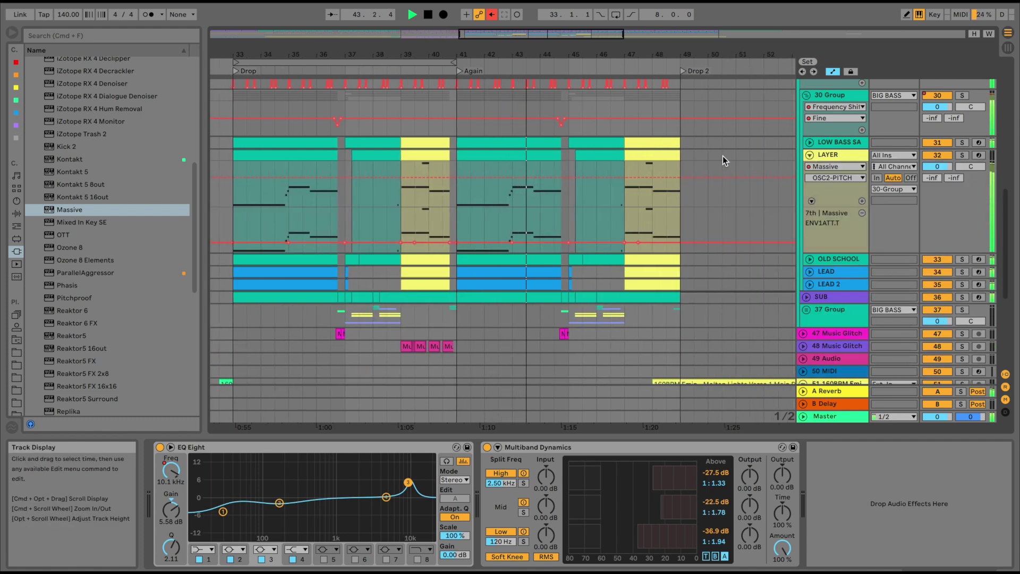
left_click(810, 155)
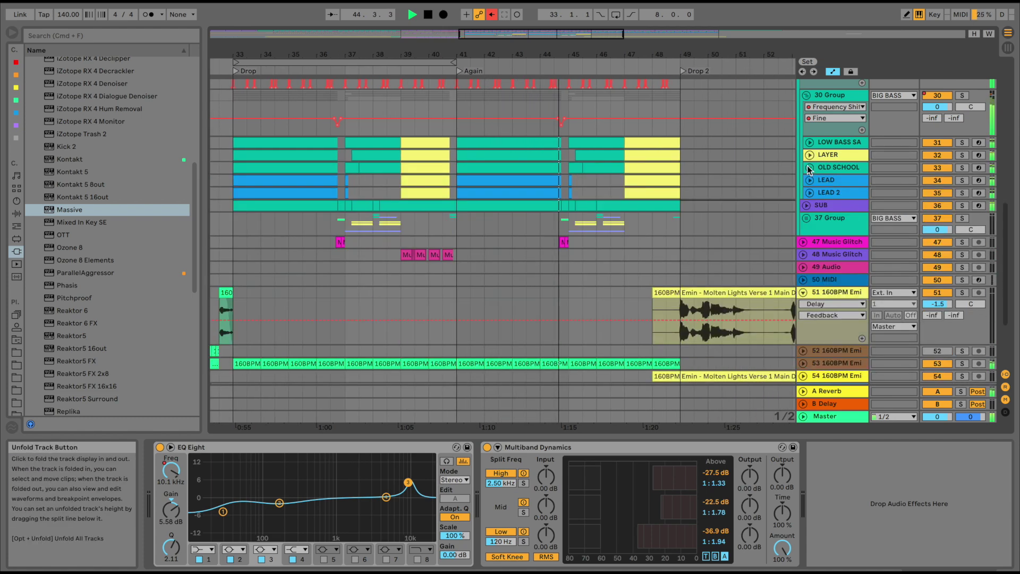
left_click(804, 218)
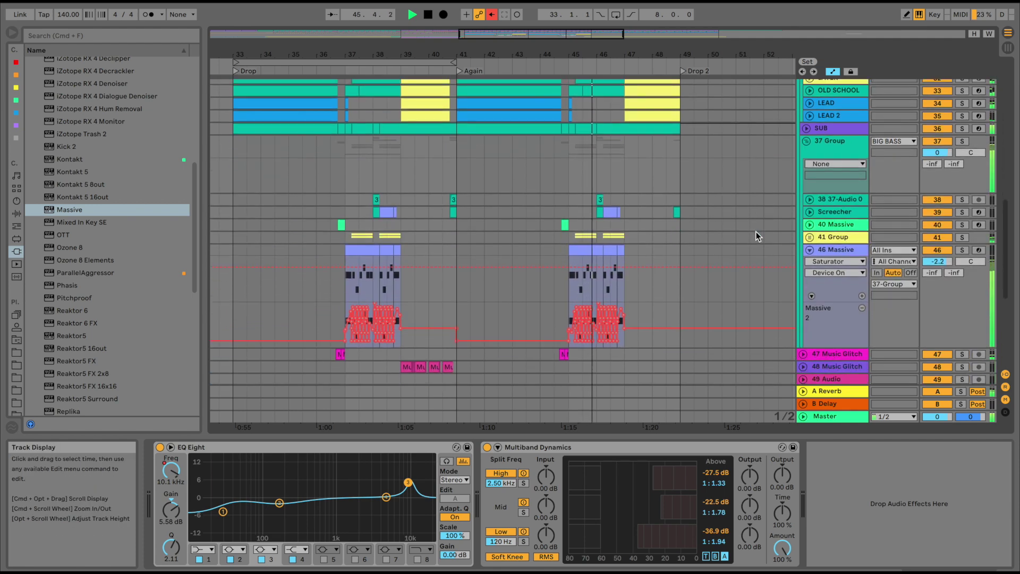
scroll(756, 232, "down", 3)
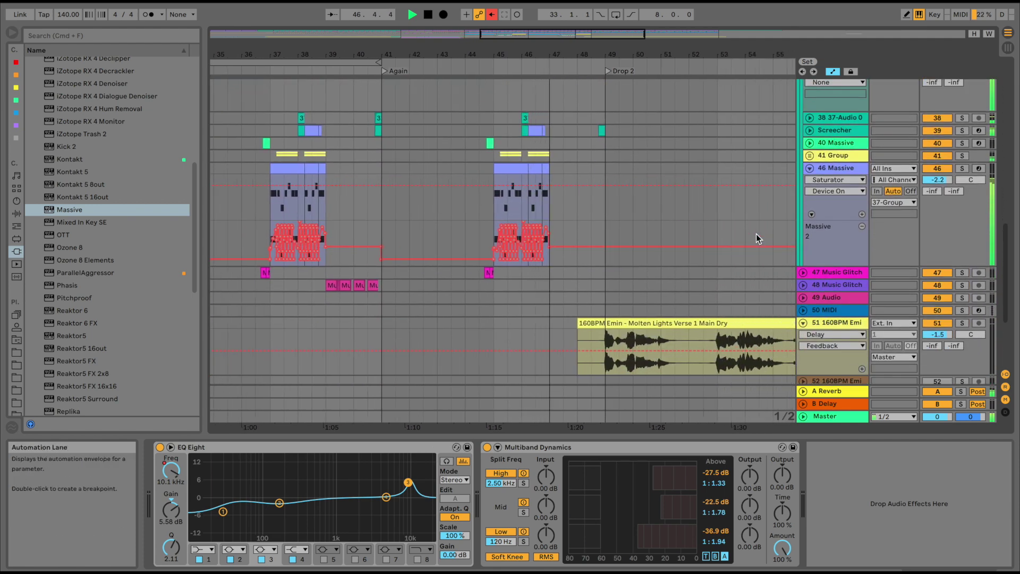
Step: Fold the 37 Group and the BIG BASS group as playback passes into the Drop 2 section
left_click_drag(624, 51, 653, 154)
scroll(653, 154, "up", 4)
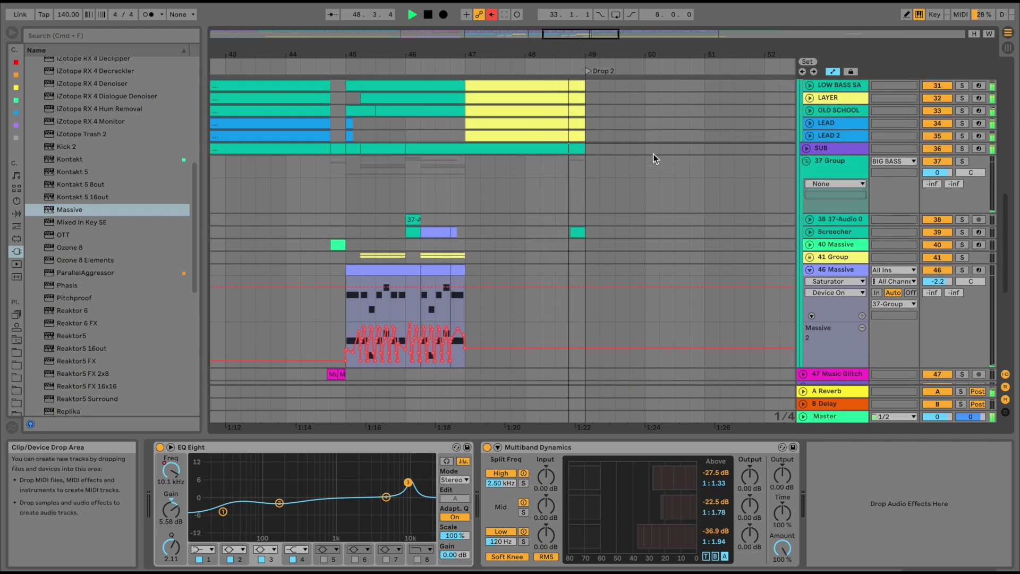
left_click(807, 161)
scroll(689, 166, "right", 5)
scroll(689, 166, "up", 5)
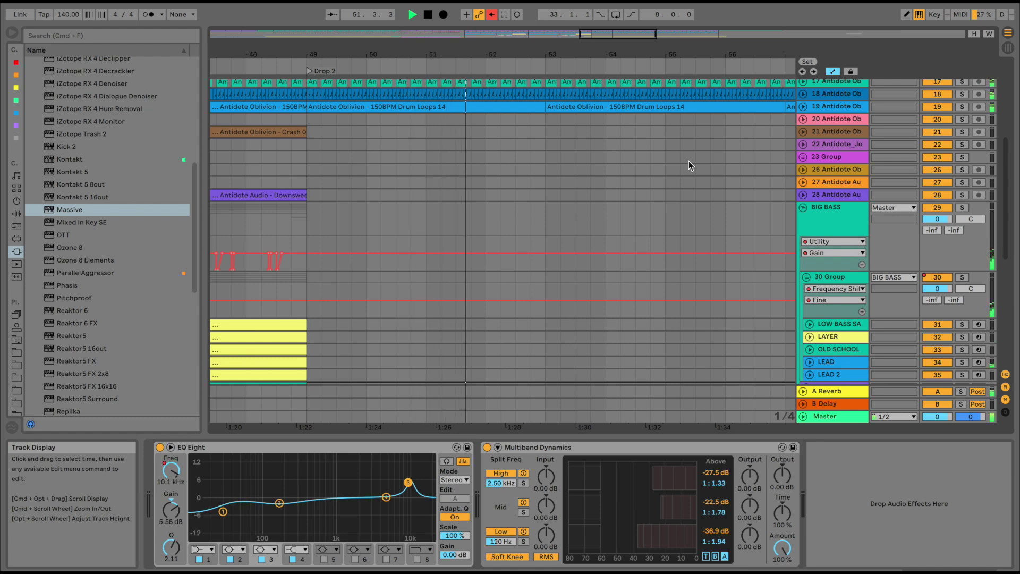
scroll(648, 168, "down", 3)
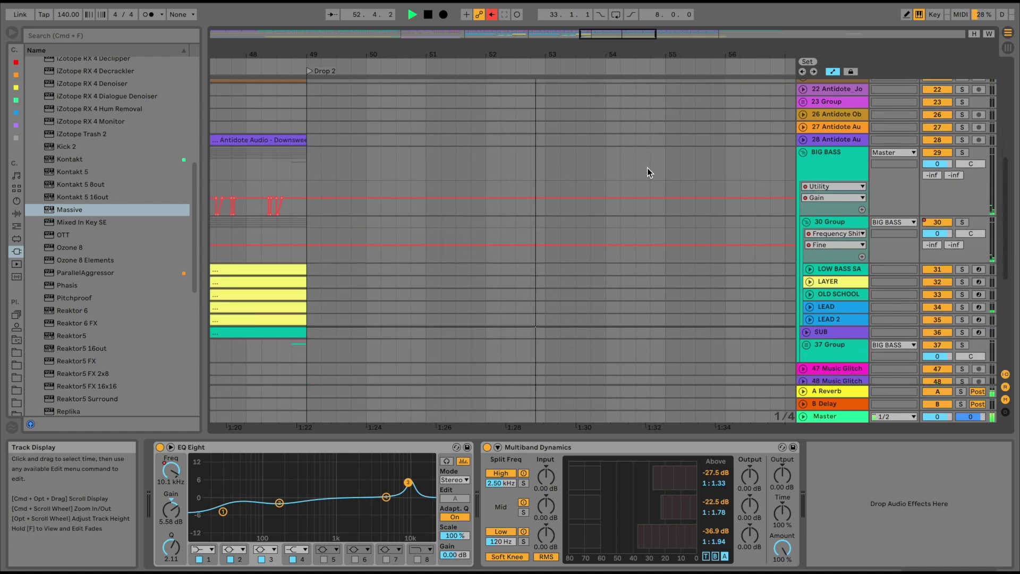
left_click(805, 152)
Step: Unfold the 5 Massive track and examine the Drop 2 synth, drum and vocal clips up to the Break/Bridge marker
scroll(720, 157, "up", 10)
left_click_drag(618, 58, 619, 31)
left_click(802, 135)
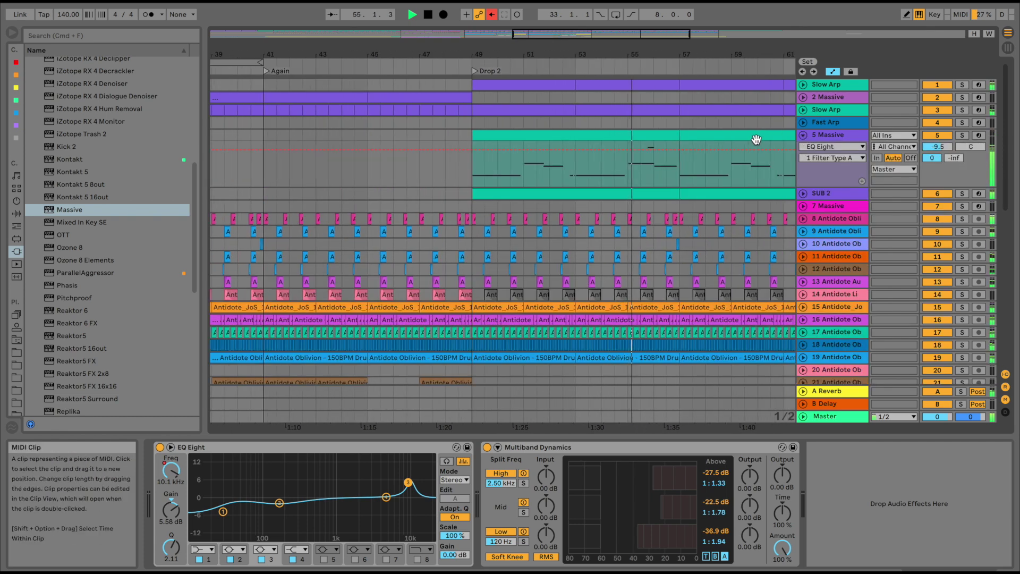
scroll(754, 138, "right", 5)
left_click_drag(671, 57, 672, 47)
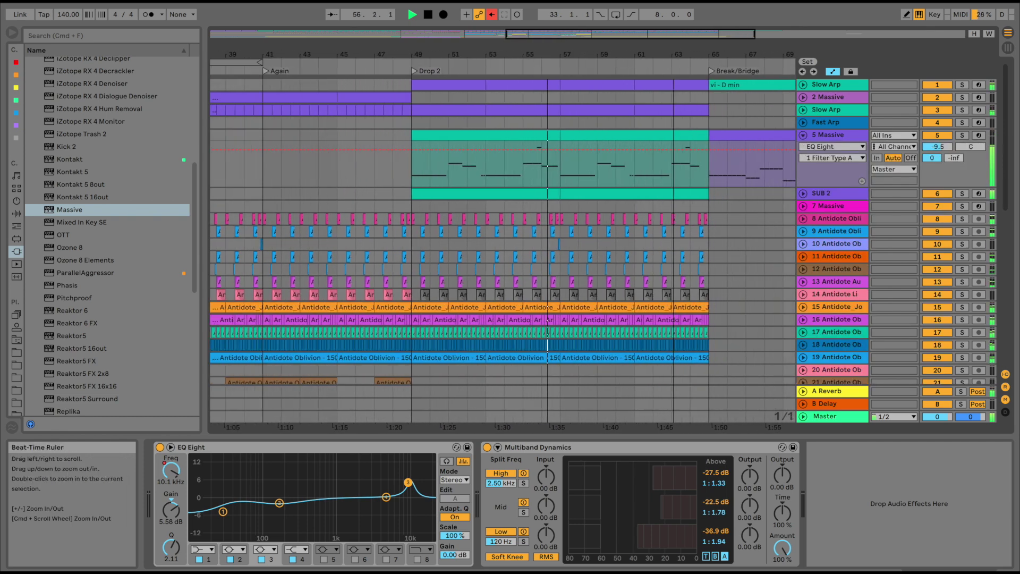
scroll(695, 198, "down", 2)
scroll(694, 199, "down", 10)
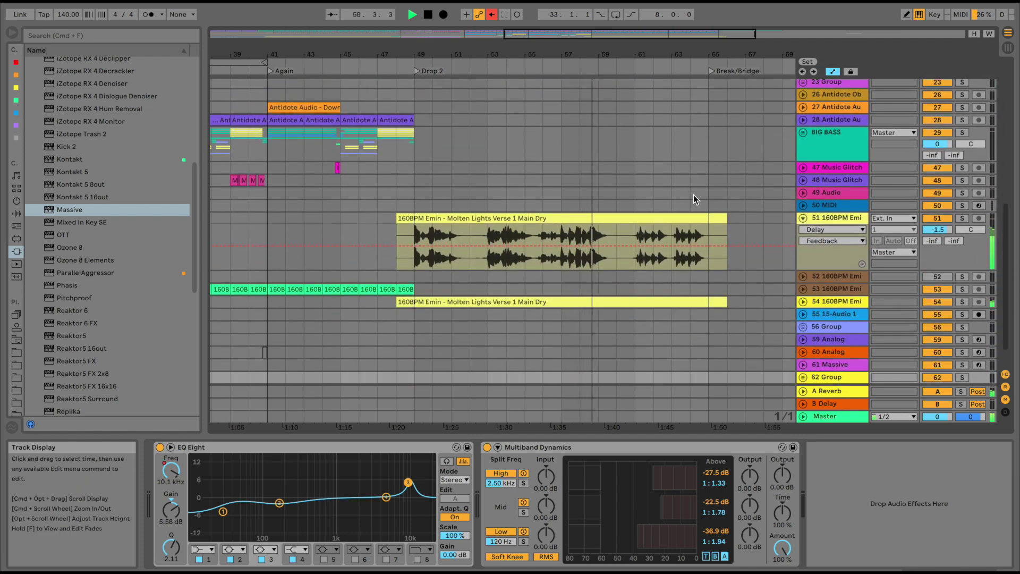
scroll(693, 195, "up", 8)
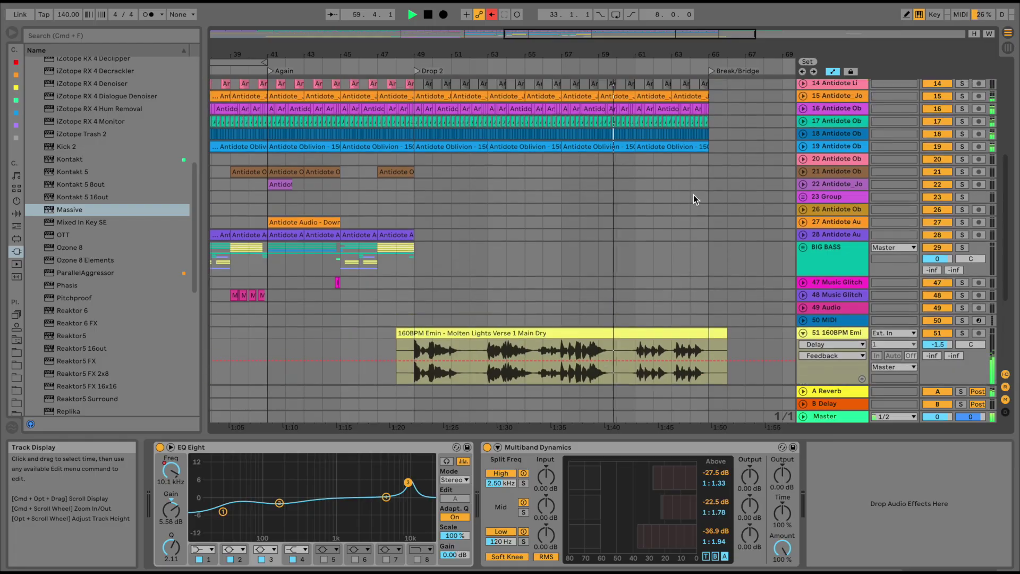